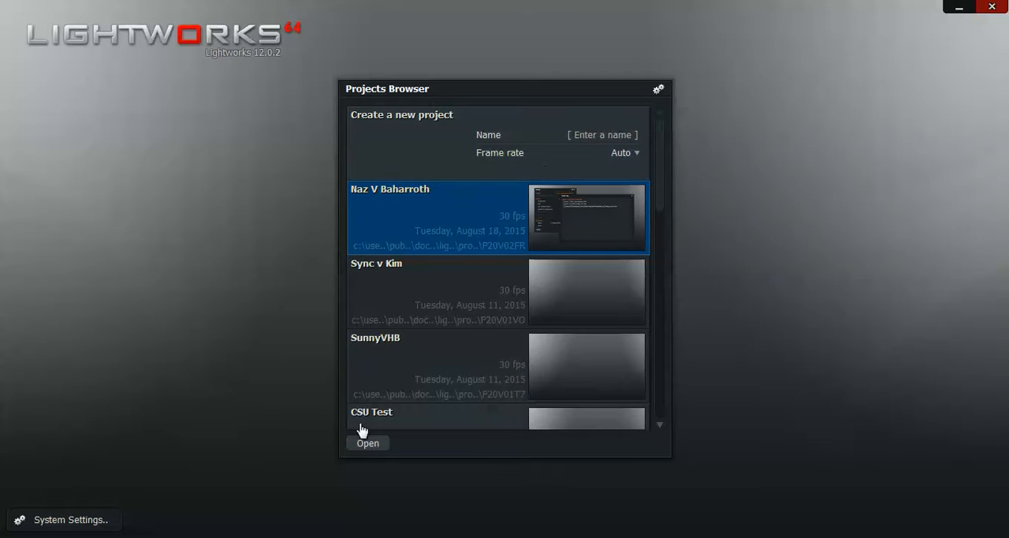
Step: Create a new project named "Video Learning" with the frame rate left on Auto
left_click(632, 136)
type("Video ")
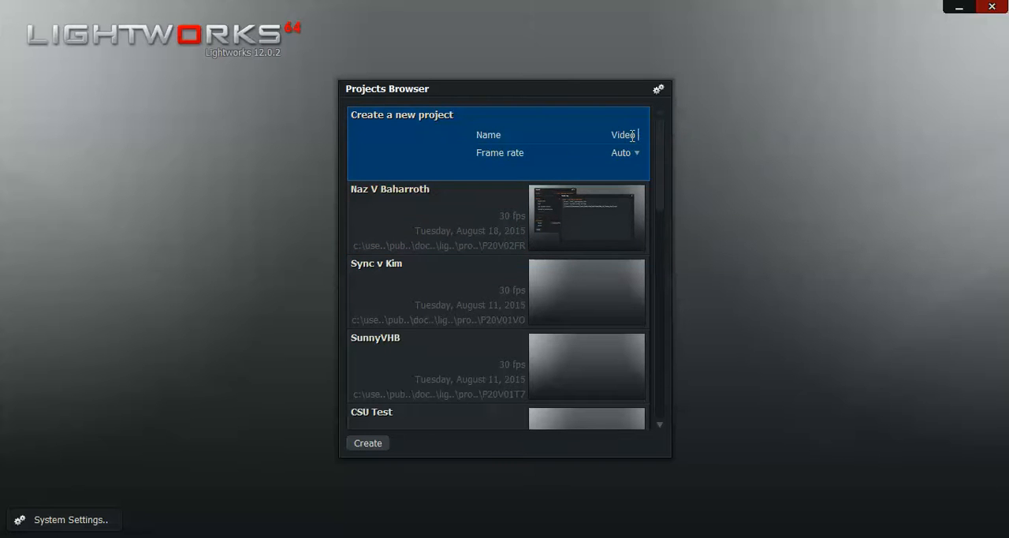
type("Learning")
left_click(368, 443)
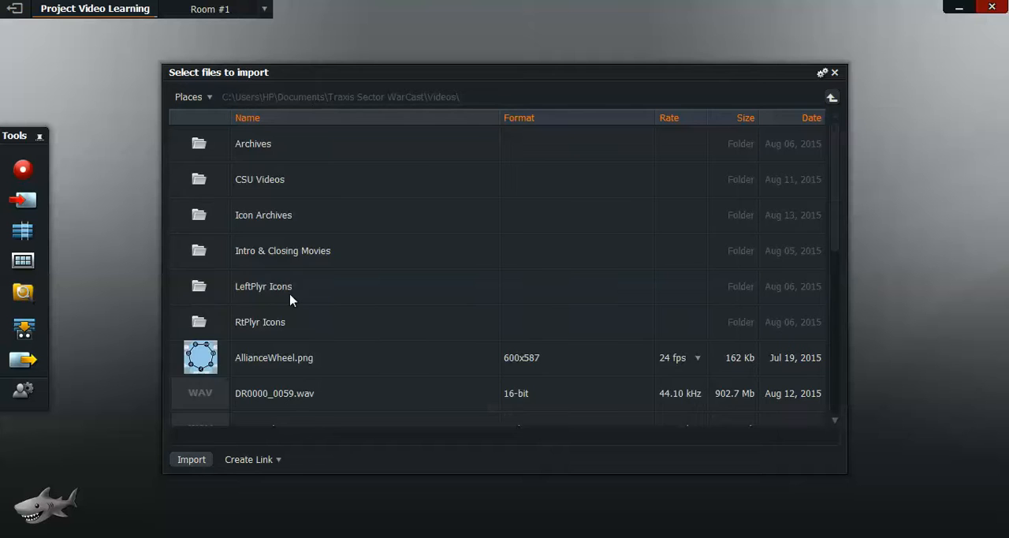
Step: Look through the importable folders and media files in the Traxis Sector WarCast Videos folder
scroll(290, 299, "down", 2)
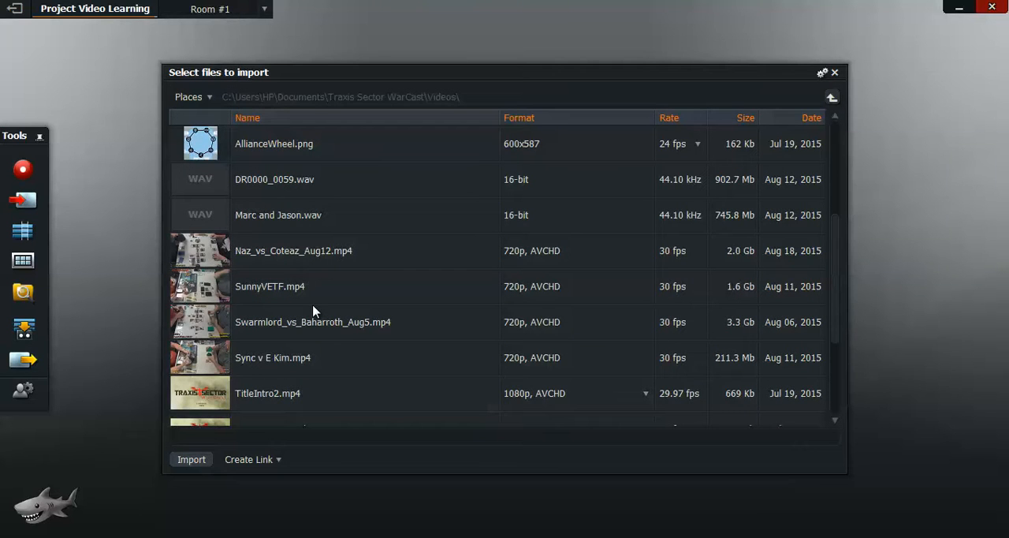
scroll(336, 306, "down", 1)
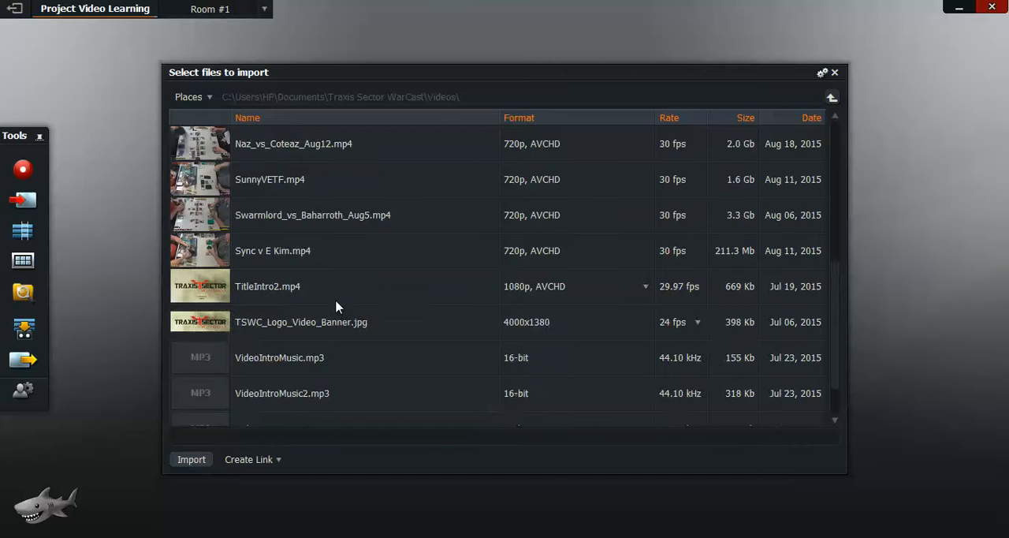
scroll(336, 306, "up", 5)
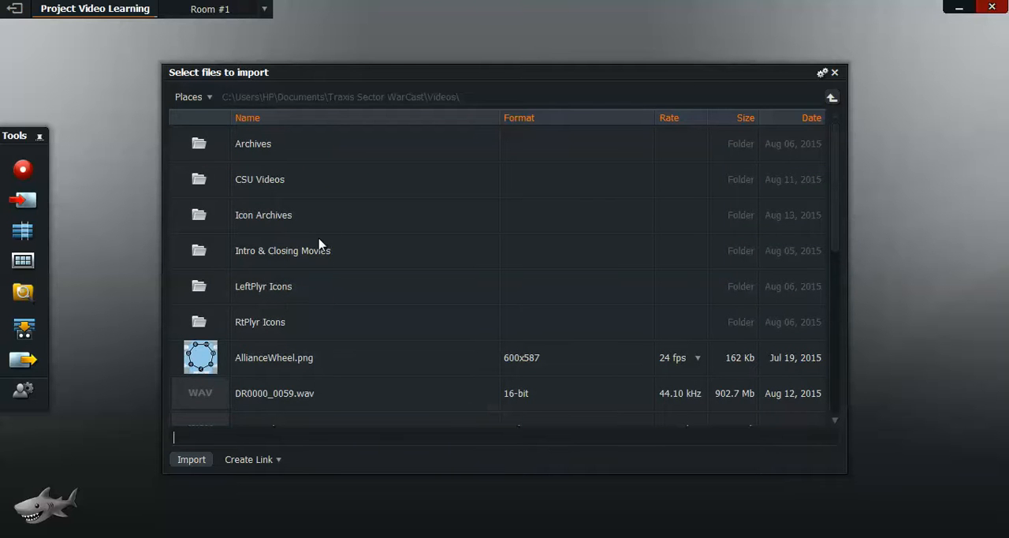
scroll(320, 258, "down", 3)
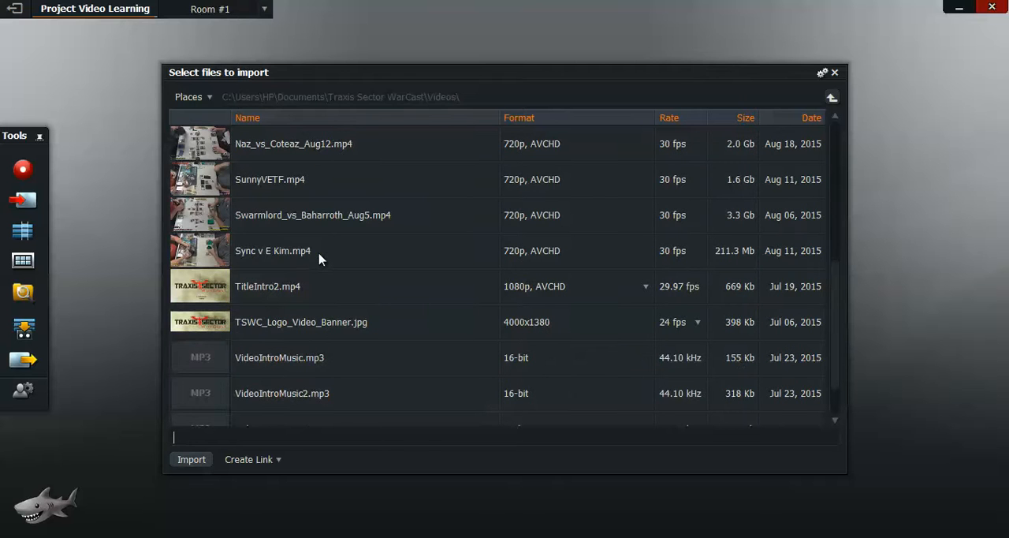
scroll(344, 258, "up", 1)
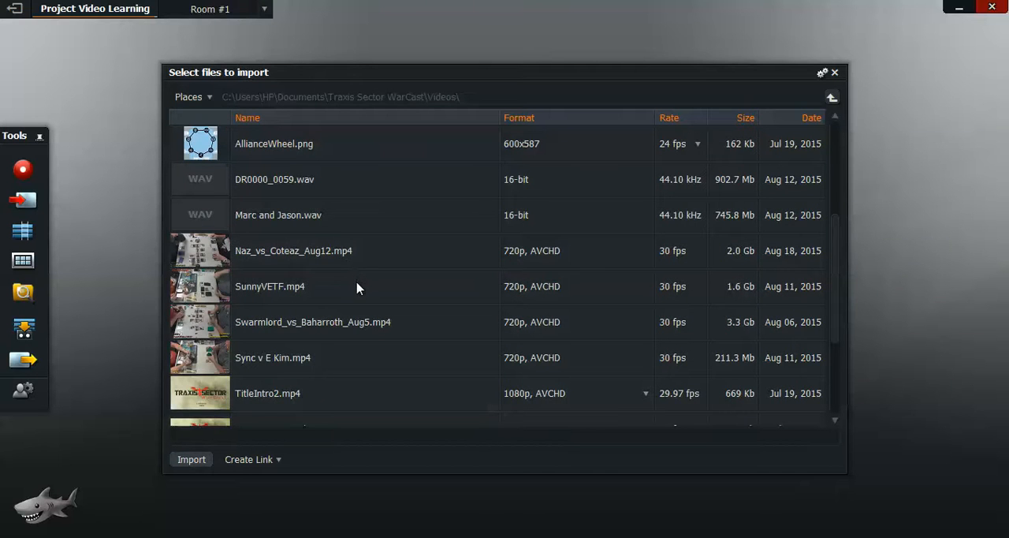
scroll(359, 289, "down", 1)
scroll(357, 290, "down", 1)
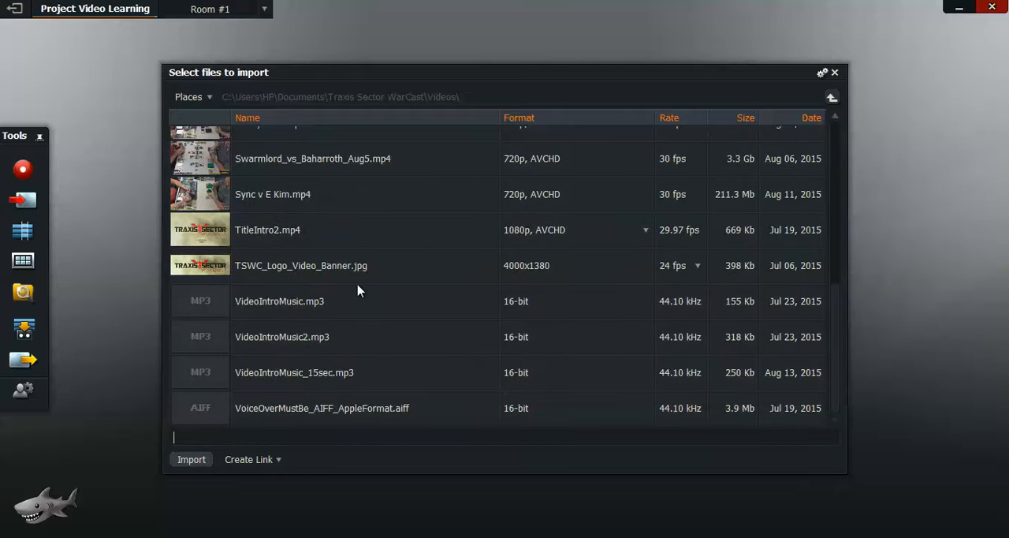
scroll(359, 290, "up", 1)
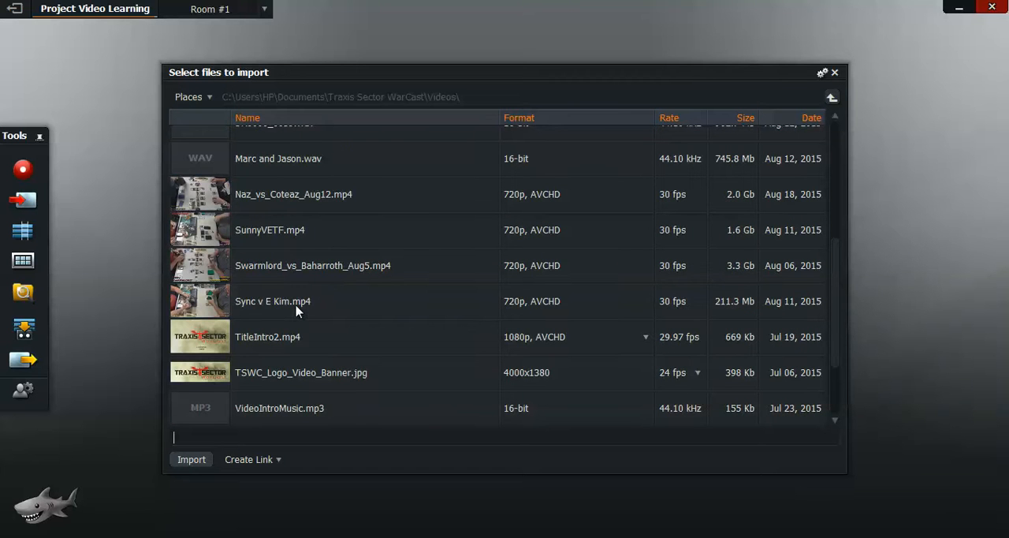
Step: Import the clip 20150805190101.m2ts from the ANR Videos folder in Documents
left_click(831, 97)
left_click(831, 98)
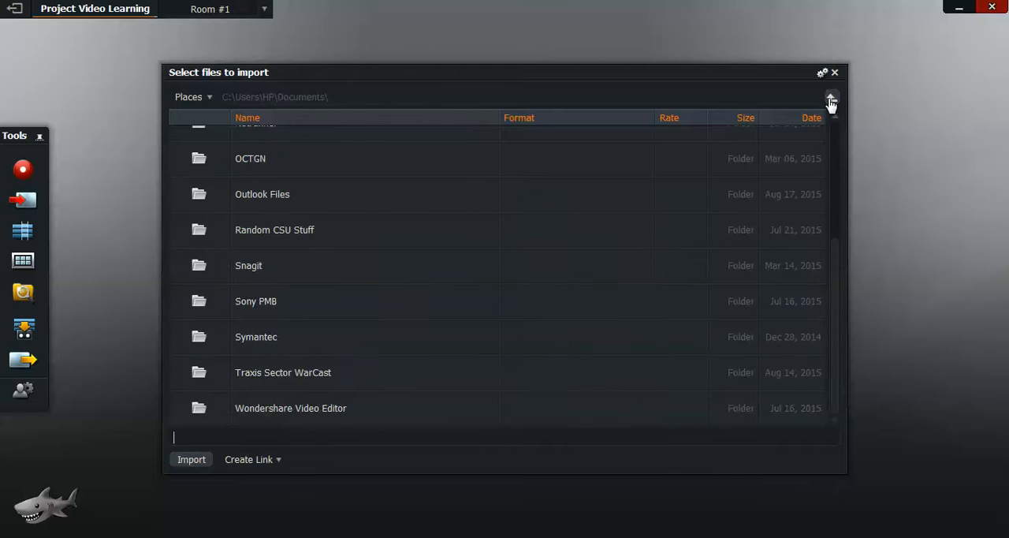
scroll(576, 321, "up", 2)
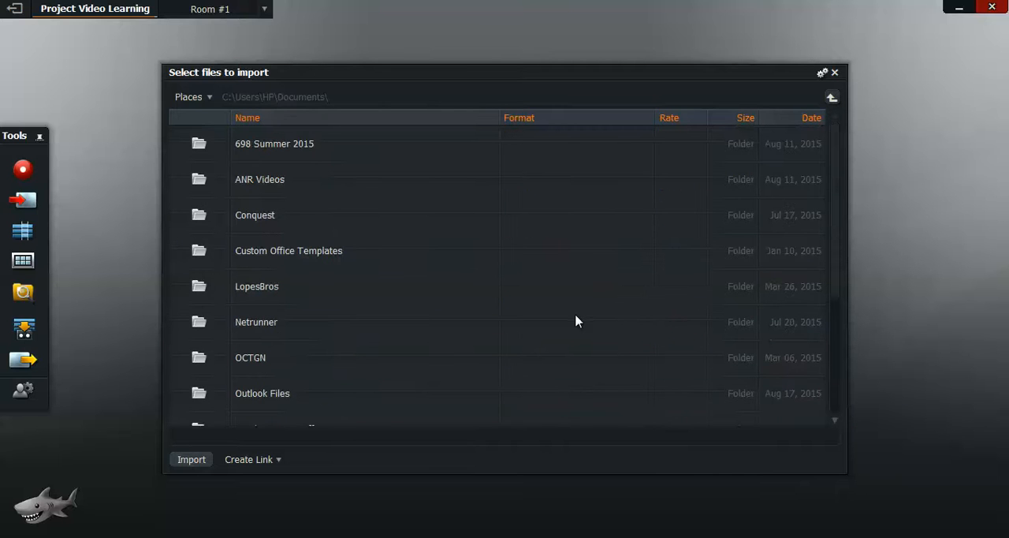
double_click(300, 193)
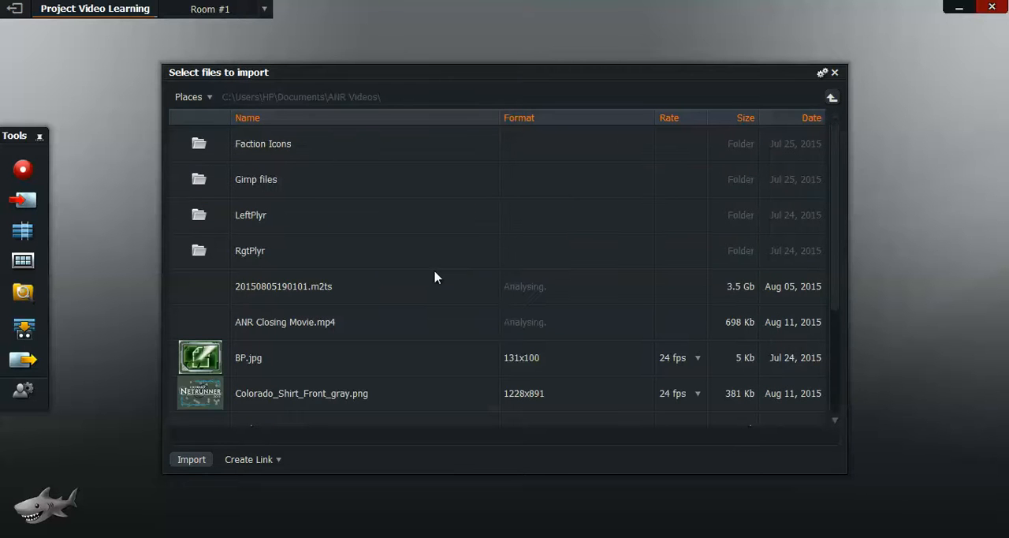
left_click(280, 293)
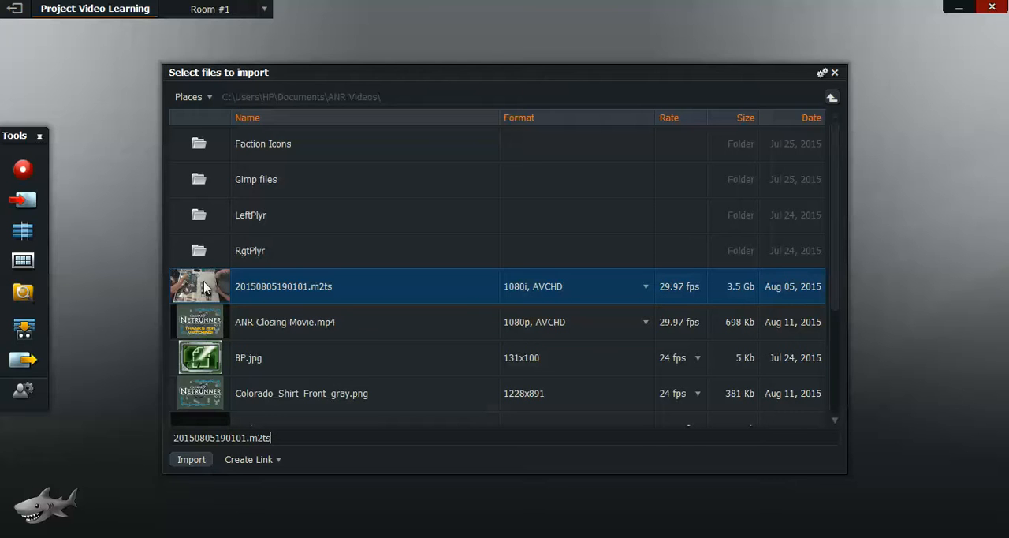
left_click(195, 465)
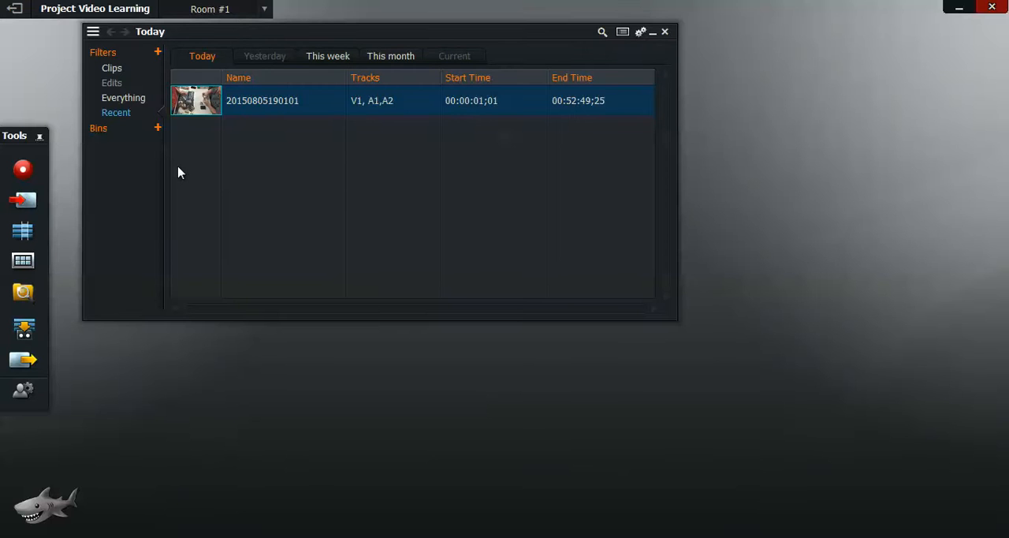
Step: Start another file import and browse to the Traxis Sector WarCast folder in Documents
left_click(26, 200)
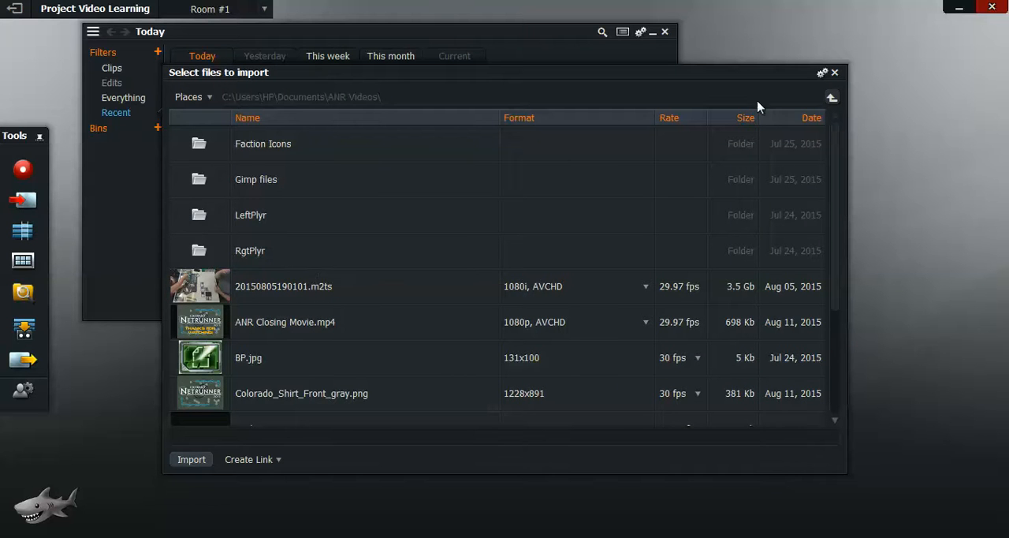
left_click(833, 99)
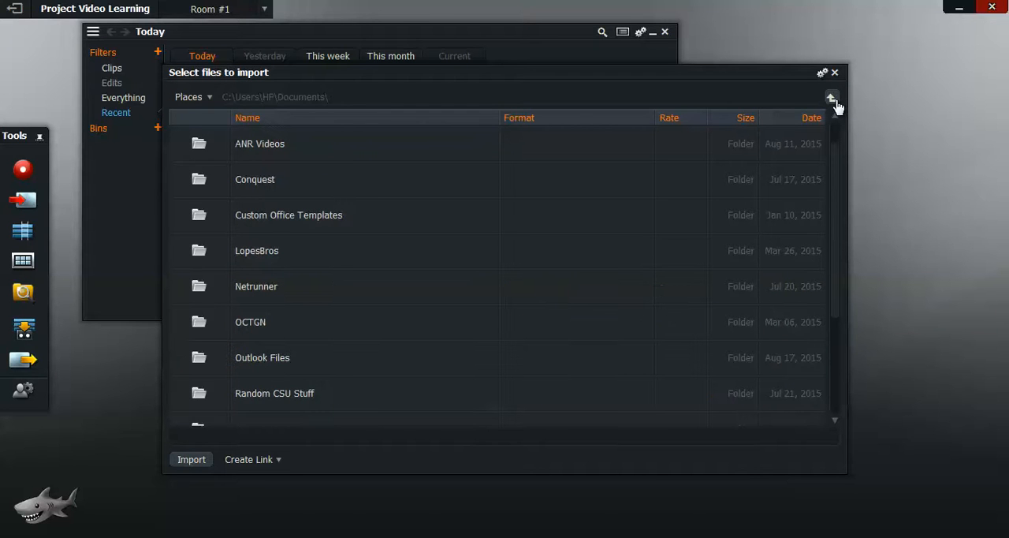
left_click(832, 99)
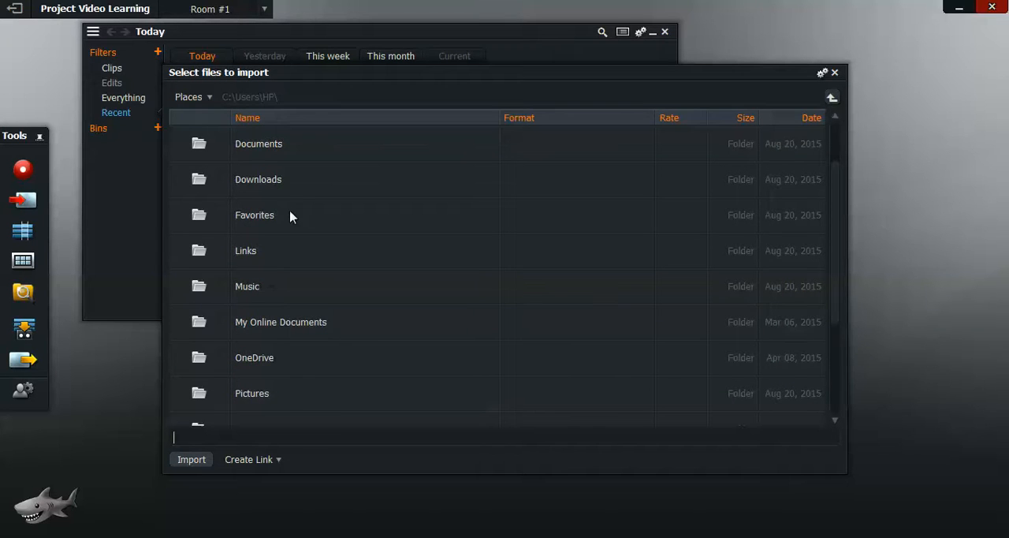
scroll(406, 224, "down", 3)
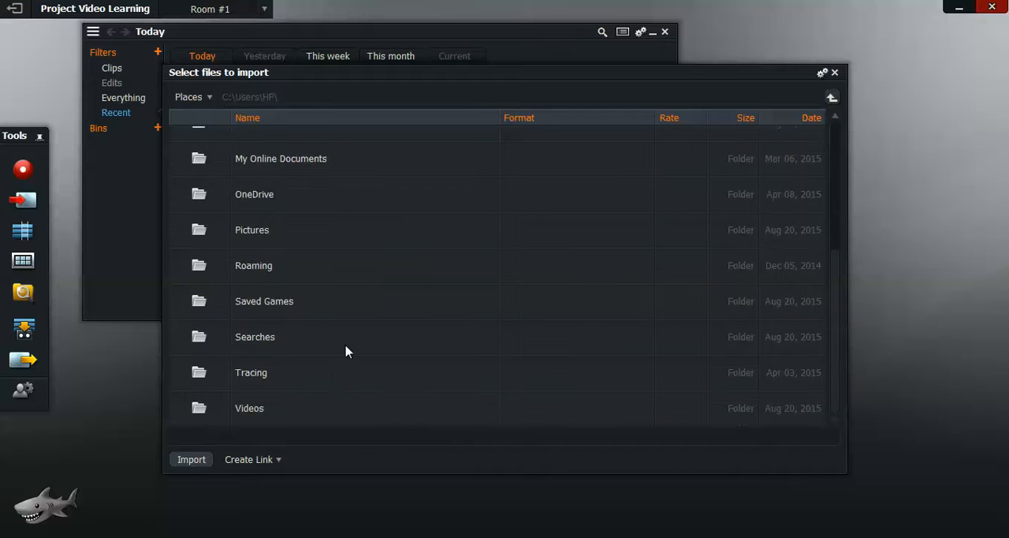
scroll(330, 385, "up", 4)
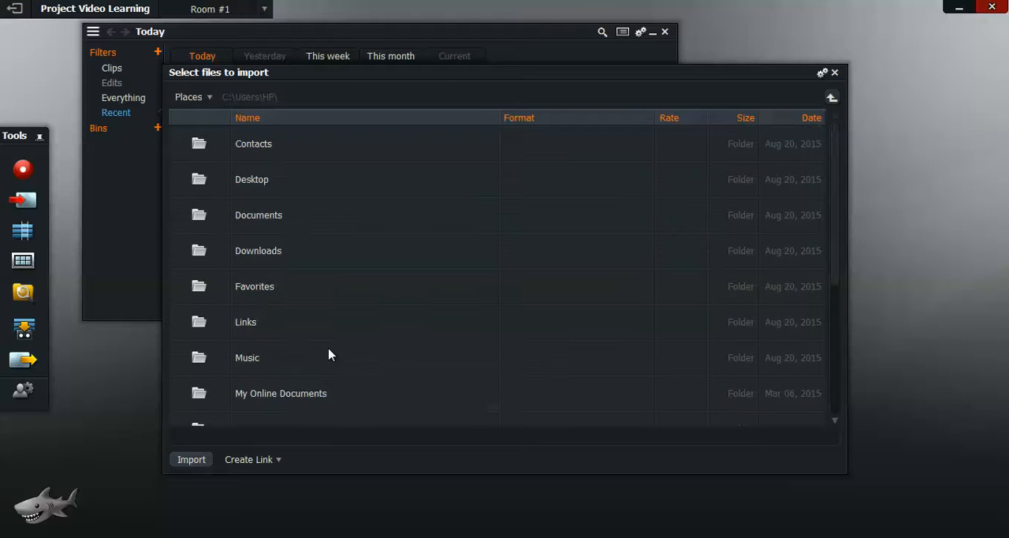
scroll(329, 355, "down", 4)
scroll(328, 354, "up", 4)
double_click(300, 214)
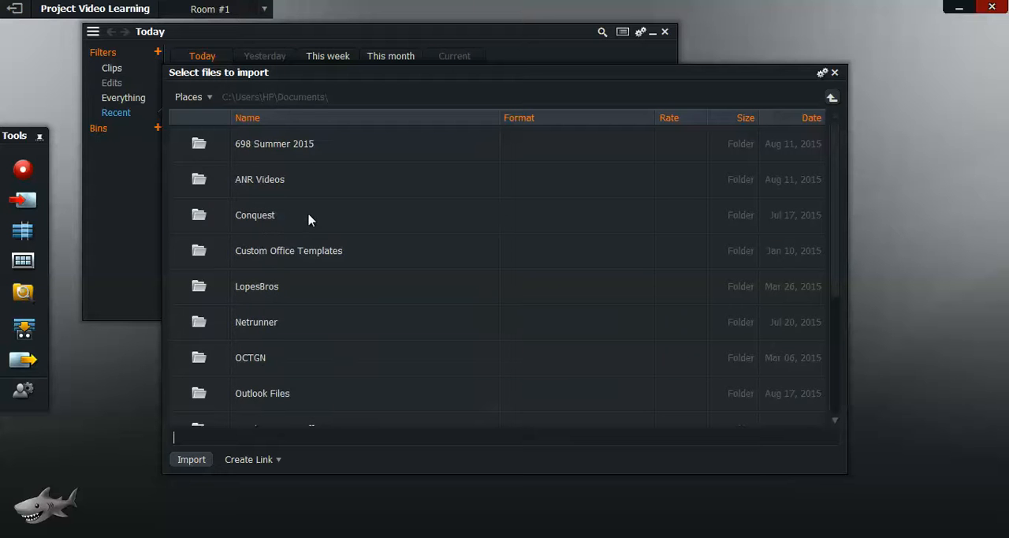
scroll(350, 259, "down", 2)
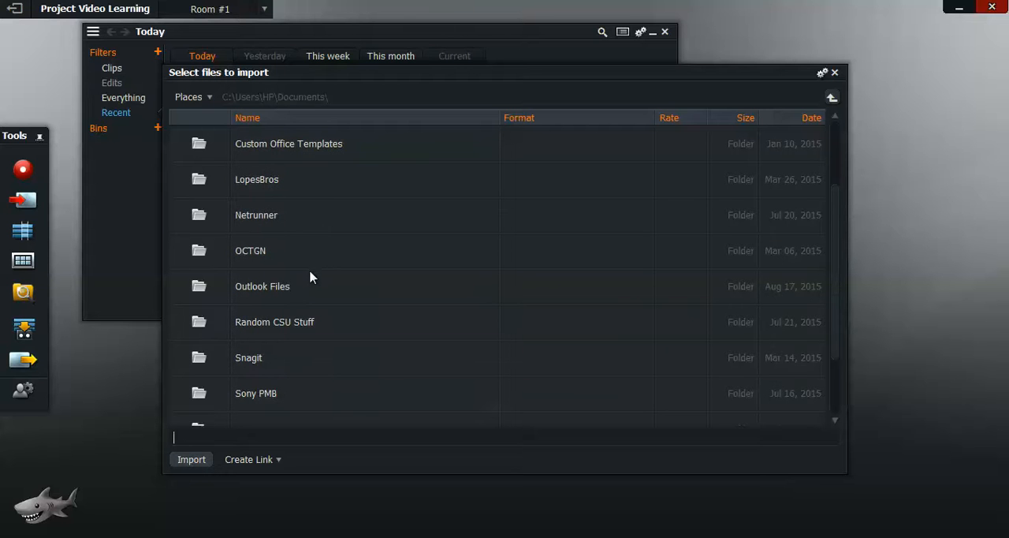
scroll(311, 281, "down", 2)
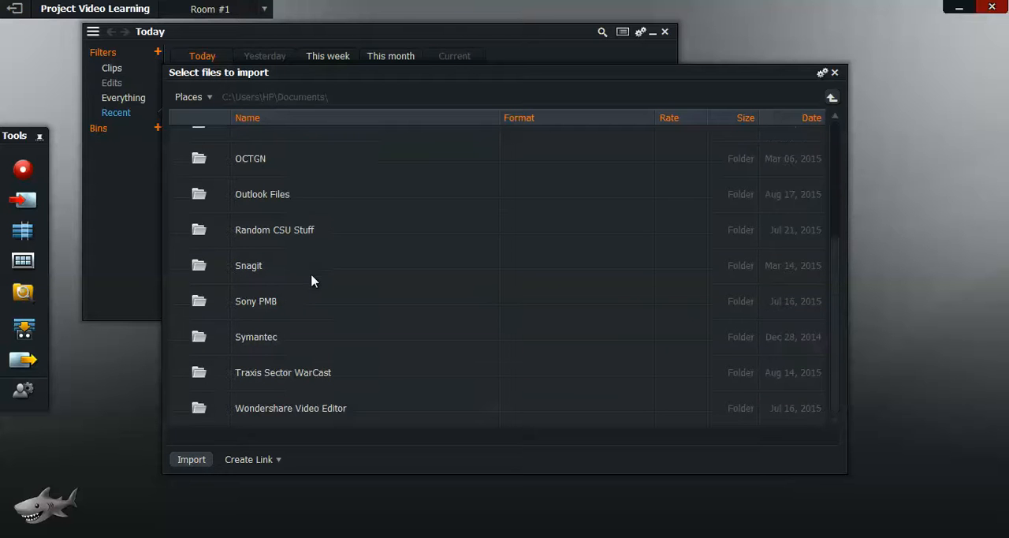
double_click(319, 378)
Step: Open the Intro & Closing Movies folder inside the Videos folder for importing
scroll(375, 228, "down", 3)
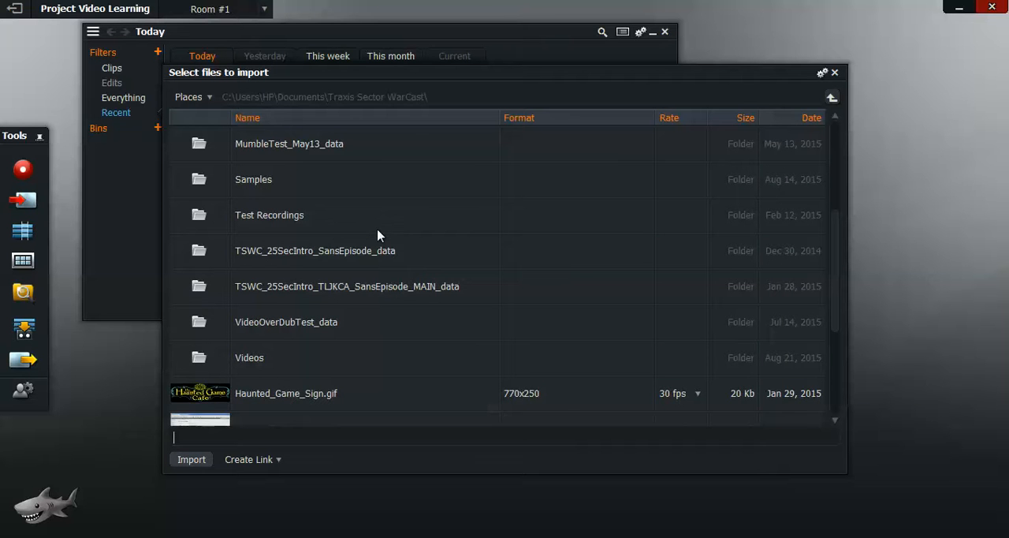
scroll(378, 235, "down", 3)
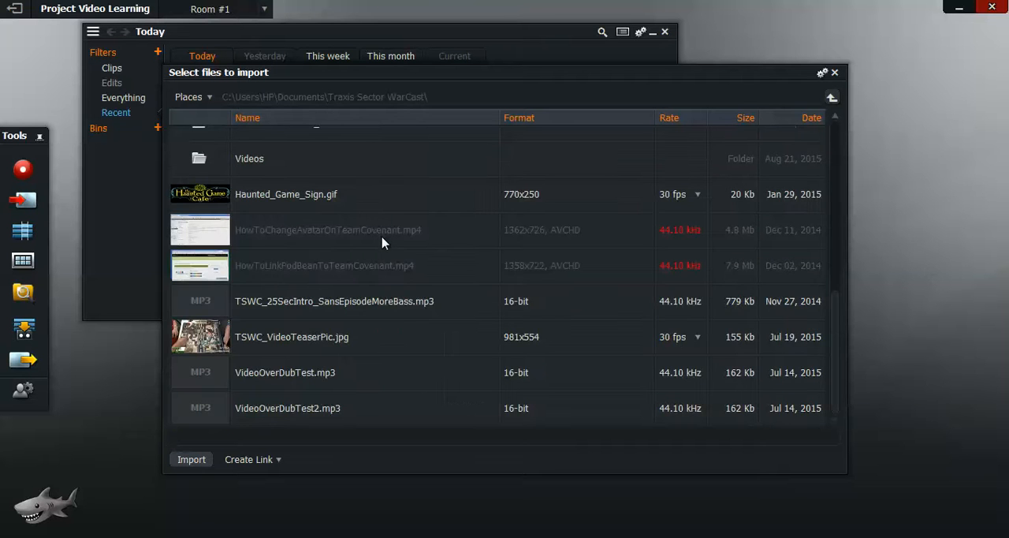
scroll(383, 240, "up", 6)
scroll(383, 240, "down", 3)
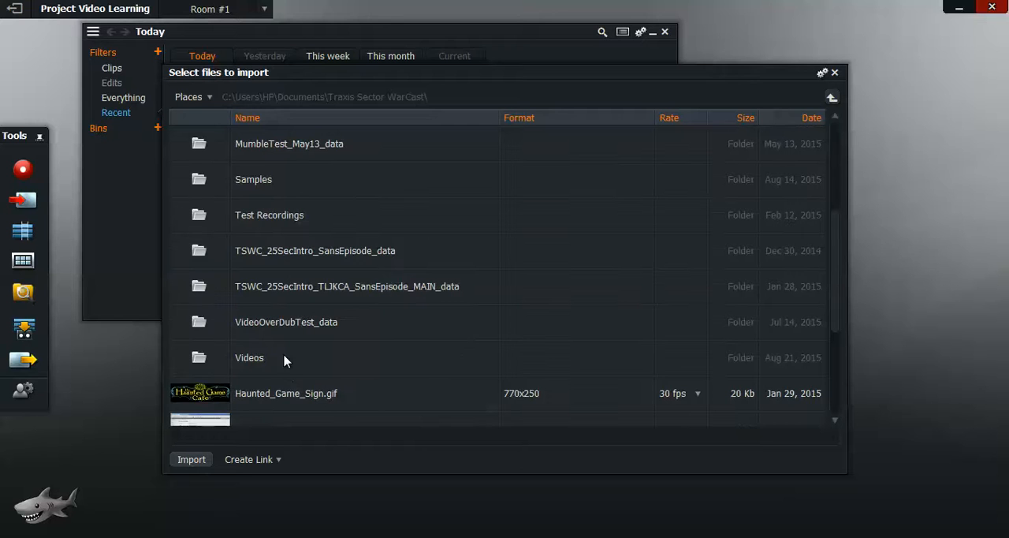
double_click(287, 356)
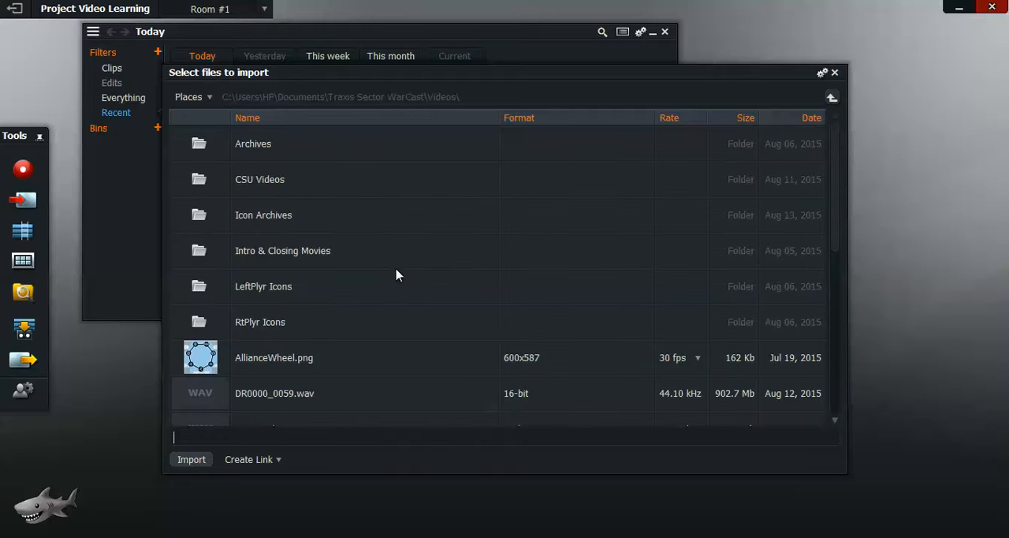
scroll(397, 272, "down", 3)
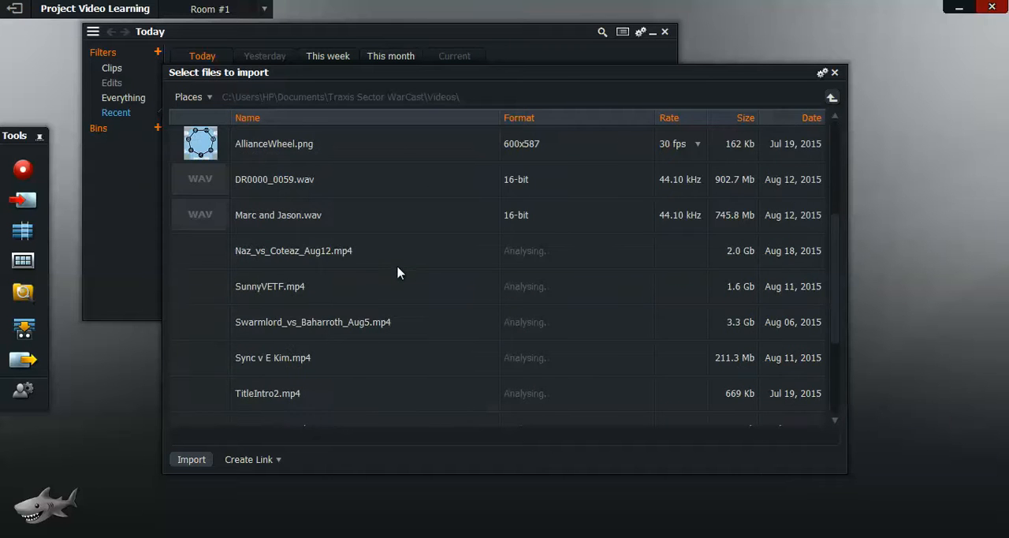
scroll(398, 271, "down", 3)
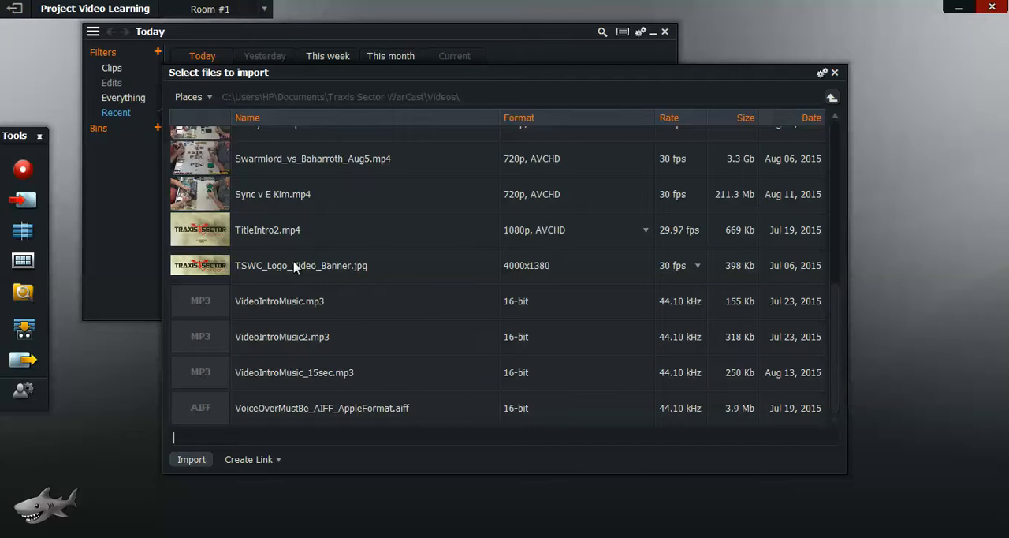
scroll(360, 240, "up", 7)
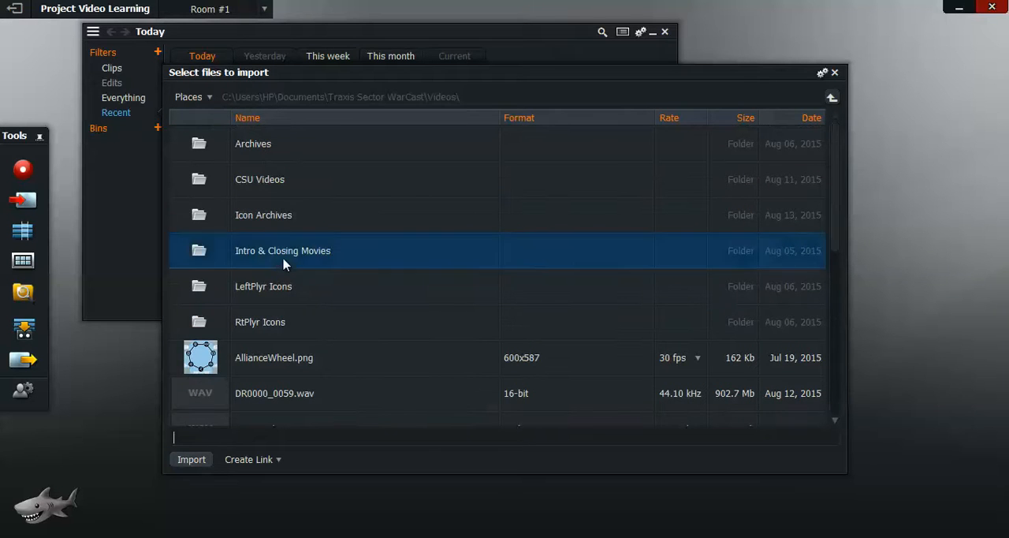
double_click(285, 263)
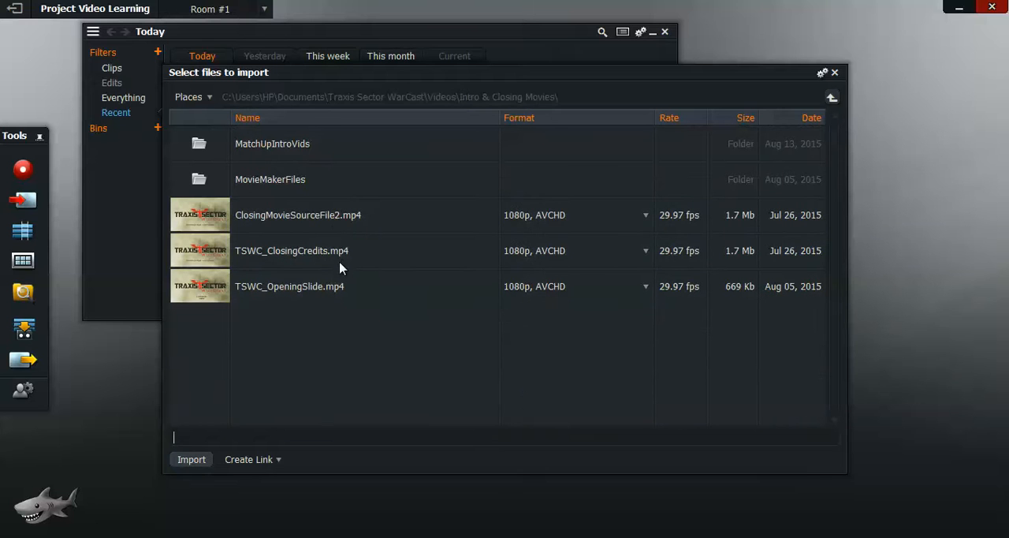
Step: Import TSWC_ClosingCredits.mp4 and TSWC_OpeningSlide.mp4 together into the project
left_click(263, 287)
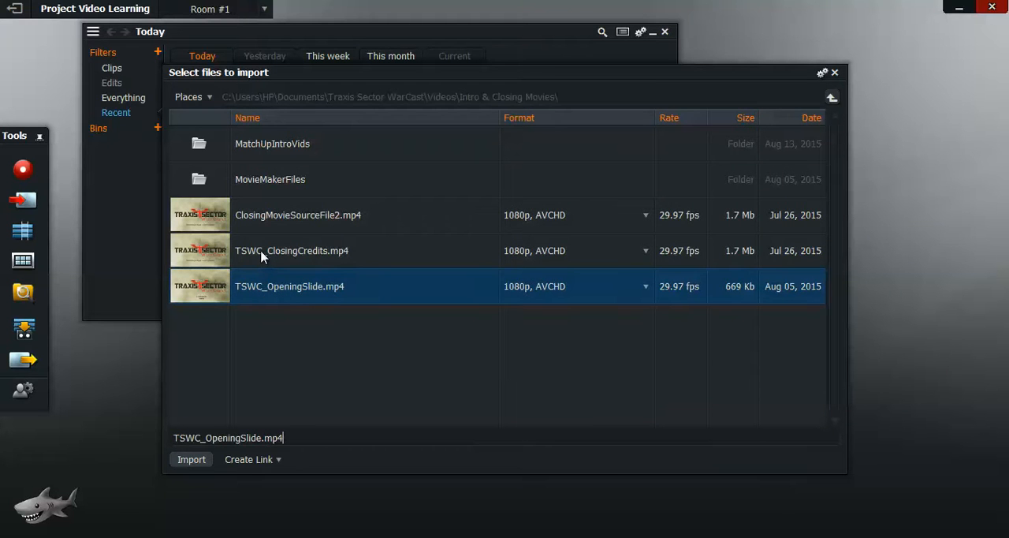
left_click(263, 253, "ctrl")
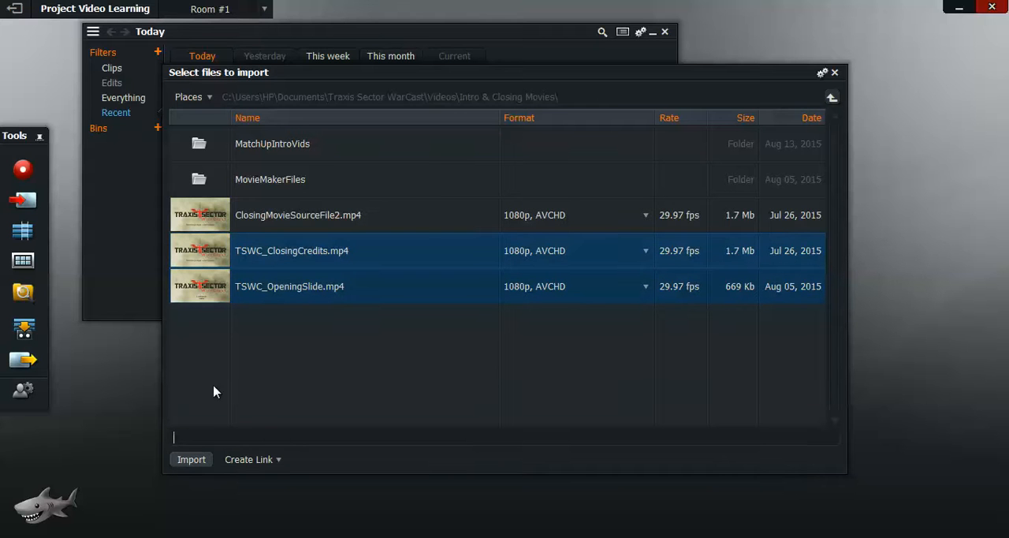
left_click(247, 289)
left_click(251, 262, "ctrl")
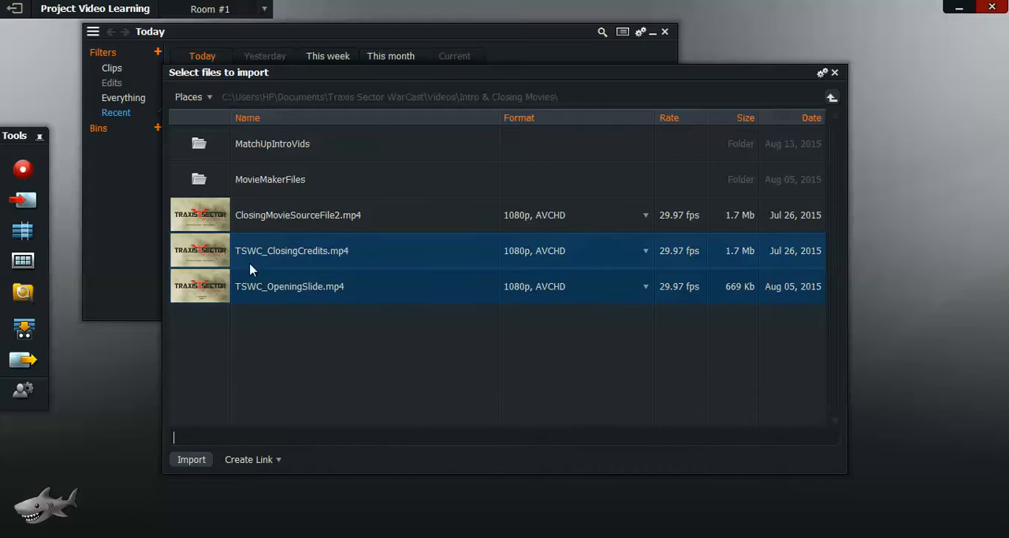
left_click(182, 466)
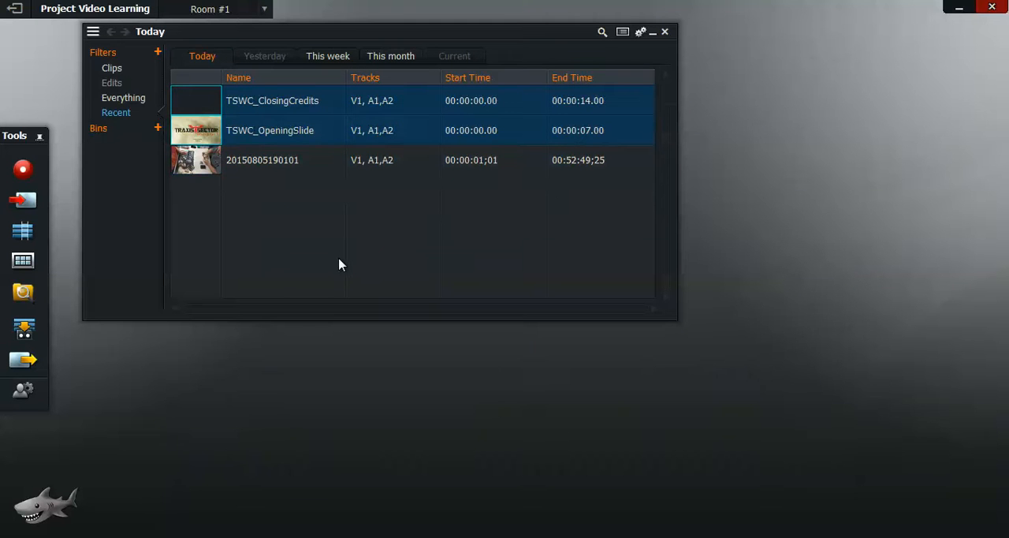
Step: Open the TSWC_OpeningSlide clip in a viewer and insert it into a new edit
left_click(217, 139)
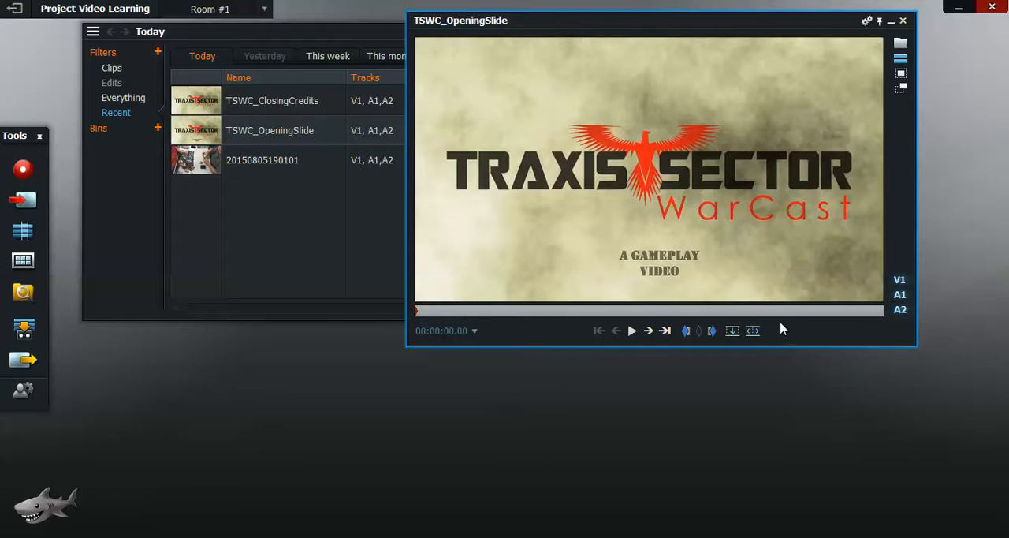
left_click(733, 332)
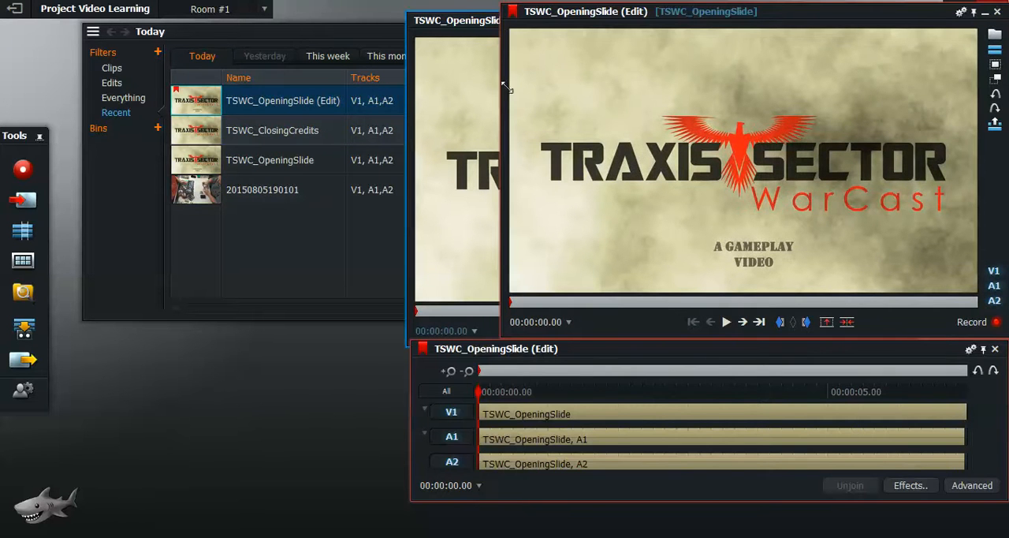
Step: Close the TSWC_OpeningSlide source viewer, widen the edit's timeline window and reposition the edit viewer above it
left_click(436, 41)
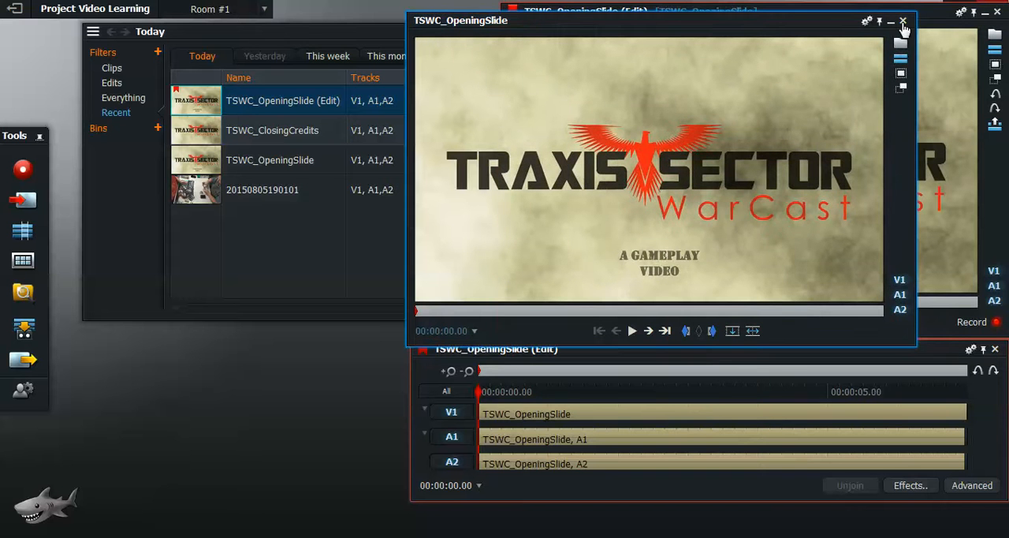
left_click(904, 21)
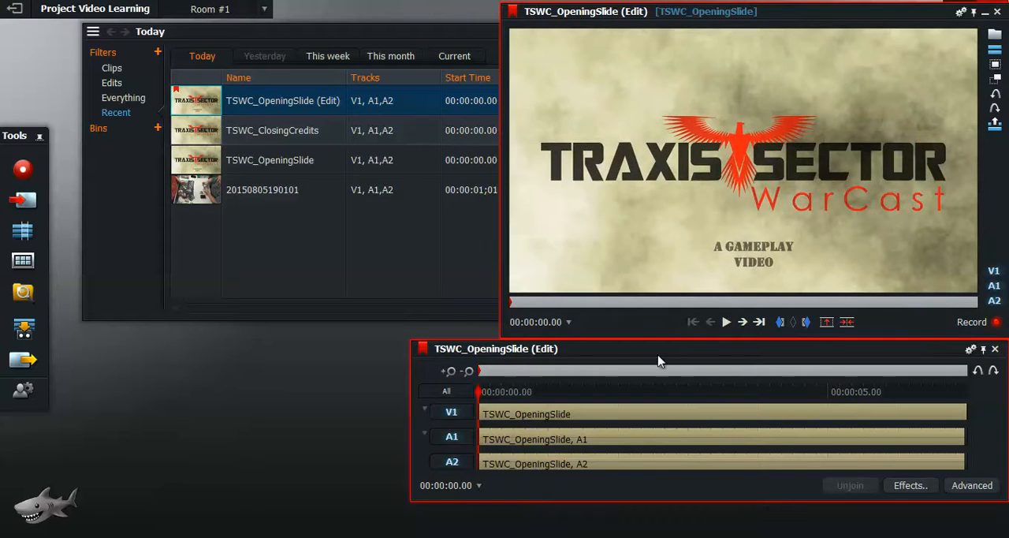
left_click_drag(660, 351, 562, 361)
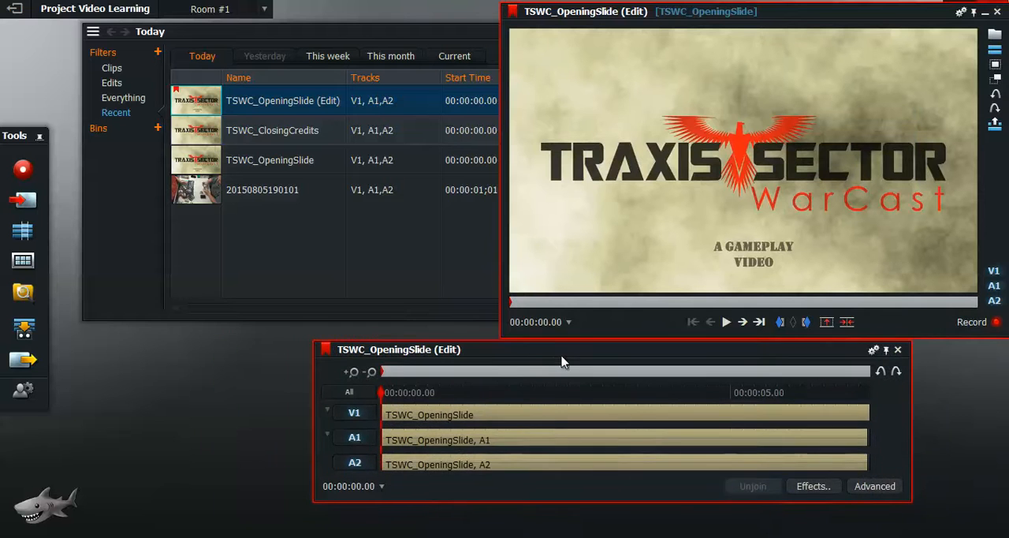
left_click_drag(308, 426, 132, 426)
left_click_drag(913, 414, 985, 412)
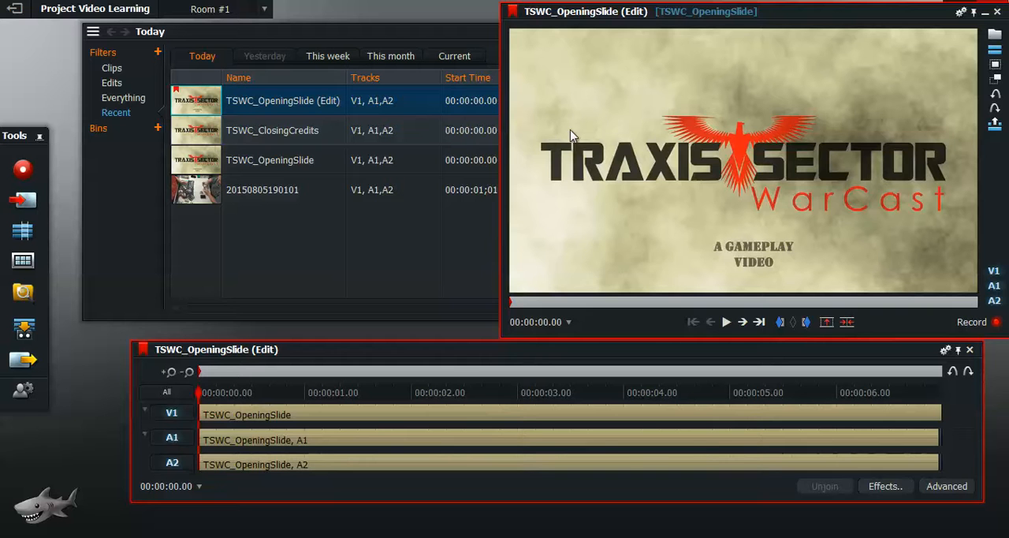
mouse_move(507, 159)
left_mouse_down()
mouse_move(439, 167)
mouse_move(506, 172)
left_mouse_up()
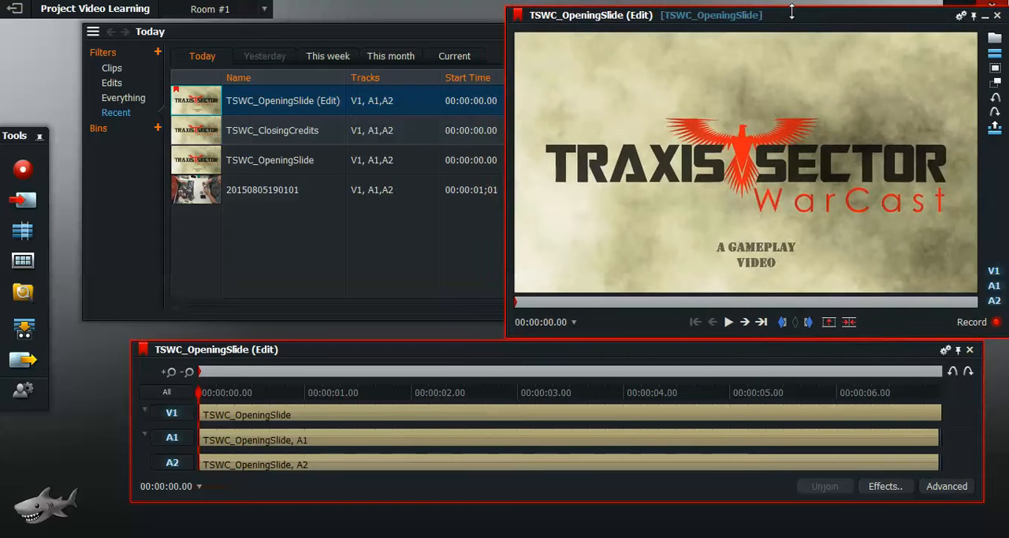
left_click_drag(795, 23, 751, 30)
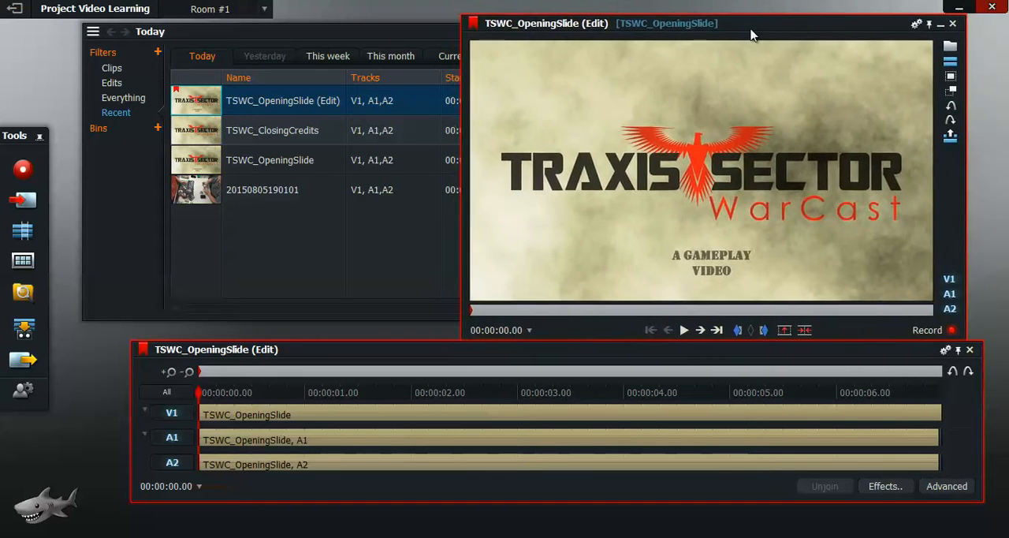
Step: Play the opening slide edit through and return to its start
left_click(676, 333)
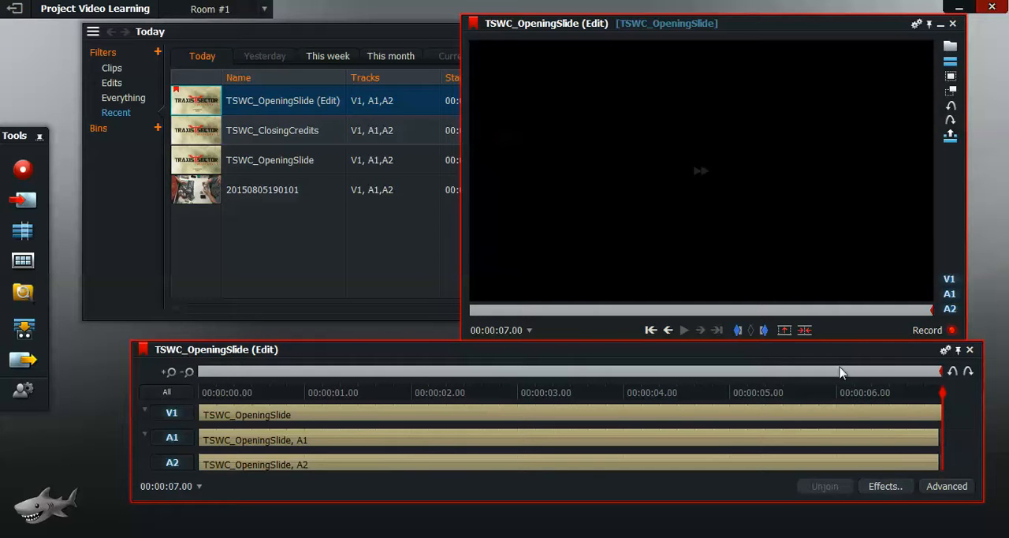
left_click(651, 330)
left_click(651, 330)
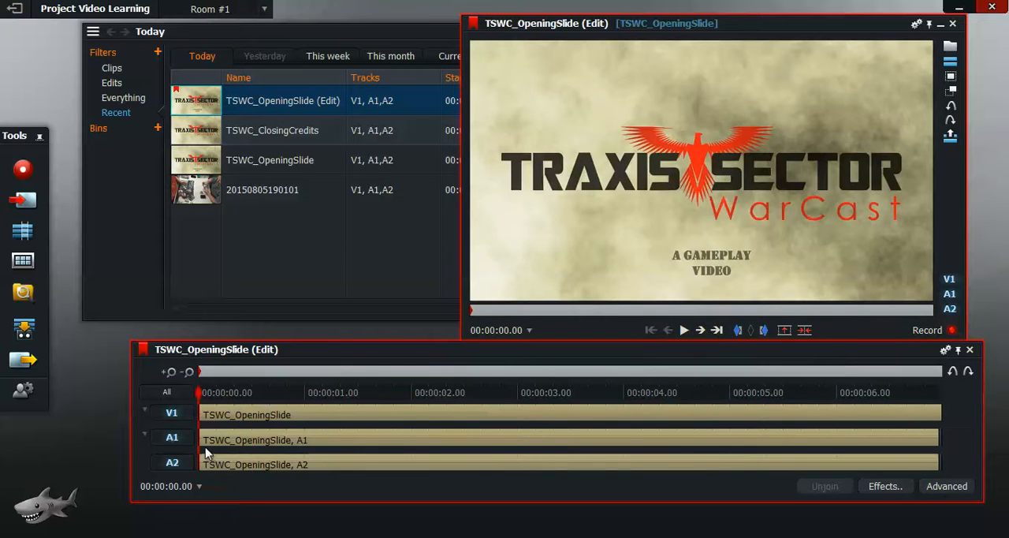
Step: Mark the section from 00:00:06.29 to the end of the edit and delete it, closing the gap
left_click(701, 330)
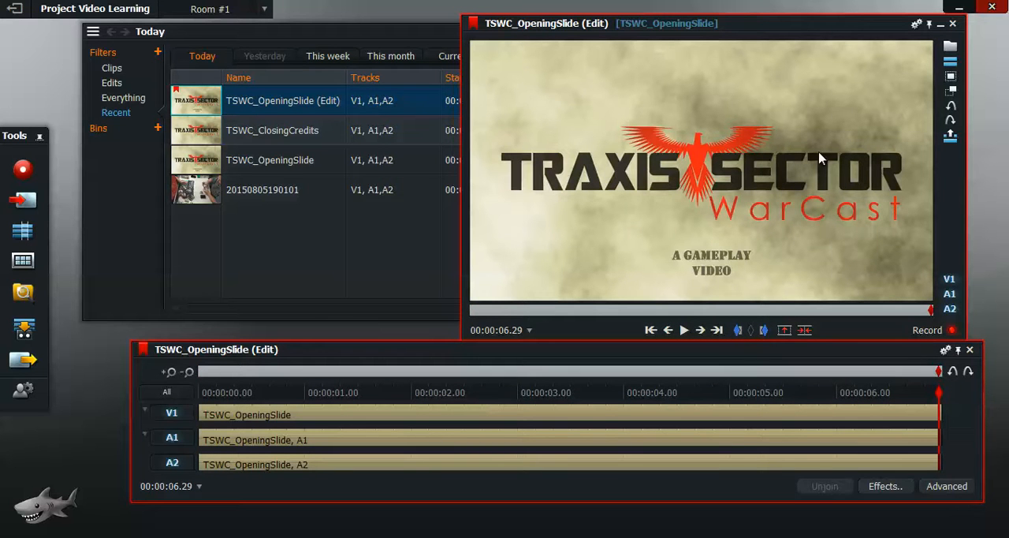
left_click(739, 332)
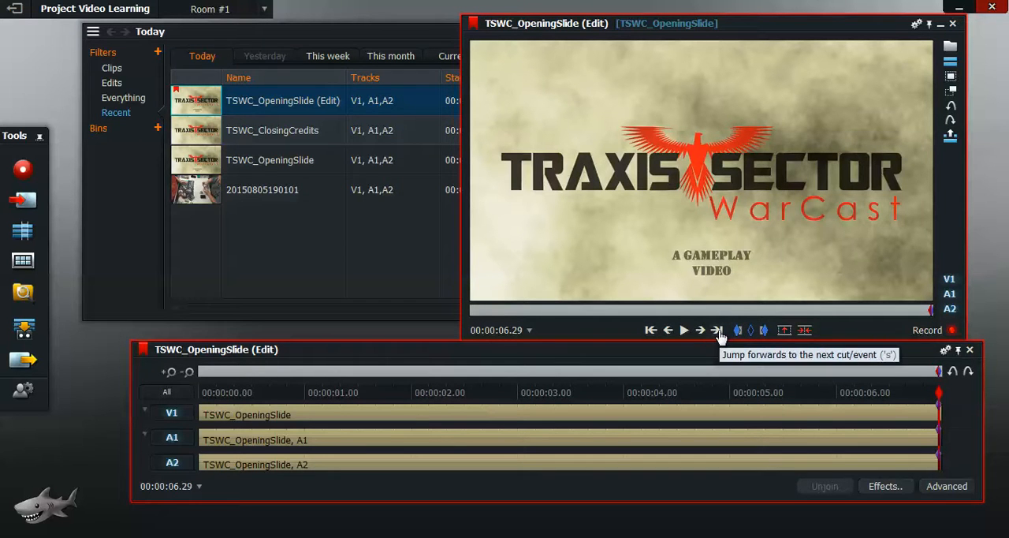
left_click(717, 330)
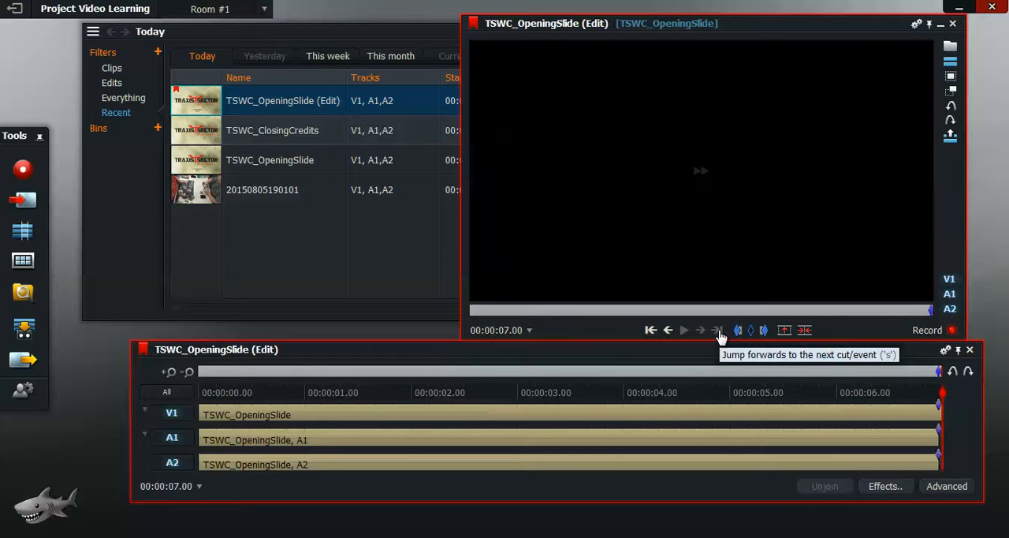
left_click(806, 332)
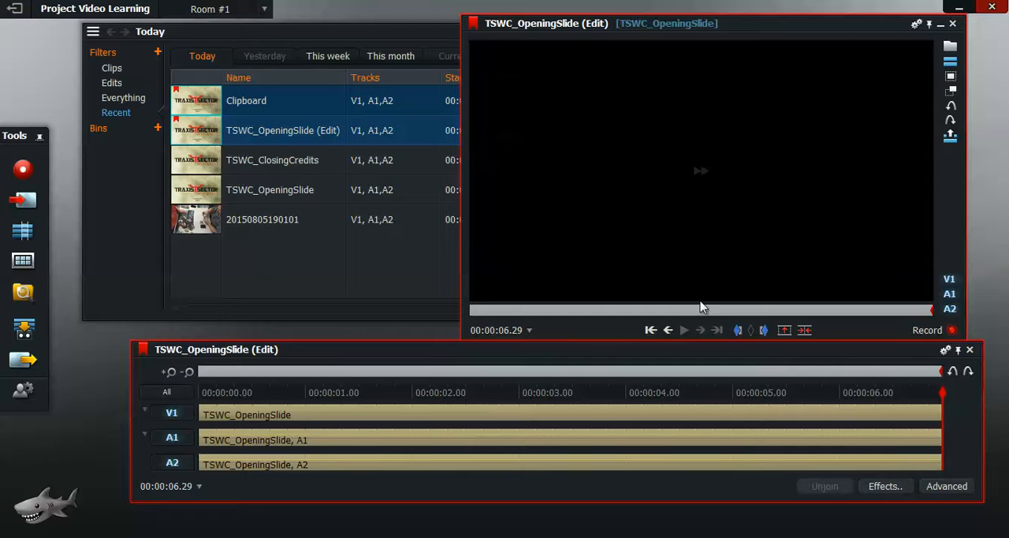
left_click(668, 331)
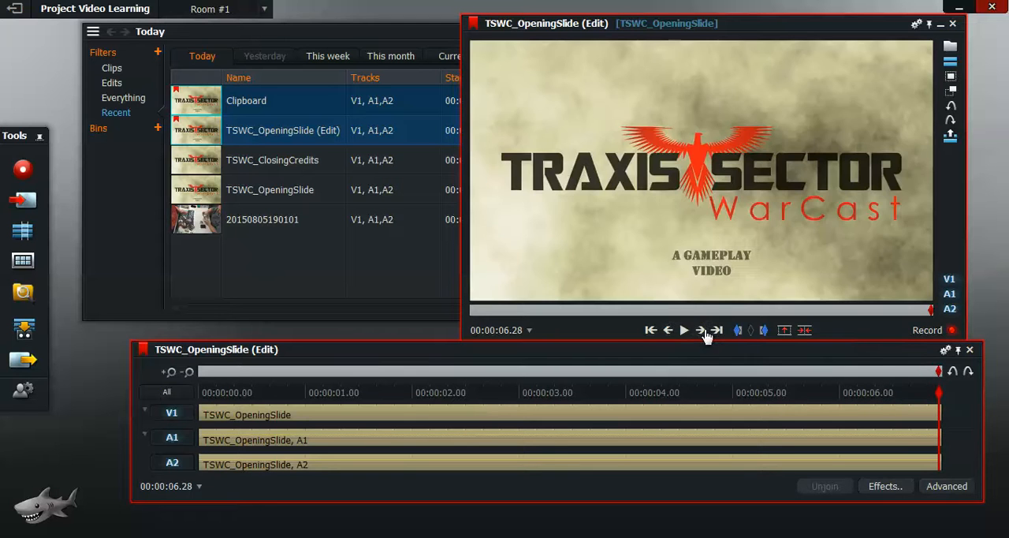
left_click(704, 332)
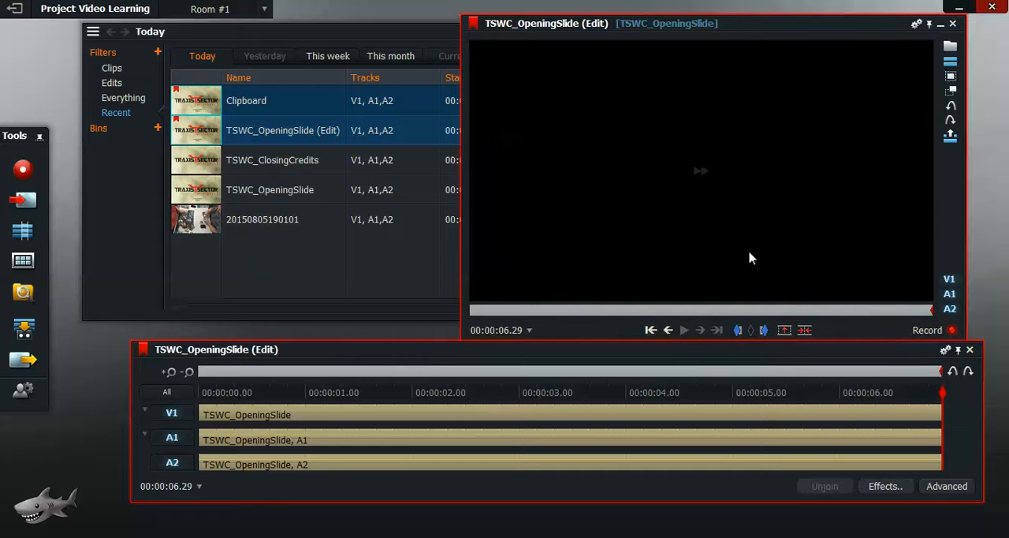
left_click(197, 226)
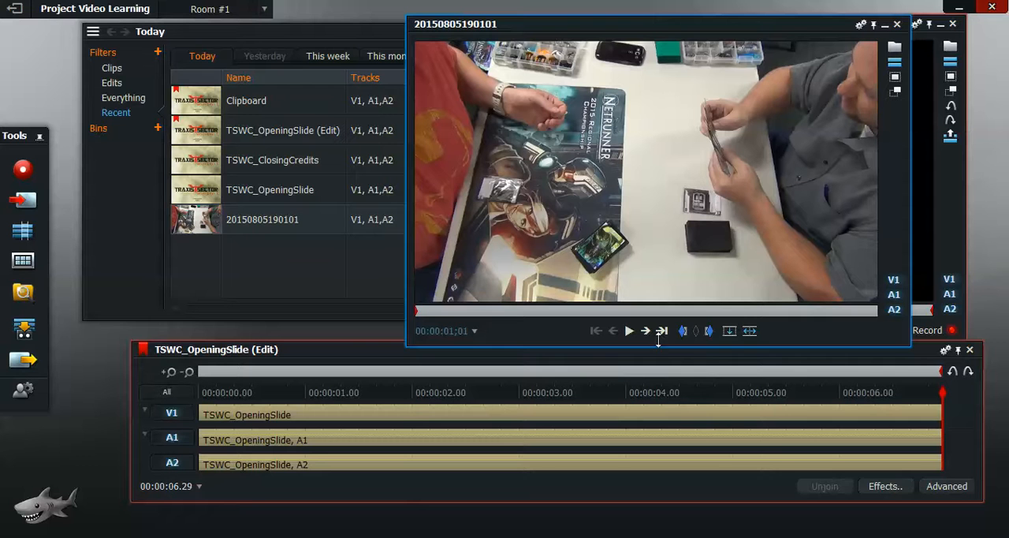
left_click(752, 337)
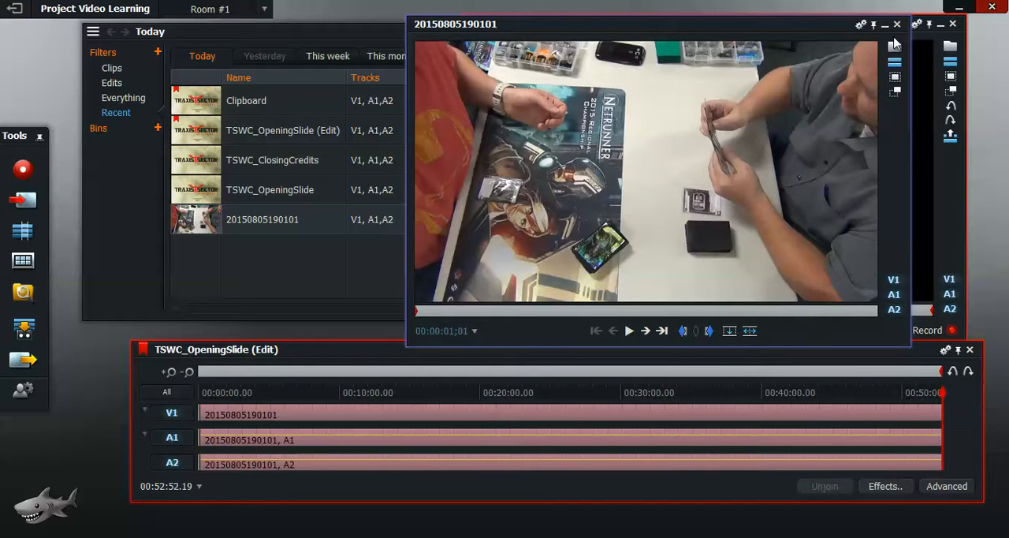
left_click(898, 26)
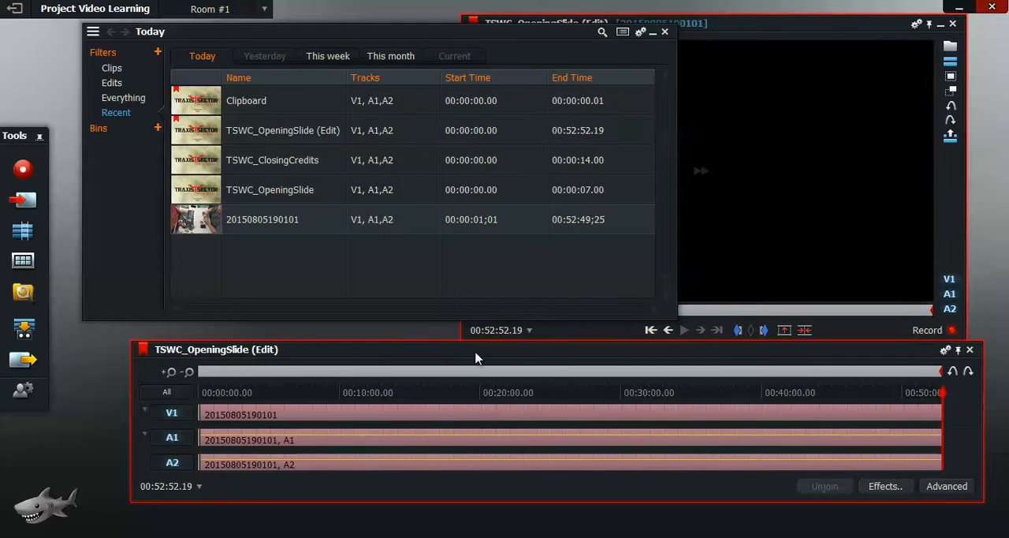
Step: Rename the edit as Video tutorial
double_click(247, 351)
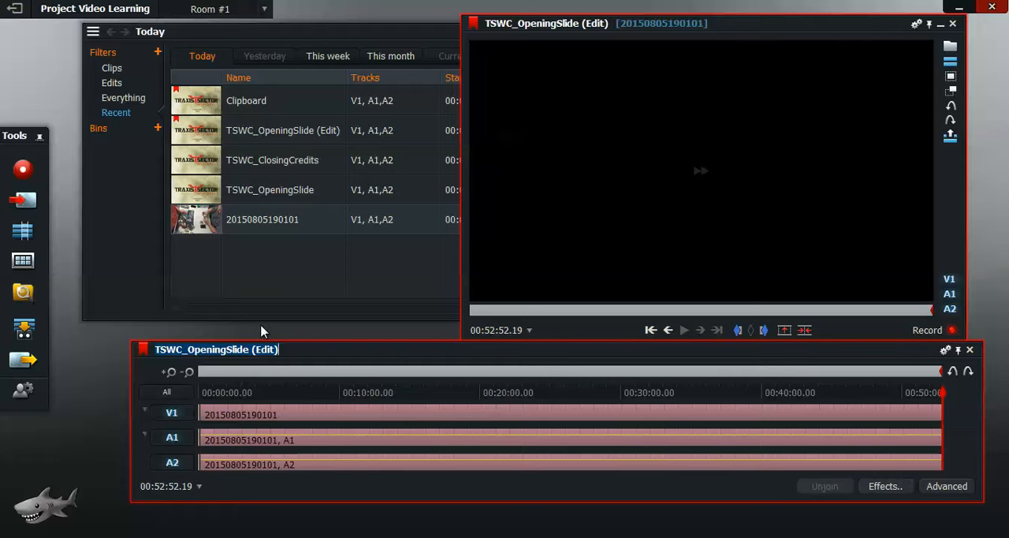
type("Video Learni")
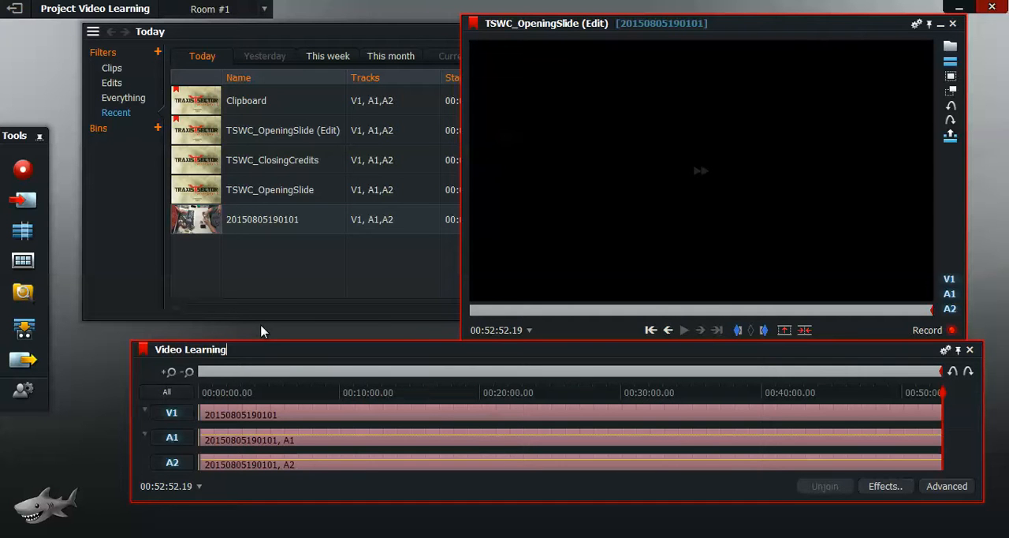
type("ng")
key("Return")
key("BackSpace")
key("BackSpace")
key("BackSpace")
key("BackSpace")
key("BackSpace")
key("BackSpace")
type("tutorial")
key("Return")
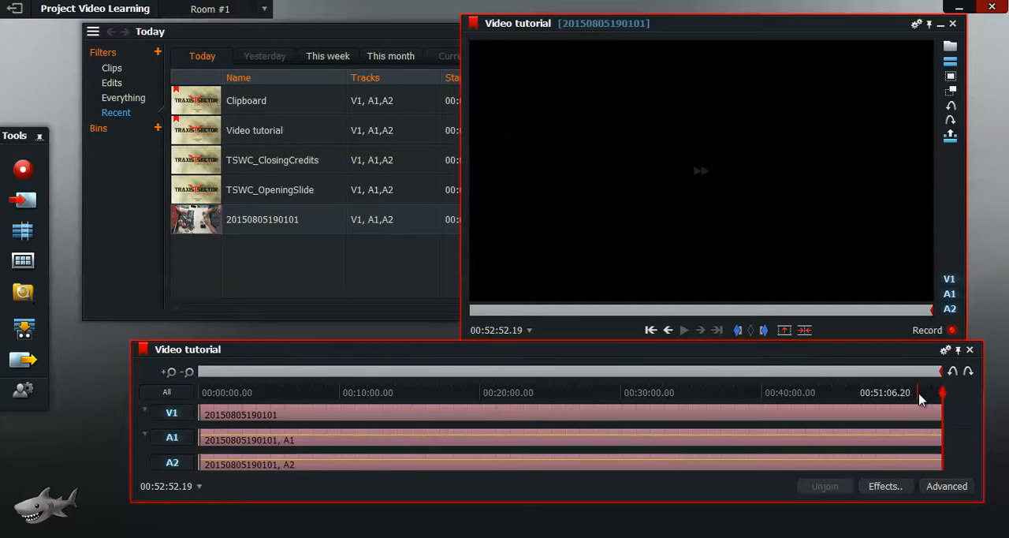
Step: Play the edit from its start to check the change from the opening slide to the gameplay clip
left_click_drag(942, 392, 187, 413)
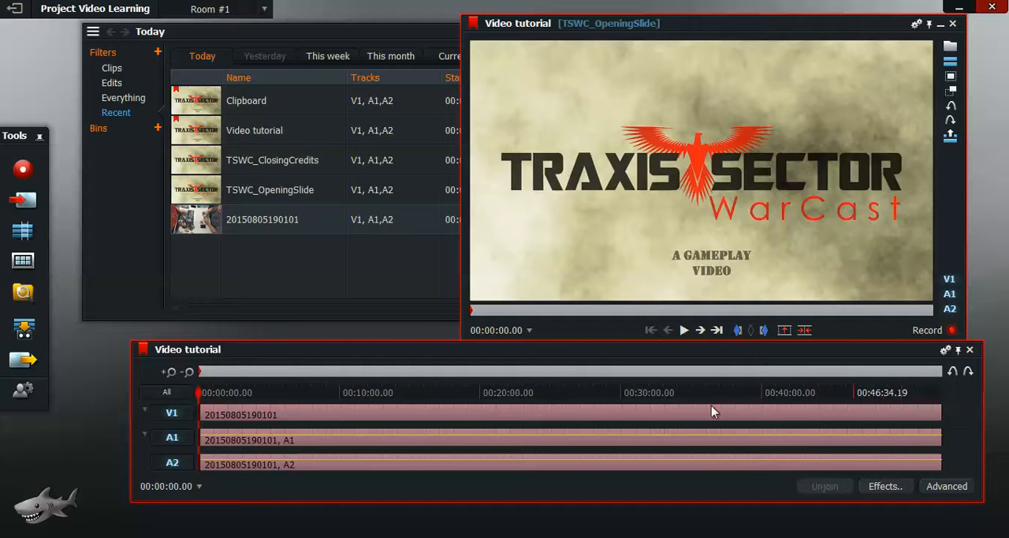
left_click(684, 330)
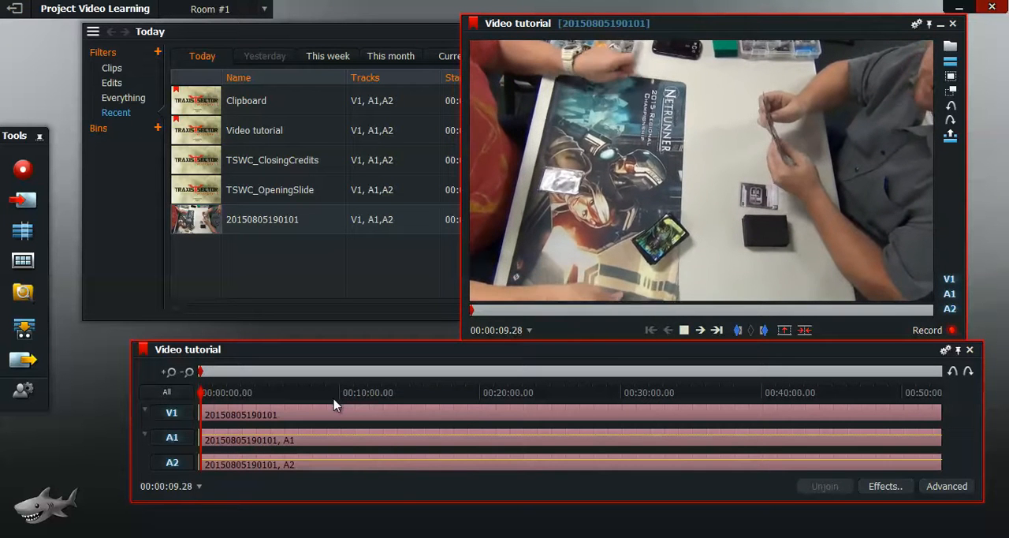
left_click(683, 329)
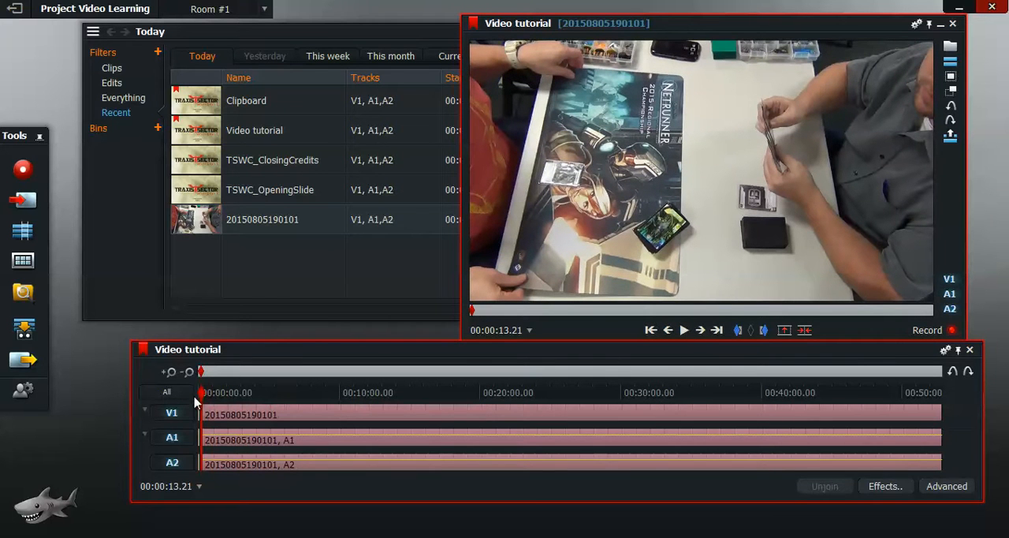
Step: Add a 90-frame Dissolve centred on the cut between the opening slide and the gameplay clip
left_click(172, 374)
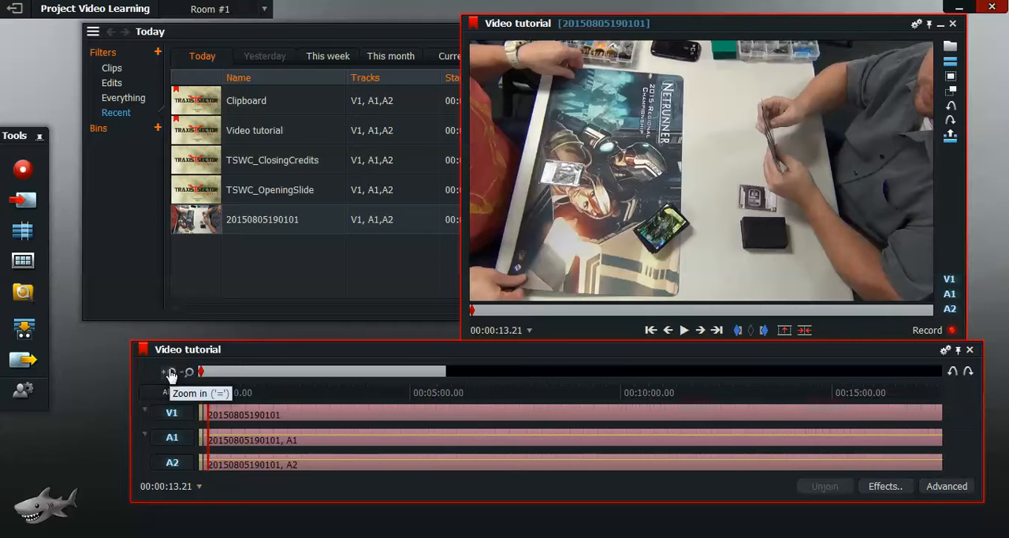
left_click(172, 373)
left_click(172, 374)
left_click(172, 374)
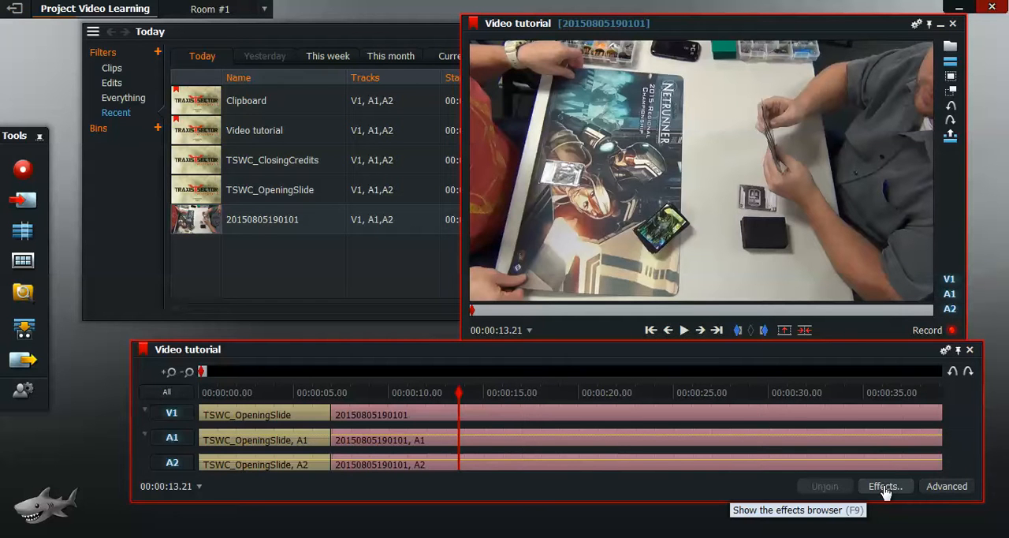
left_click(651, 330)
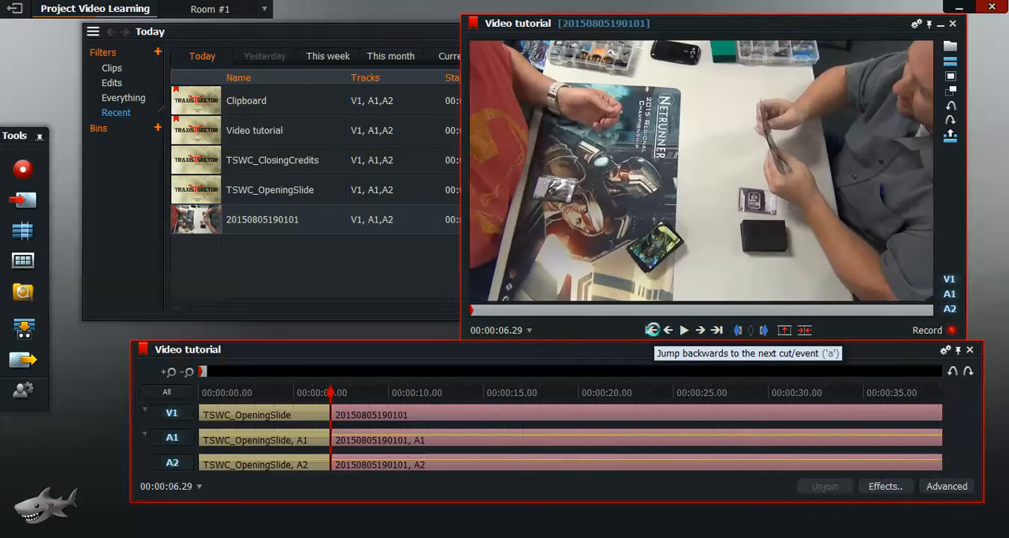
left_click(885, 487)
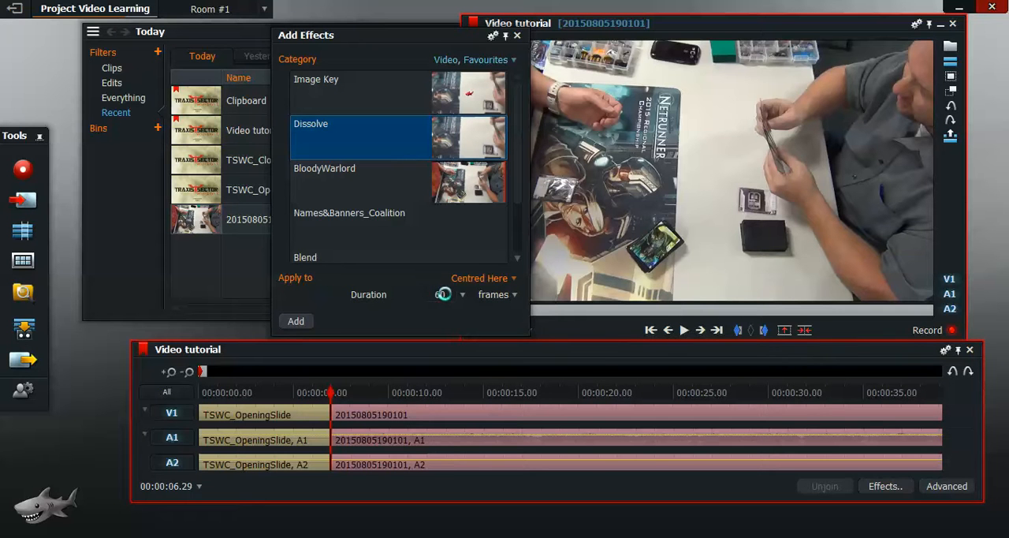
left_click(462, 294)
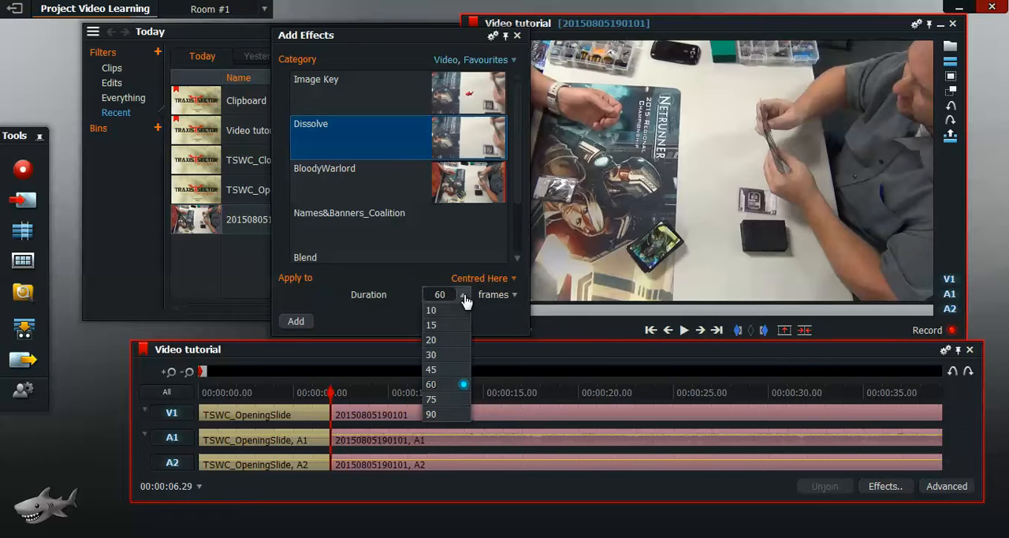
left_click(462, 414)
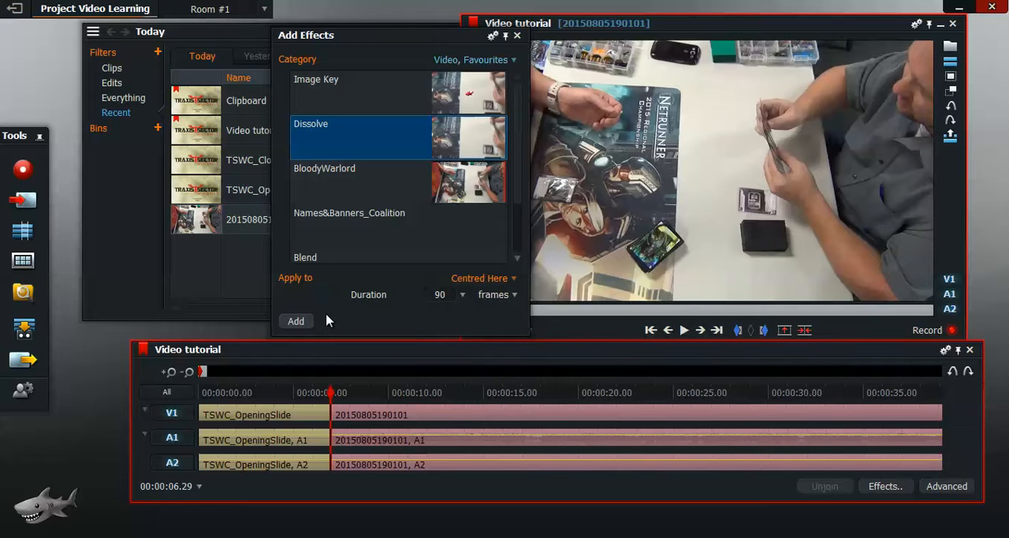
left_click(297, 321)
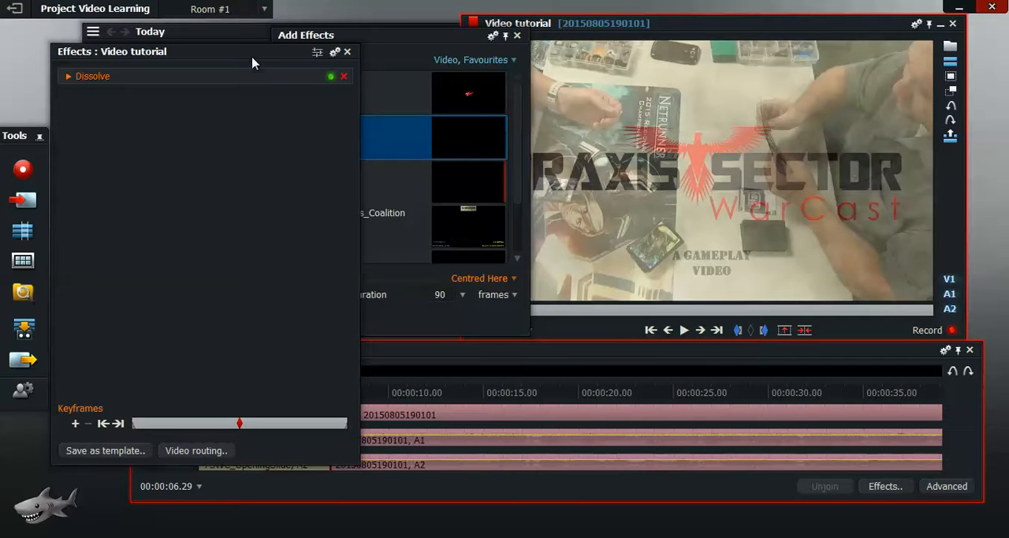
mouse_move(247, 48)
left_mouse_down()
mouse_move(251, 161)
mouse_move(254, 49)
left_mouse_up()
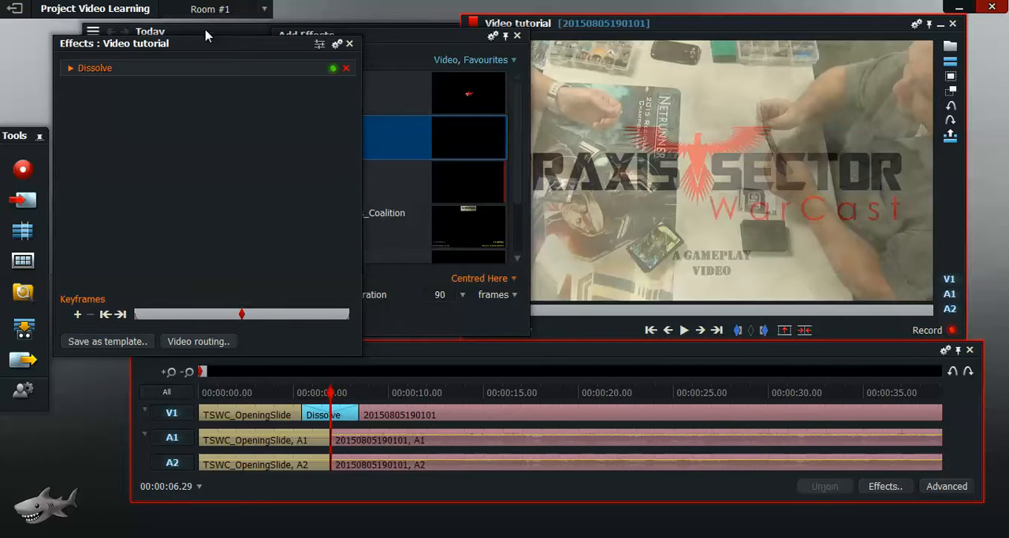
Step: Review the project's contents and the importable files in the Intro & Closing Movies folder, then close both browsers
left_click(205, 33)
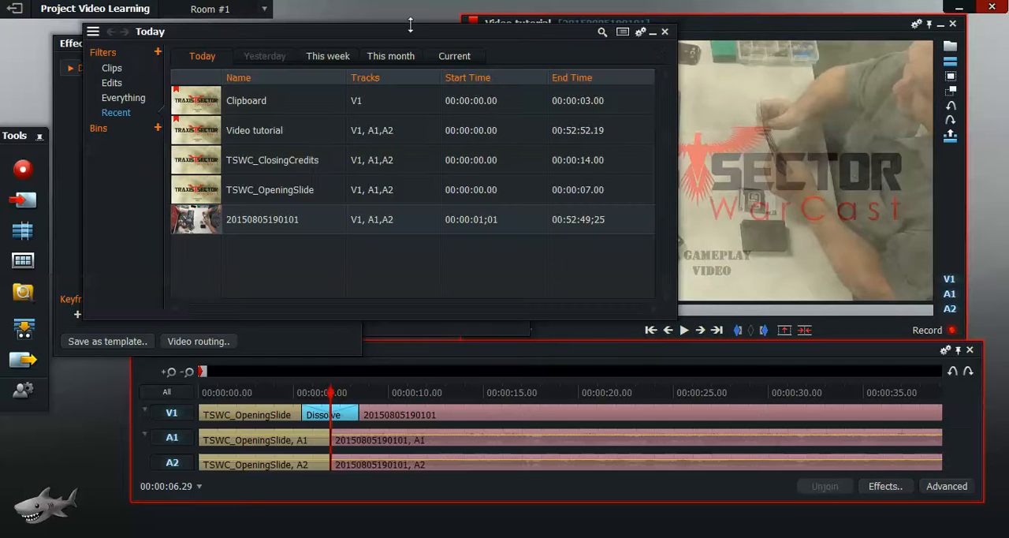
left_click(665, 33)
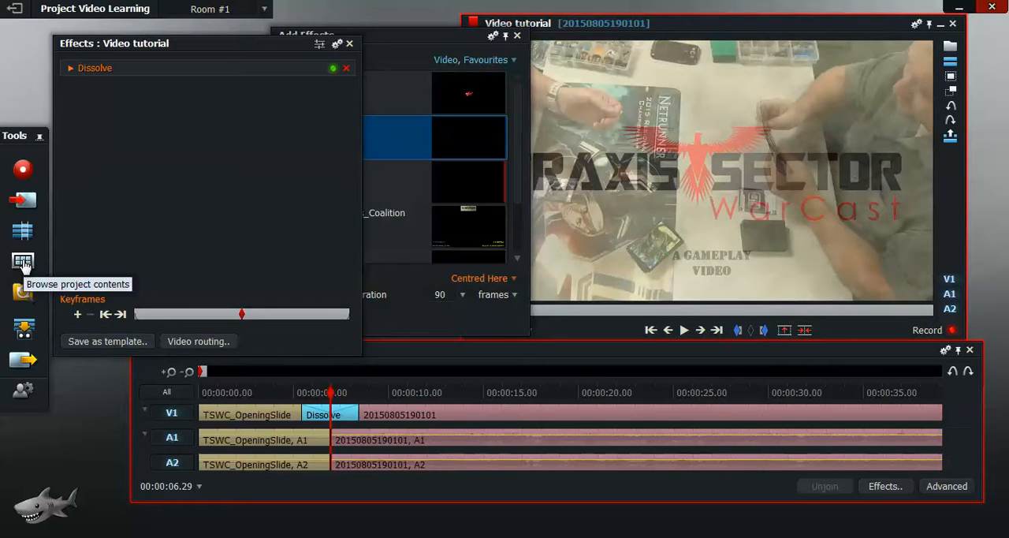
left_click(23, 263)
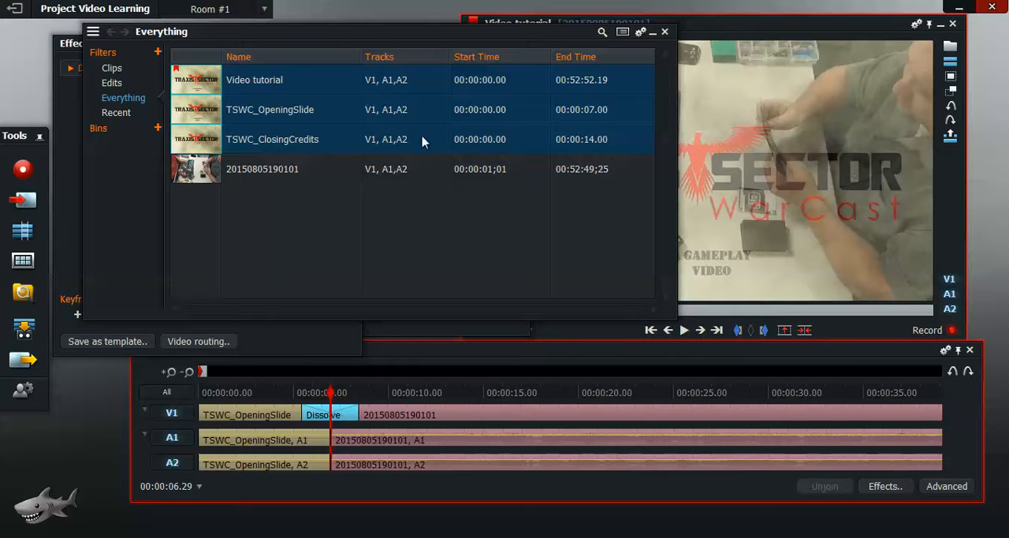
left_click(19, 205)
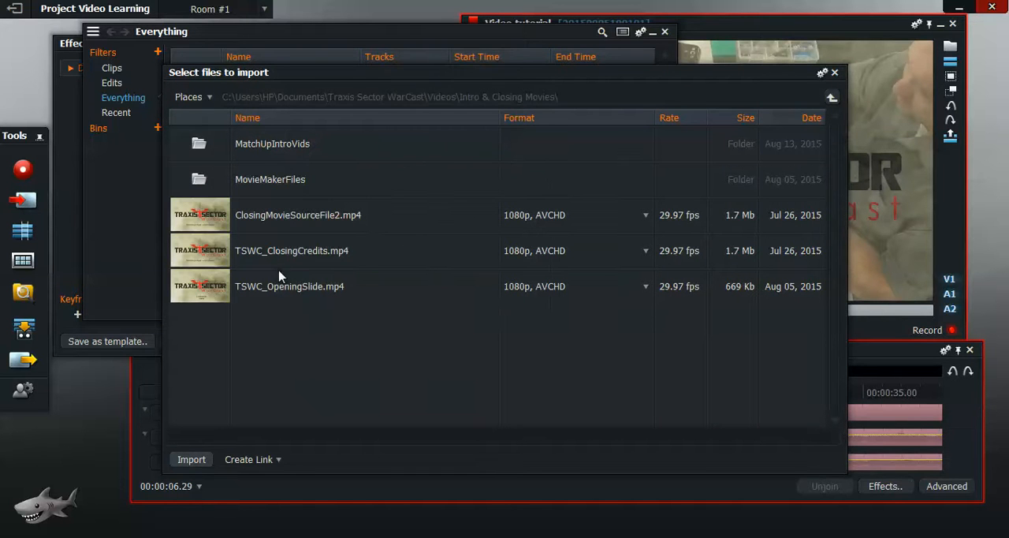
left_click(835, 72)
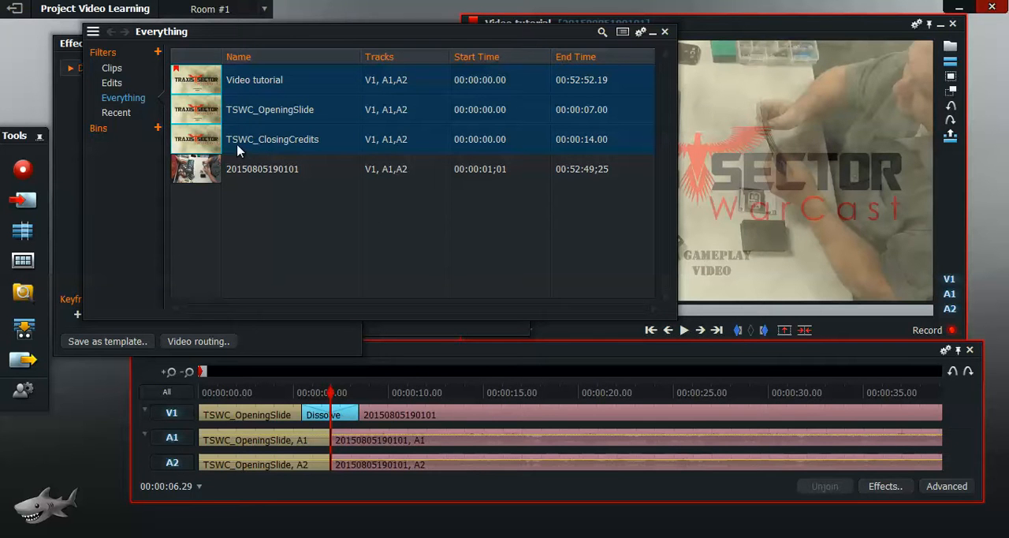
left_click(664, 32)
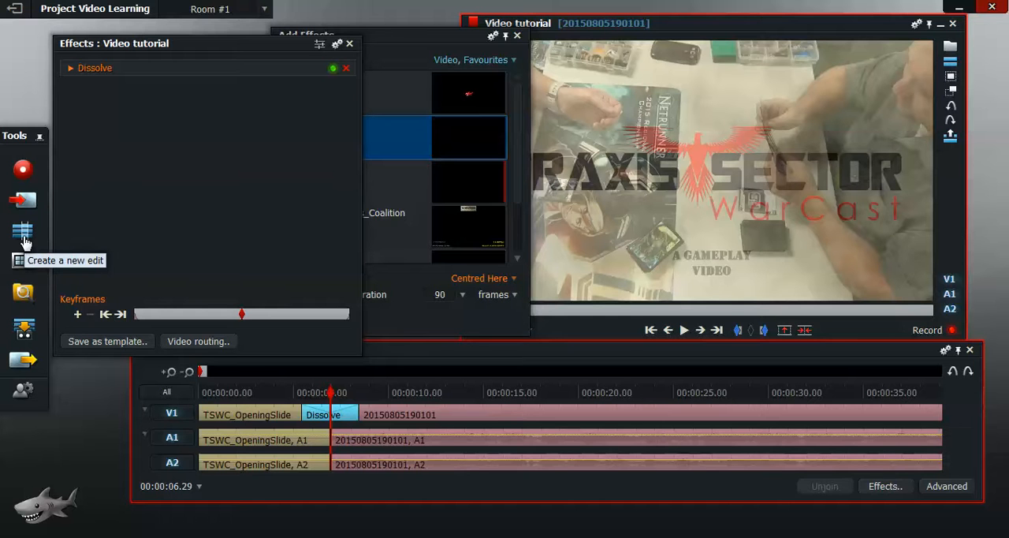
Step: Apply the CO ANR Names & Banner effect template to the gameplay clip after the dissolve and expand its Left Player title settings
left_click(404, 59)
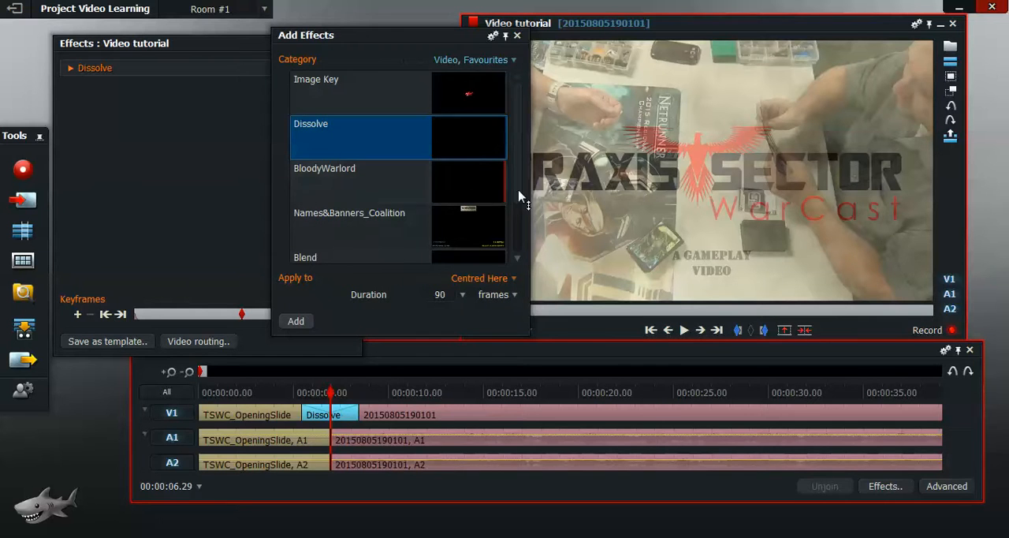
scroll(520, 188, "down", 1)
scroll(520, 188, "down", 2)
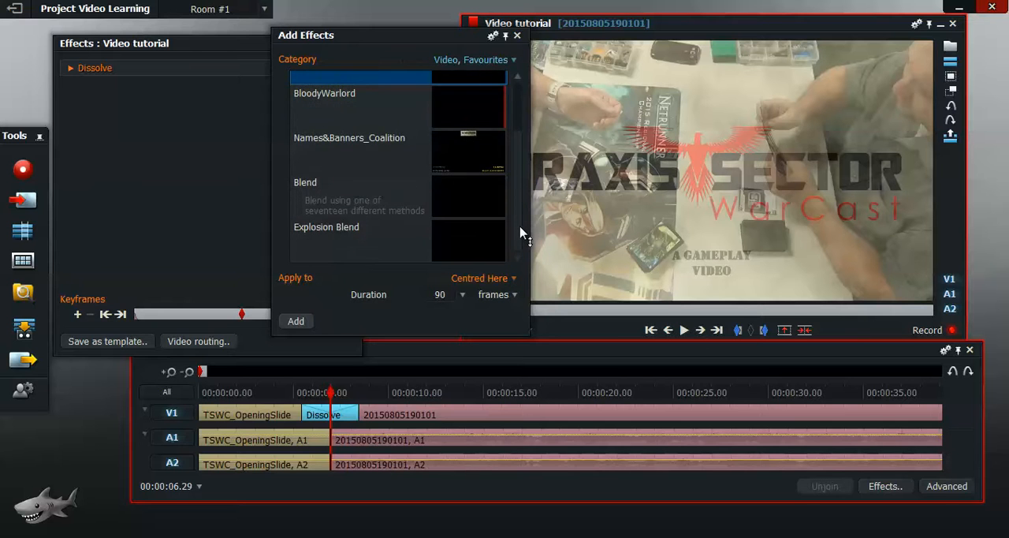
scroll(520, 231, "up", 3)
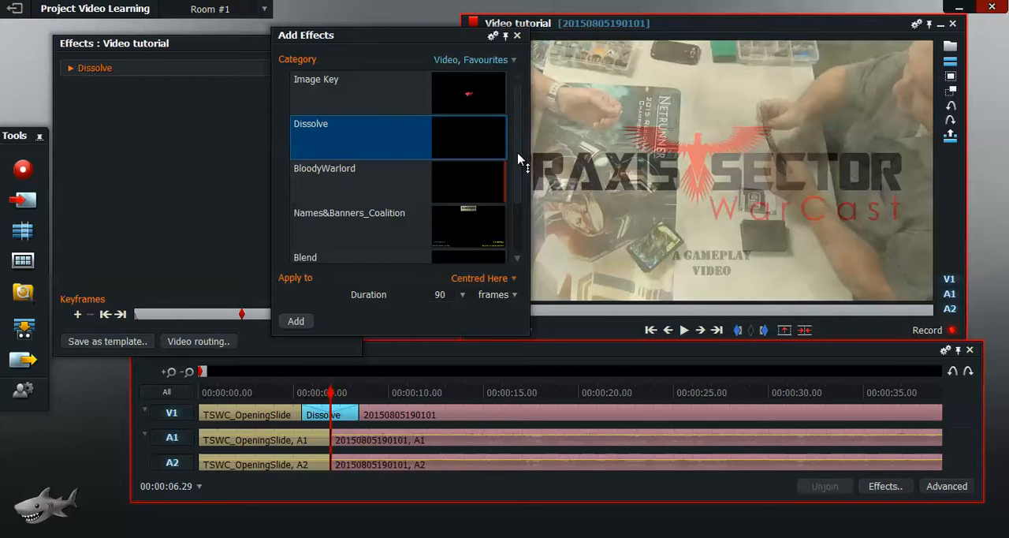
scroll(521, 181, "down", 2)
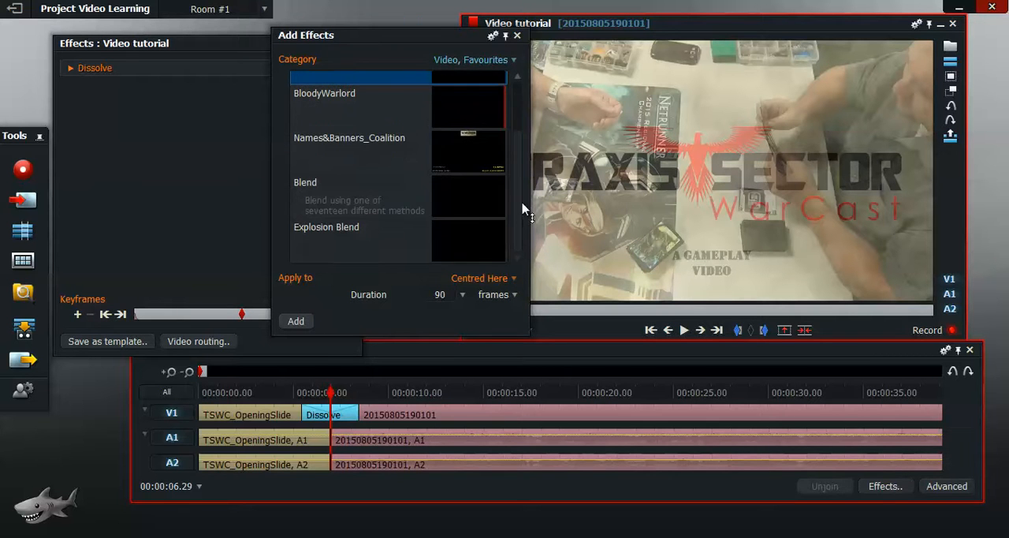
left_click(509, 61)
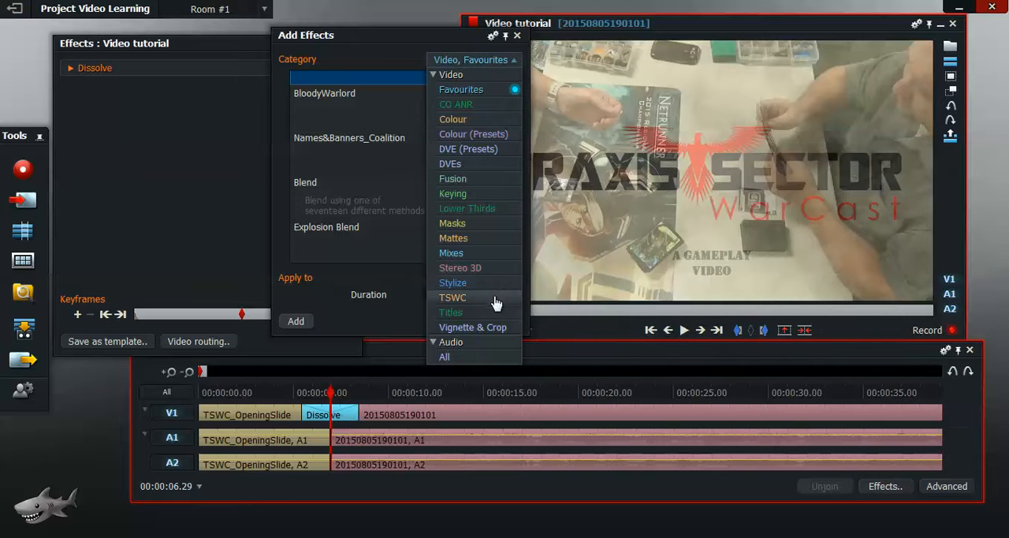
left_click(459, 111)
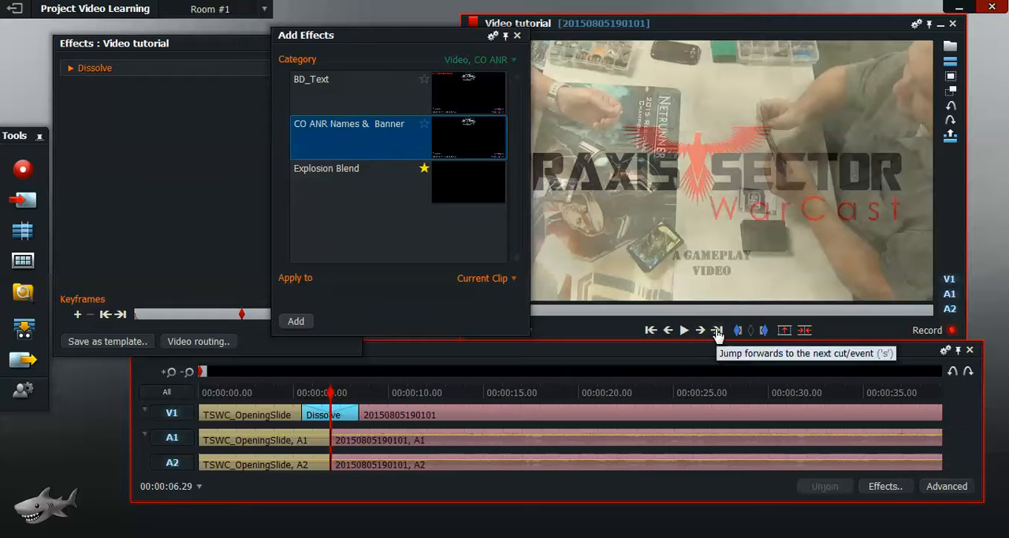
key("s")
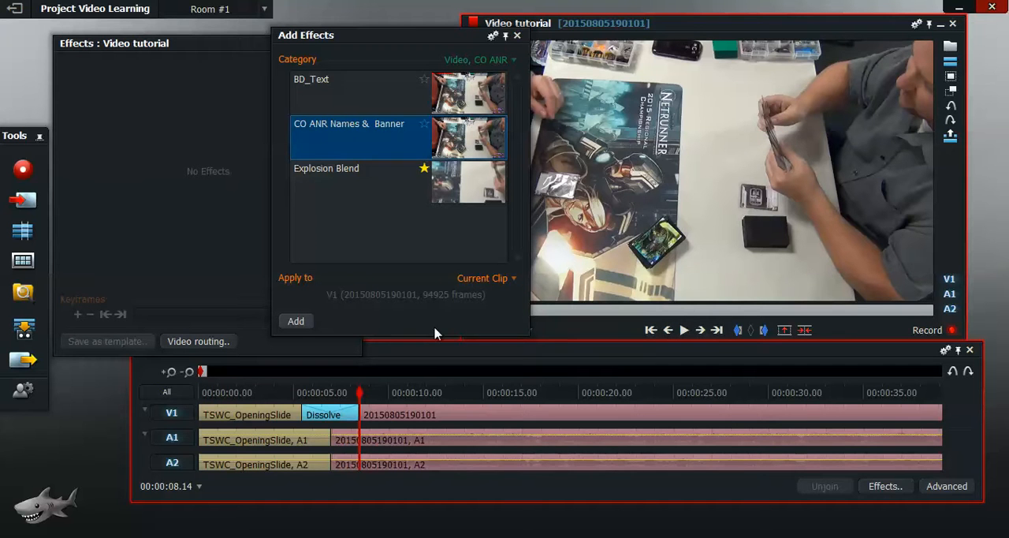
left_click(296, 322)
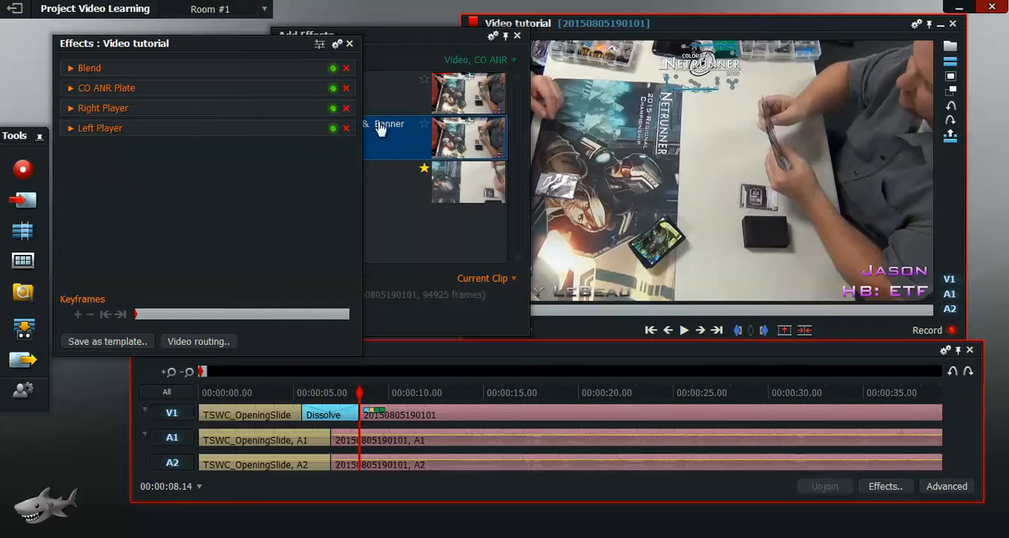
left_click_drag(410, 41, 507, 32)
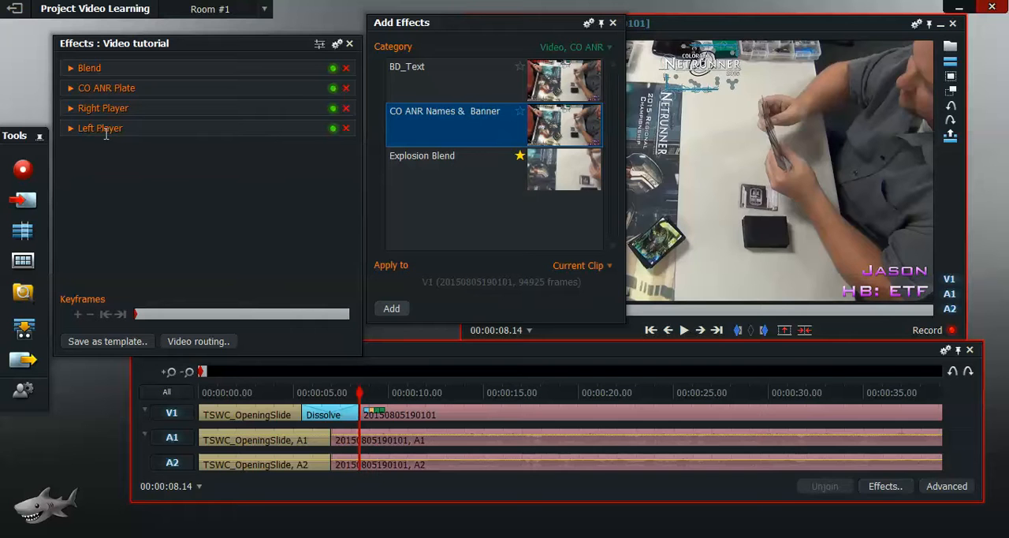
left_click(71, 132)
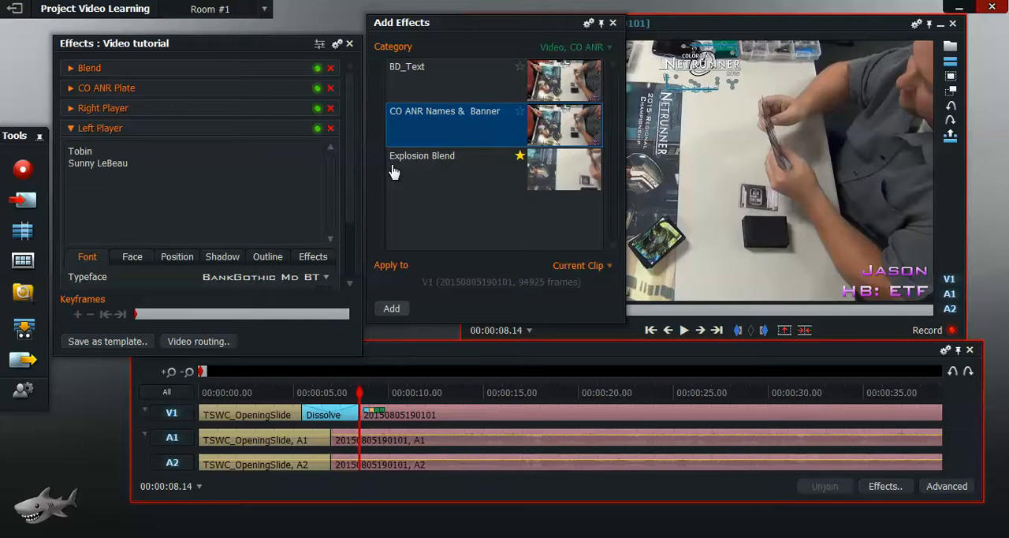
Step: Look through the available effects in the Titles, Mattes, Masks and Mixes video categories
left_click(599, 50)
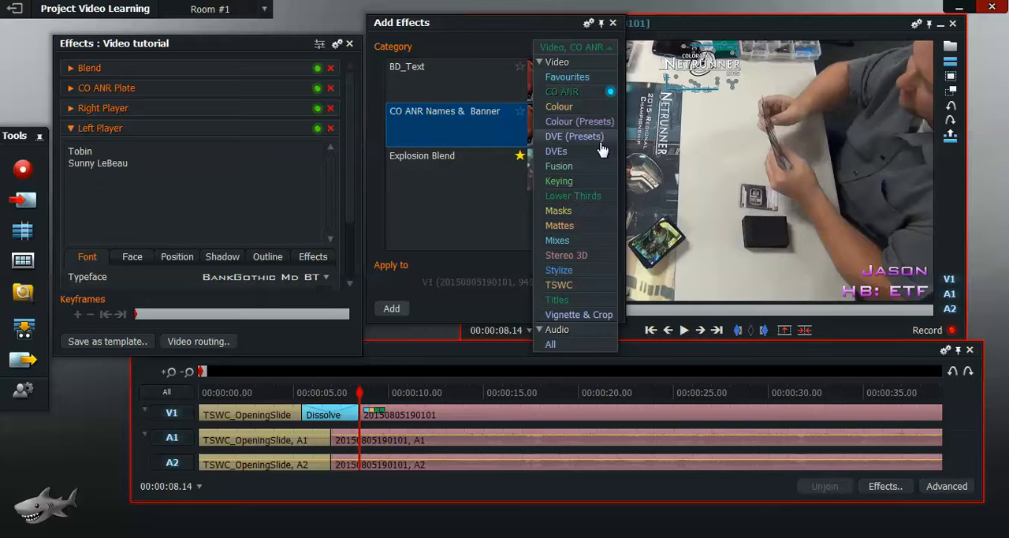
left_click(587, 300)
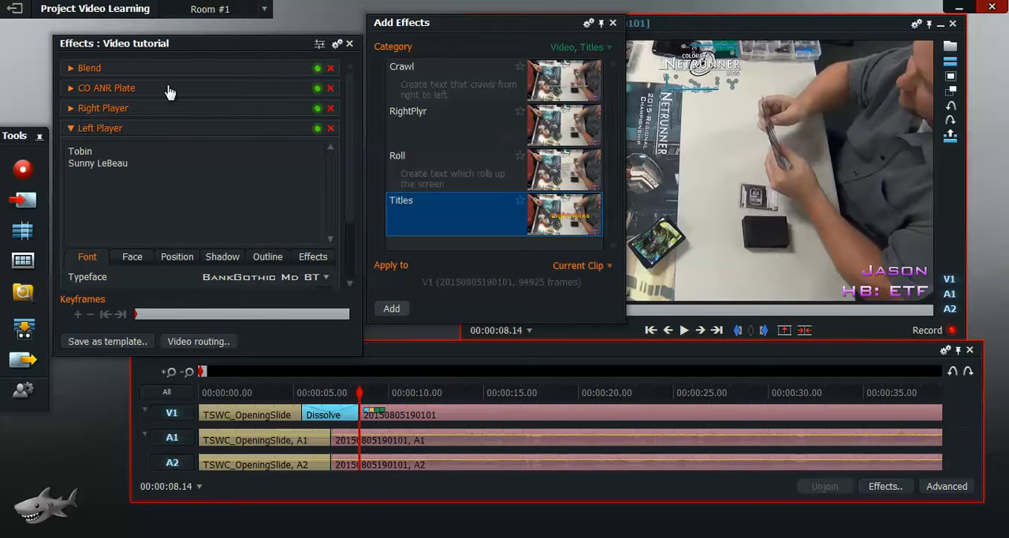
left_click(607, 48)
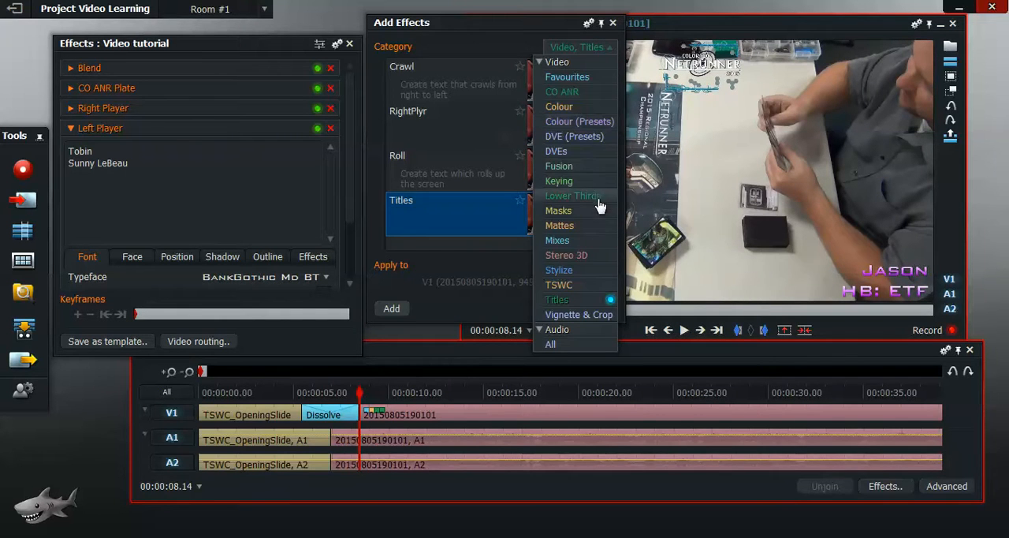
left_click(601, 226)
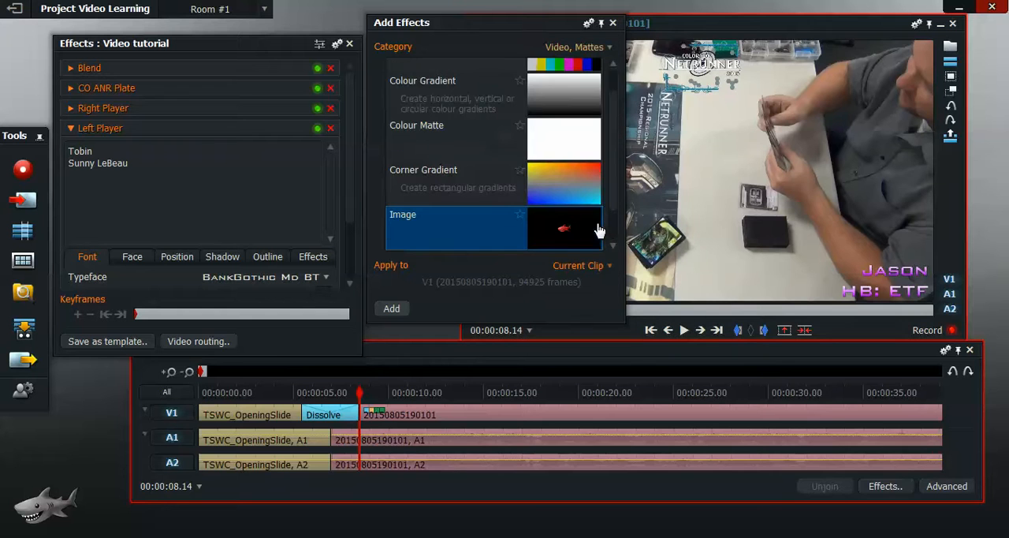
scroll(619, 158, "down", 1)
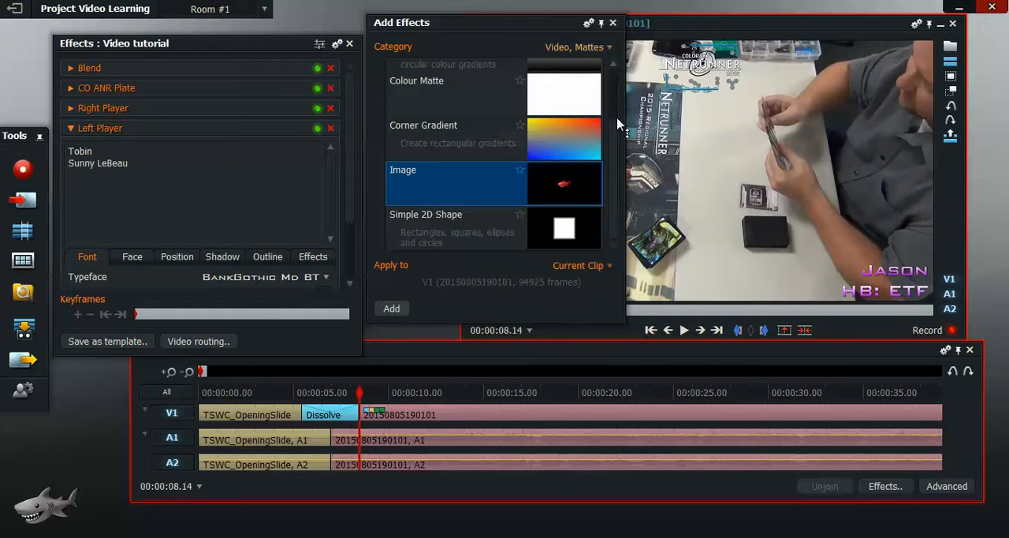
scroll(620, 138, "up", 2)
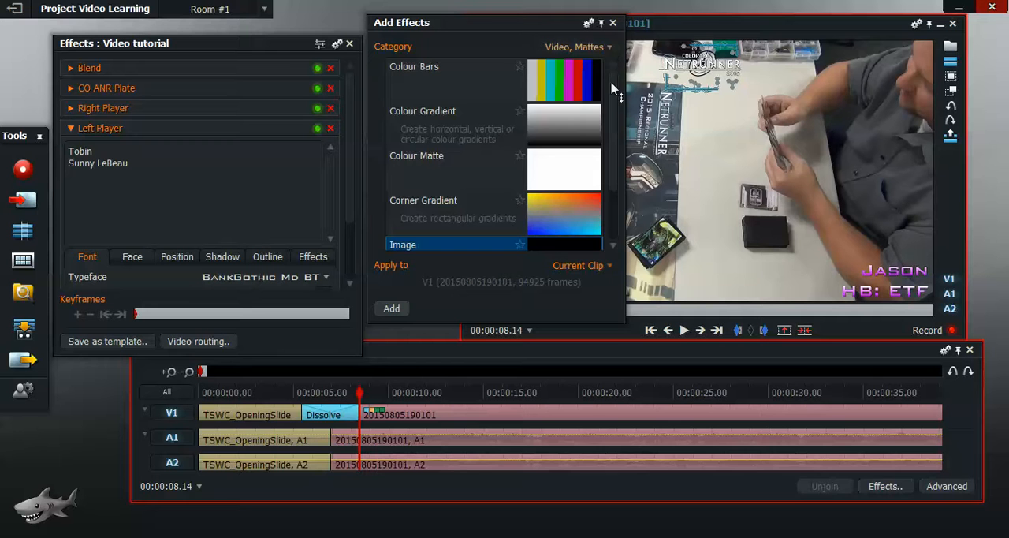
scroll(613, 85, "down", 2)
left_click(608, 49)
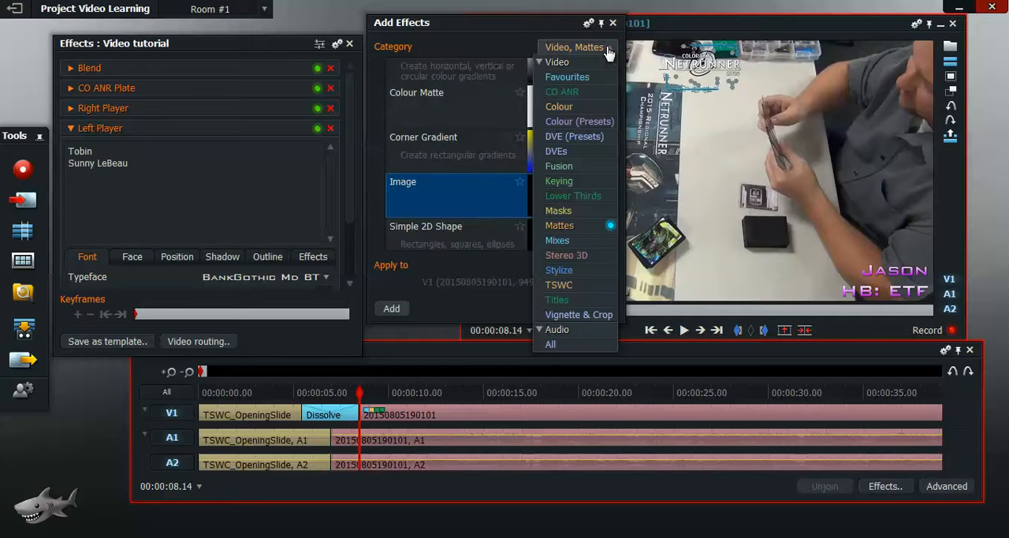
left_click(607, 210)
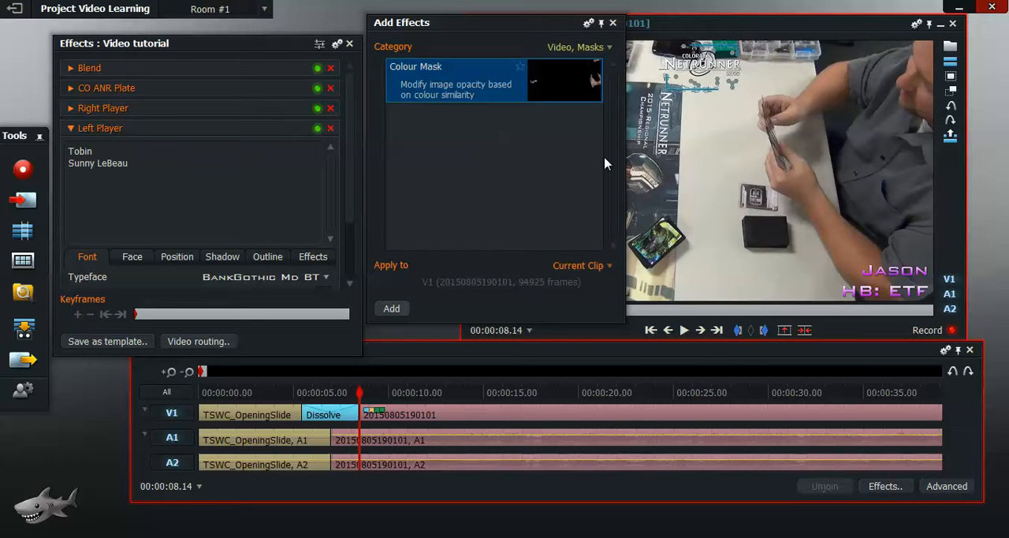
left_click(604, 46)
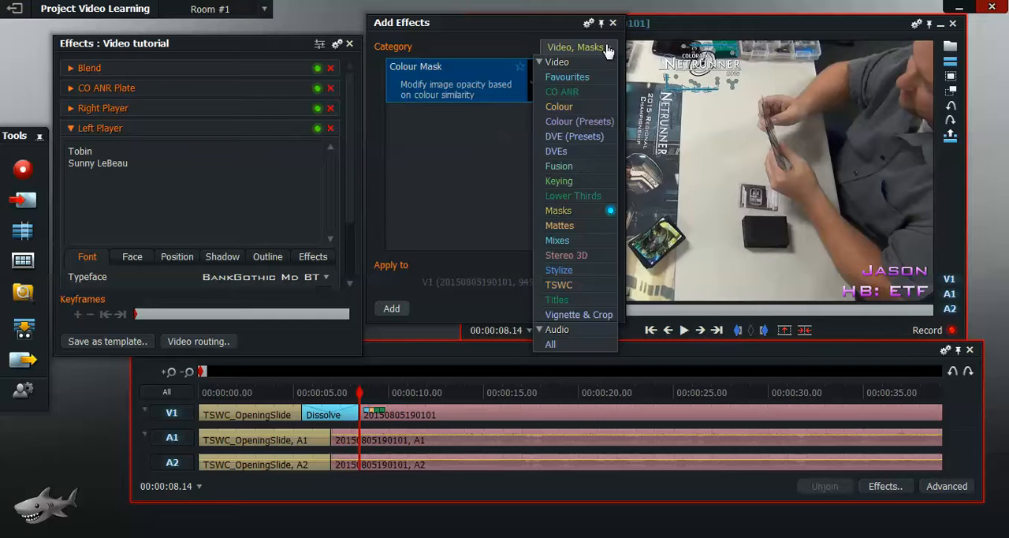
left_click(595, 240)
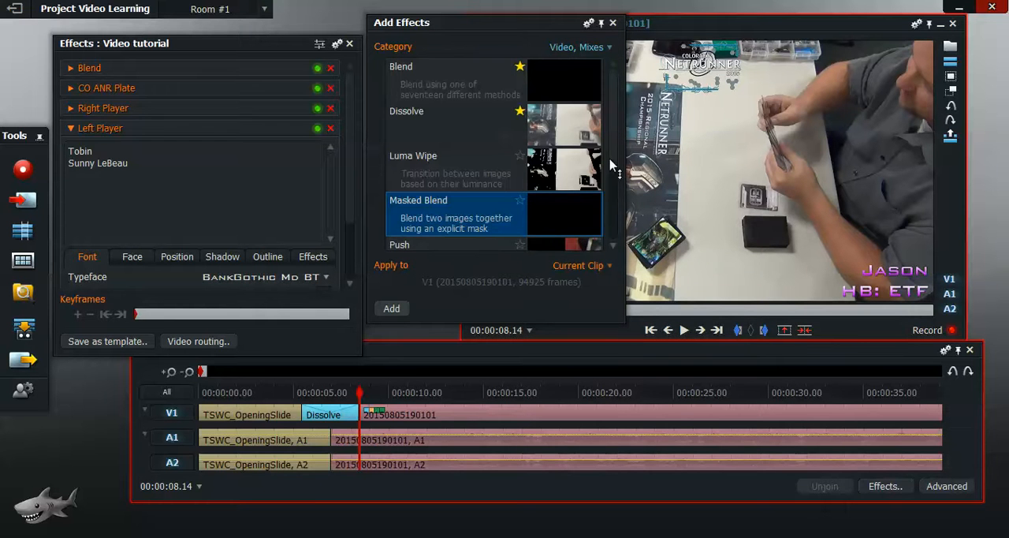
scroll(613, 174, "down", 3)
scroll(613, 177, "up", 3)
Step: Look through the available effects in the Fusion, Colour, DVE (Presets) and Keying video categories
left_click(607, 49)
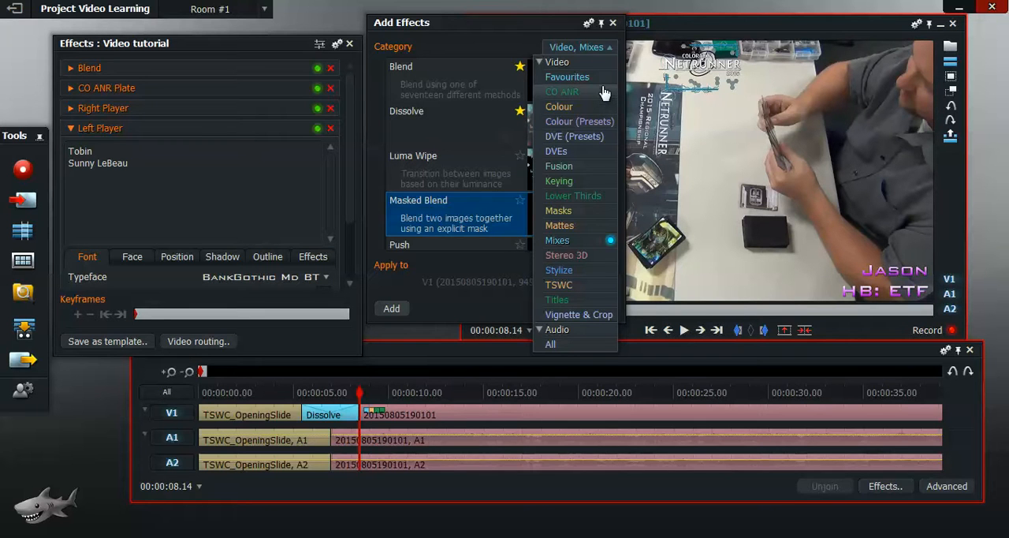
left_click(604, 167)
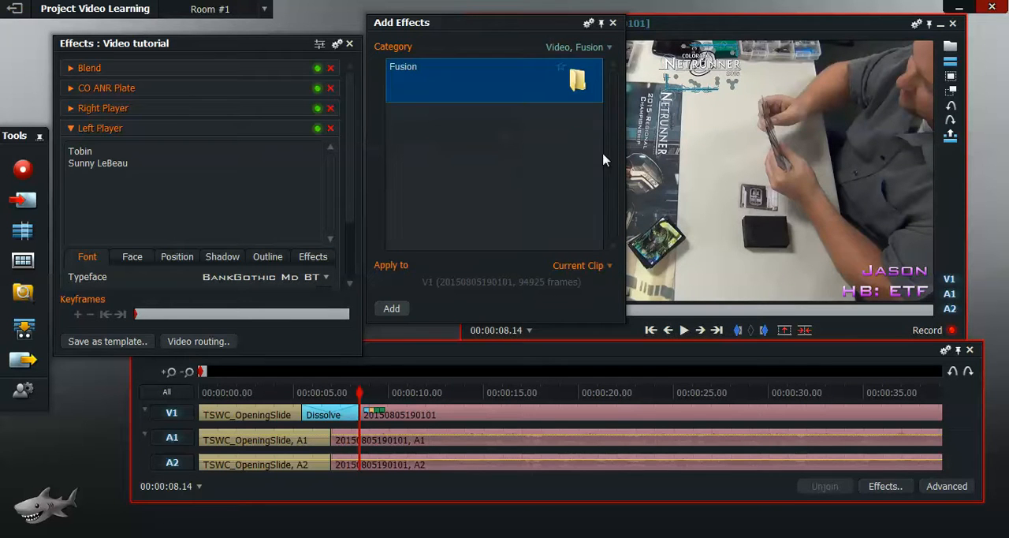
left_click(610, 49)
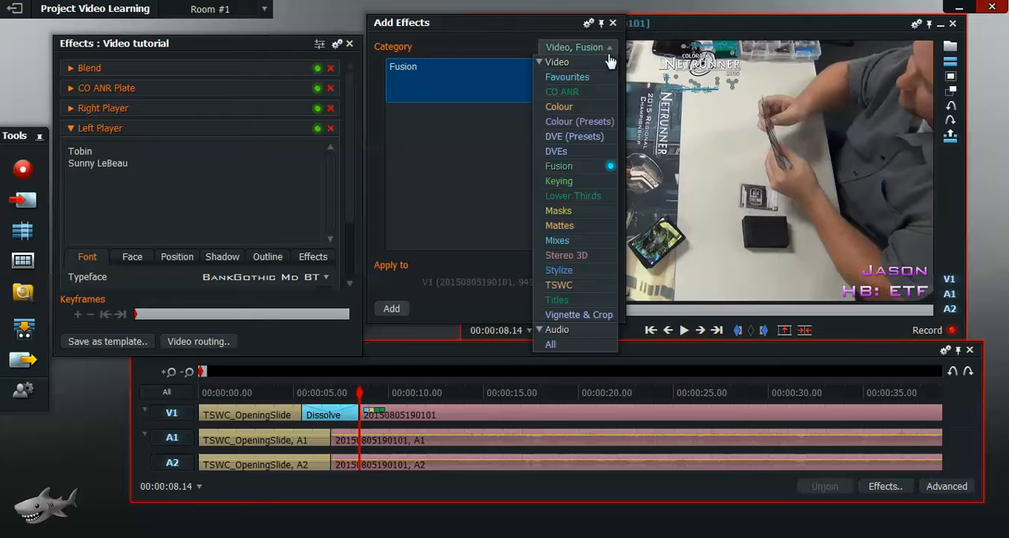
left_click(604, 107)
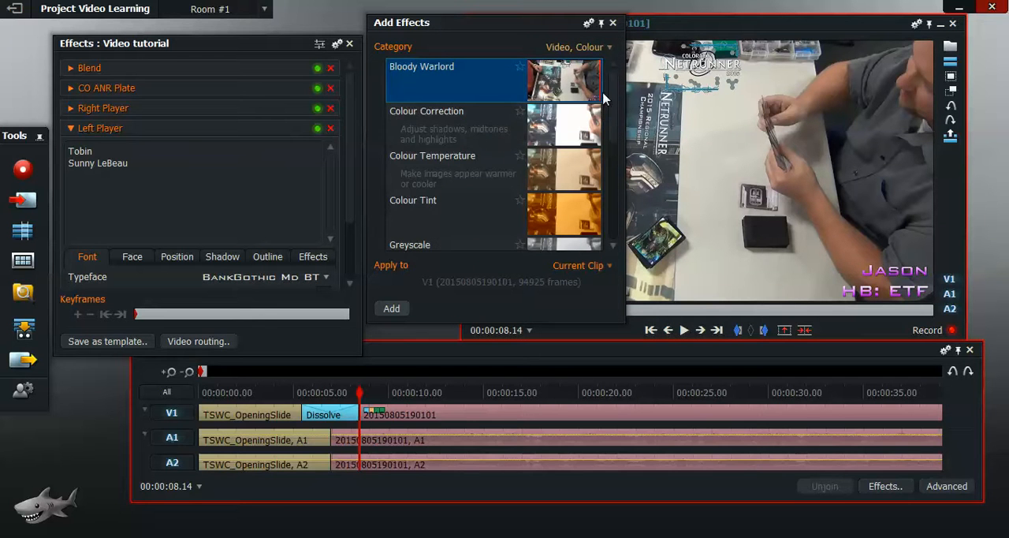
left_click_drag(612, 96, 621, 211)
left_click(609, 48)
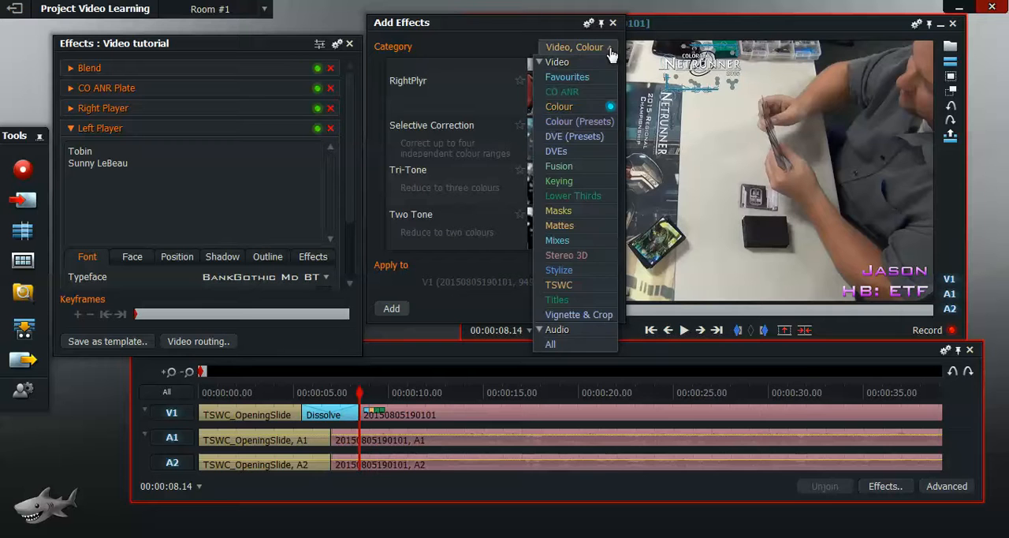
left_click(605, 137)
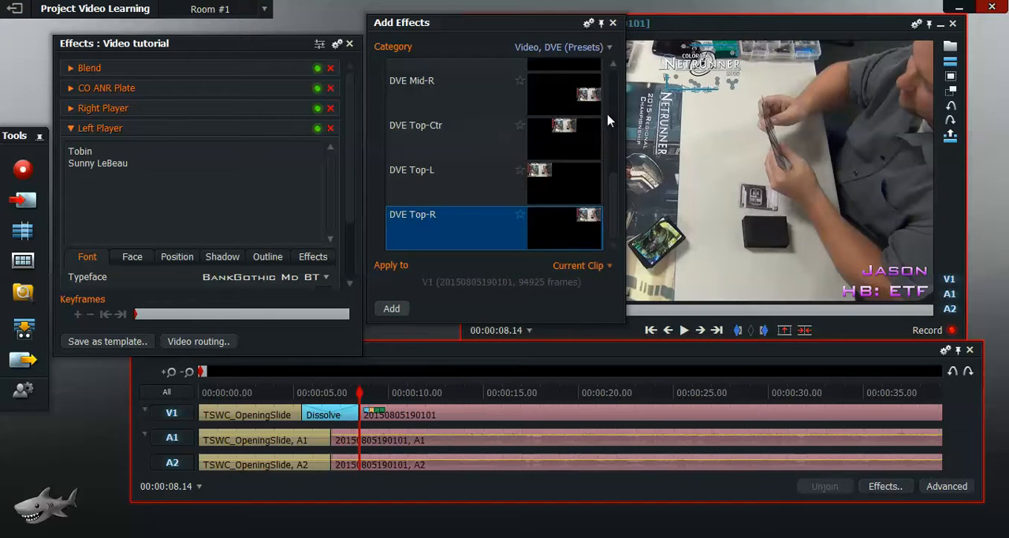
left_click_drag(615, 197, 612, 89)
left_click(609, 49)
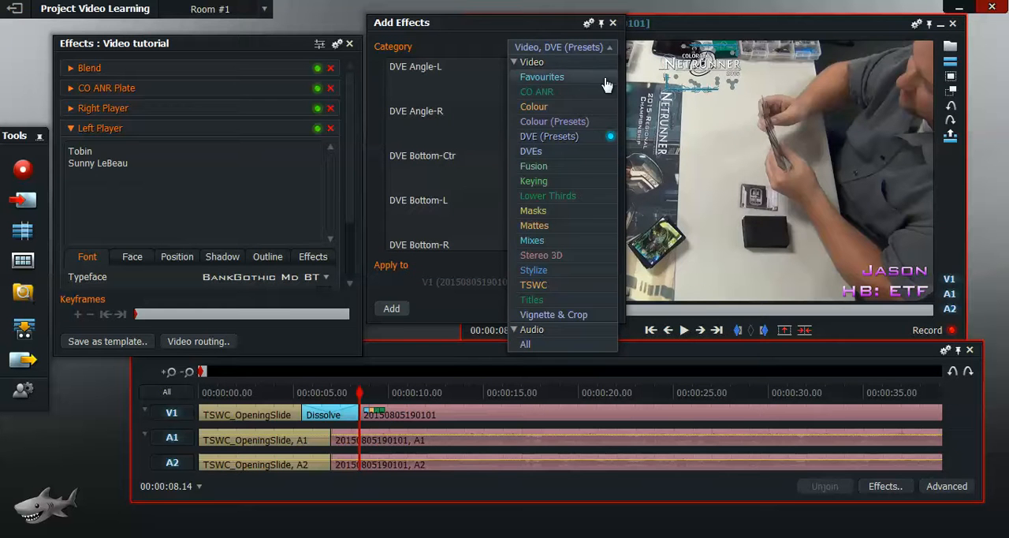
left_click(593, 183)
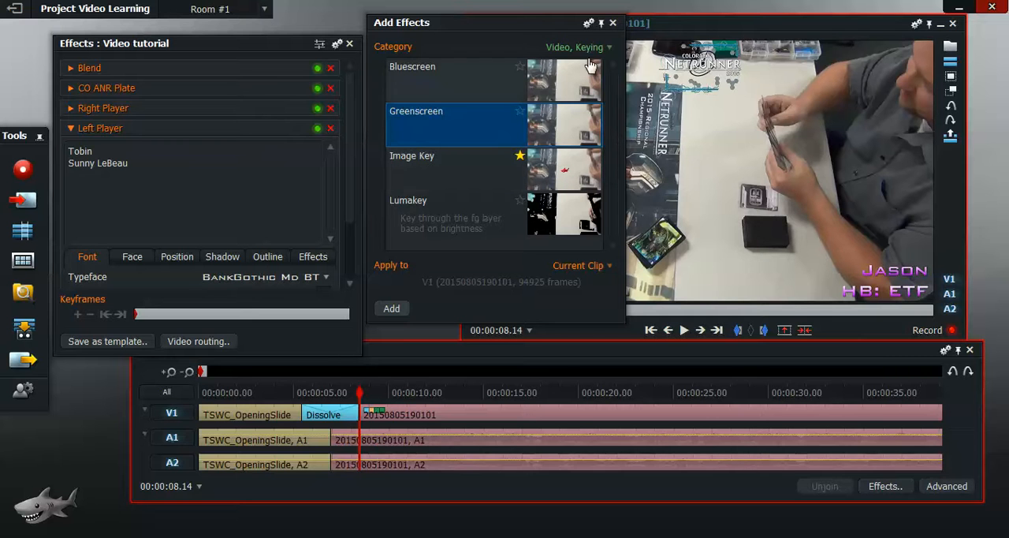
left_click(520, 155)
mouse_move(615, 179)
left_mouse_down()
mouse_move(603, 133)
mouse_move(613, 184)
left_mouse_up()
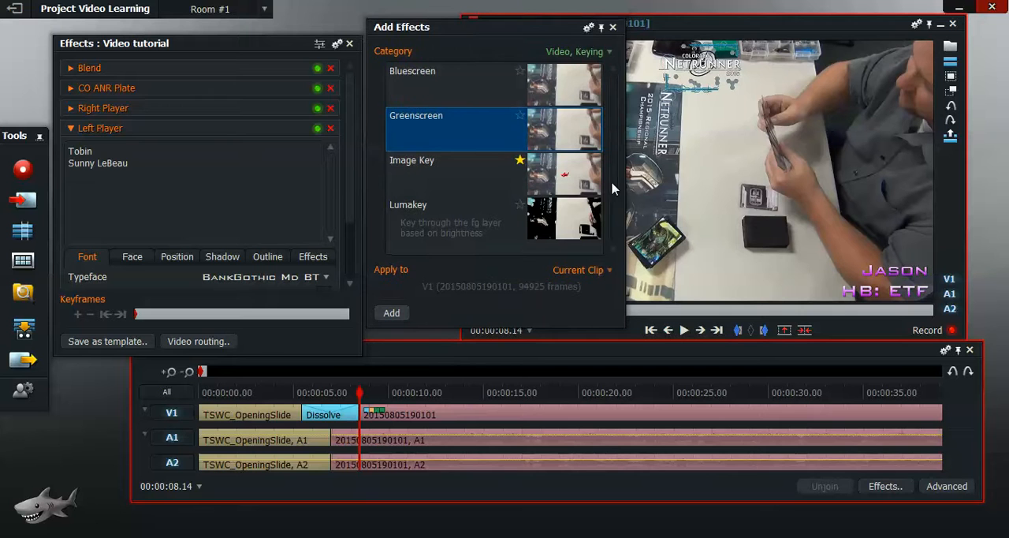
Step: Close the Add Effects browser and inspect the Blend effect's method and foreground opacity settings
left_click(613, 28)
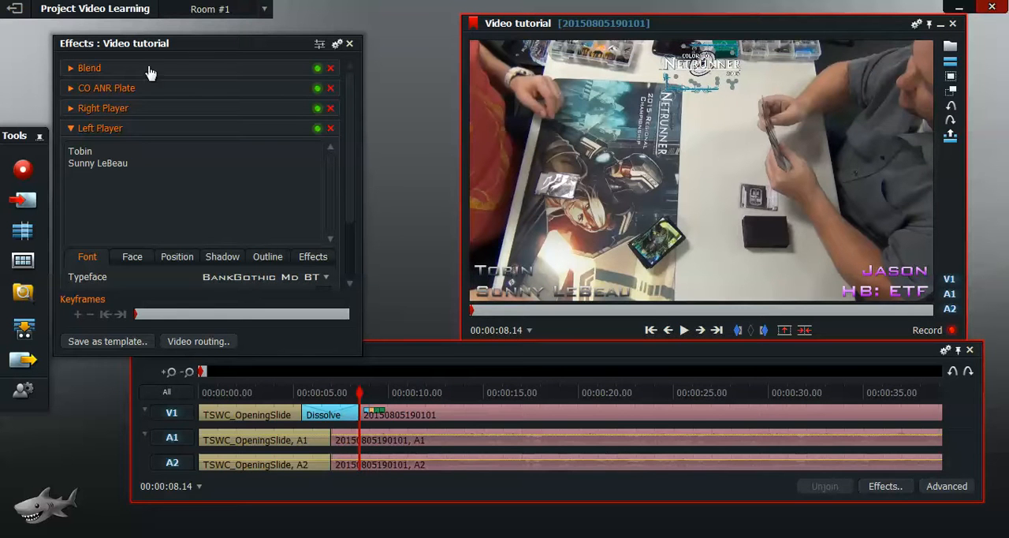
left_click(70, 69)
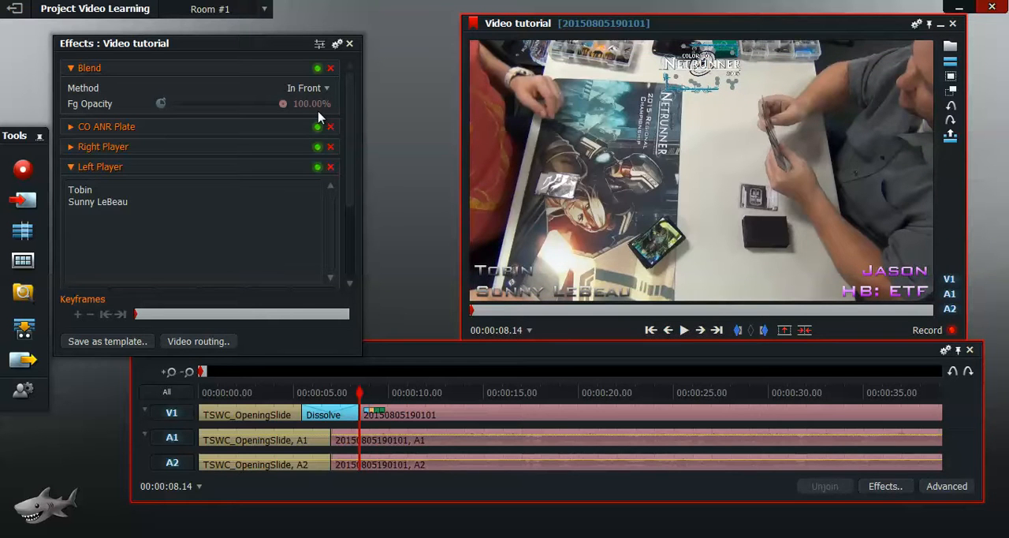
left_click(70, 71)
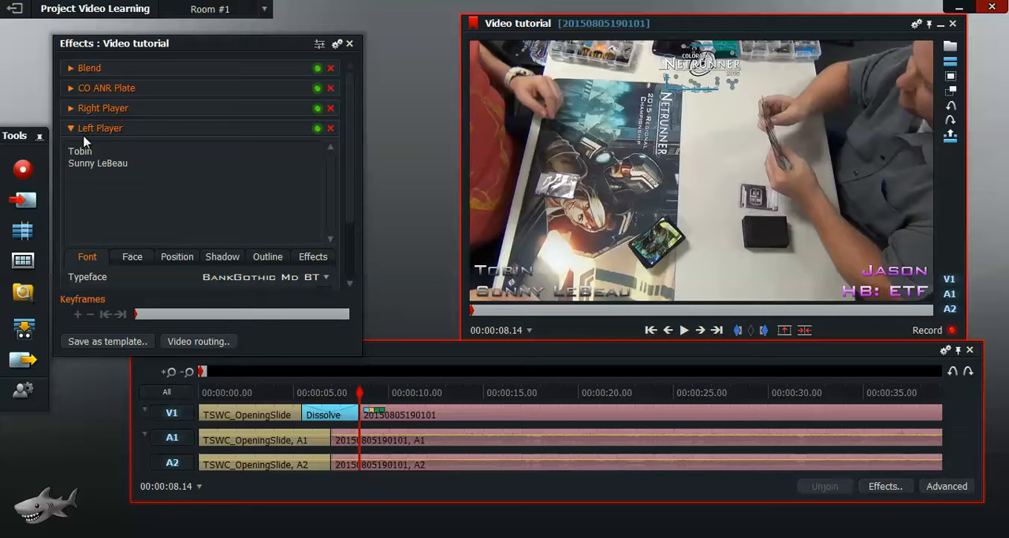
Step: Review the Left Player title's font options and its face gradient colours
left_click_drag(348, 149, 361, 124)
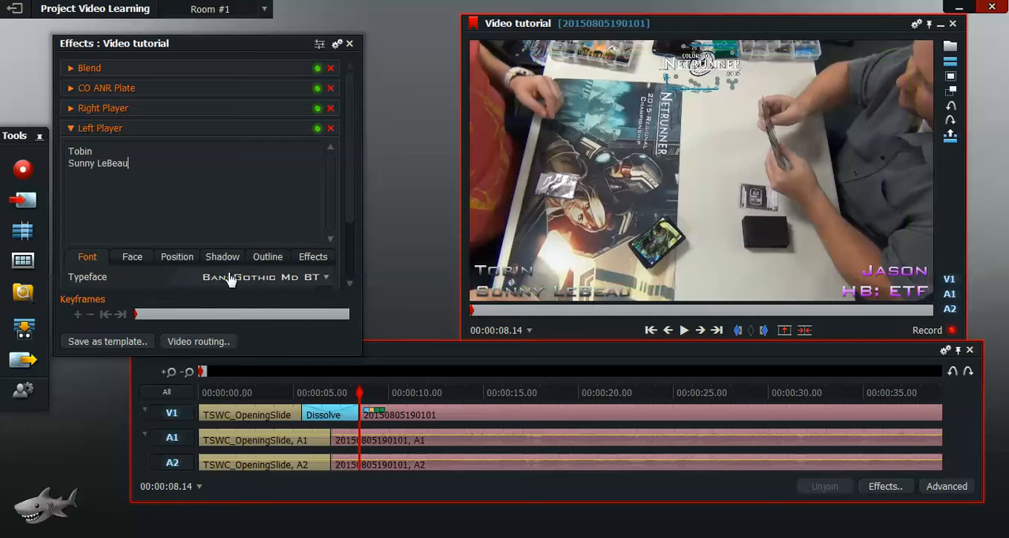
left_click_drag(353, 177, 352, 241)
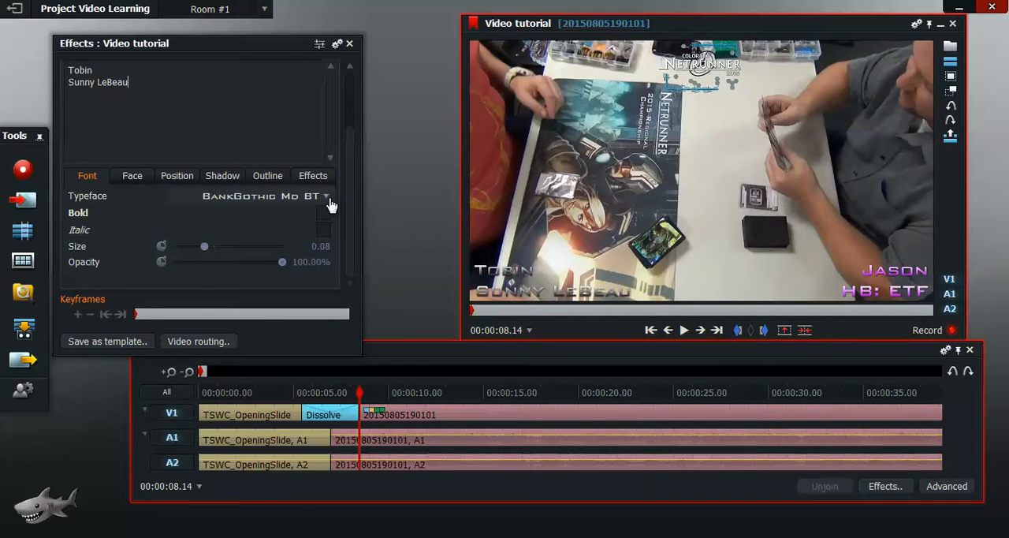
left_click(130, 177)
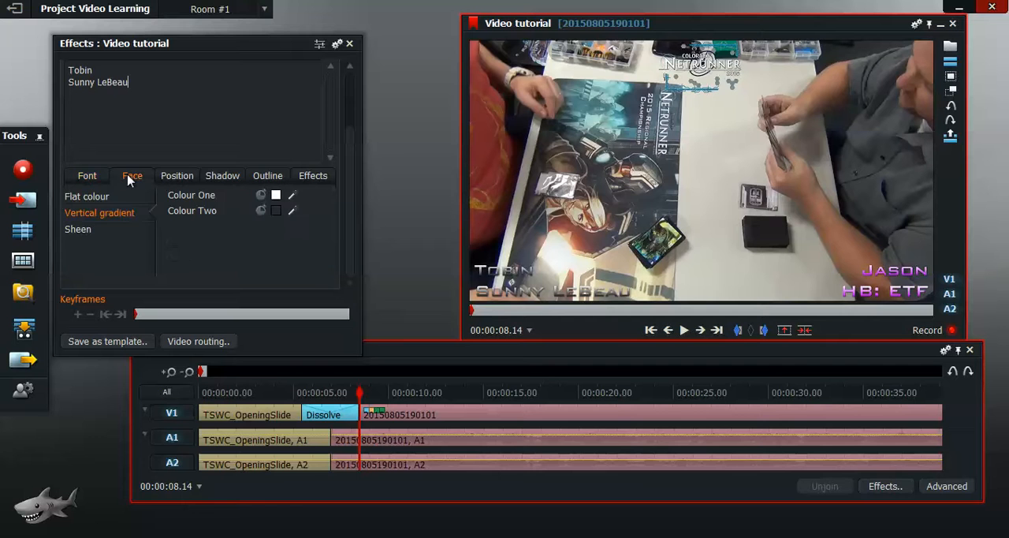
left_click(84, 175)
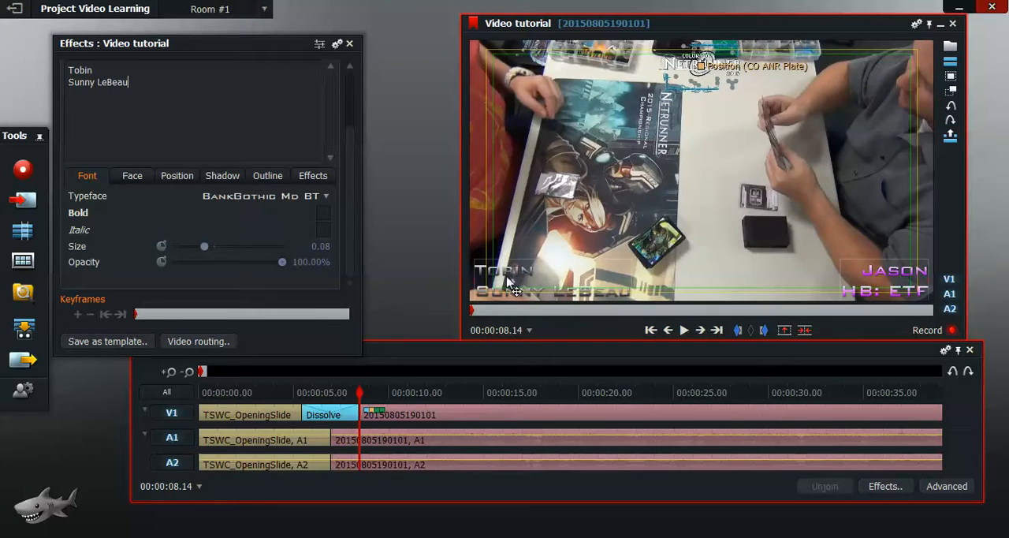
left_click(134, 178)
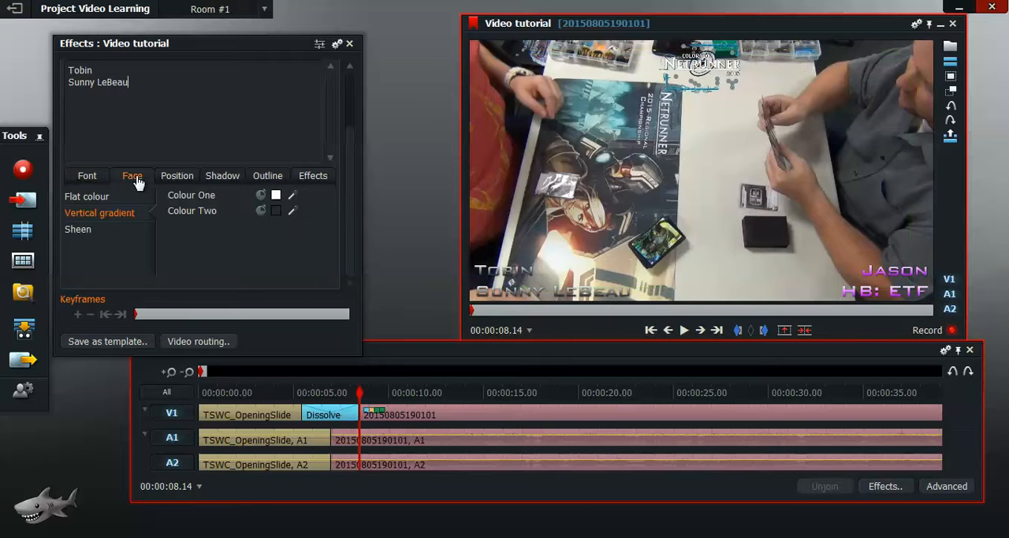
left_click(277, 197)
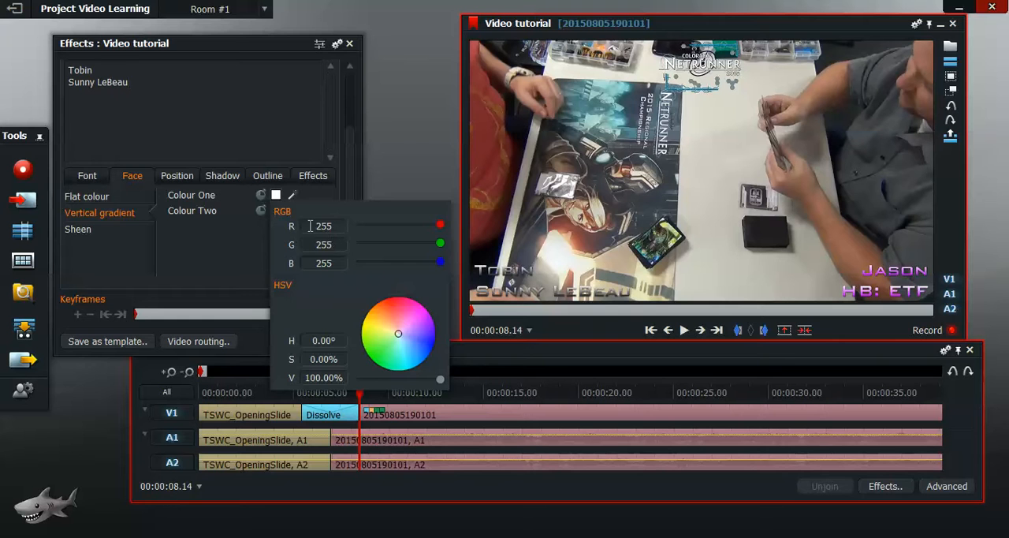
left_click(224, 257)
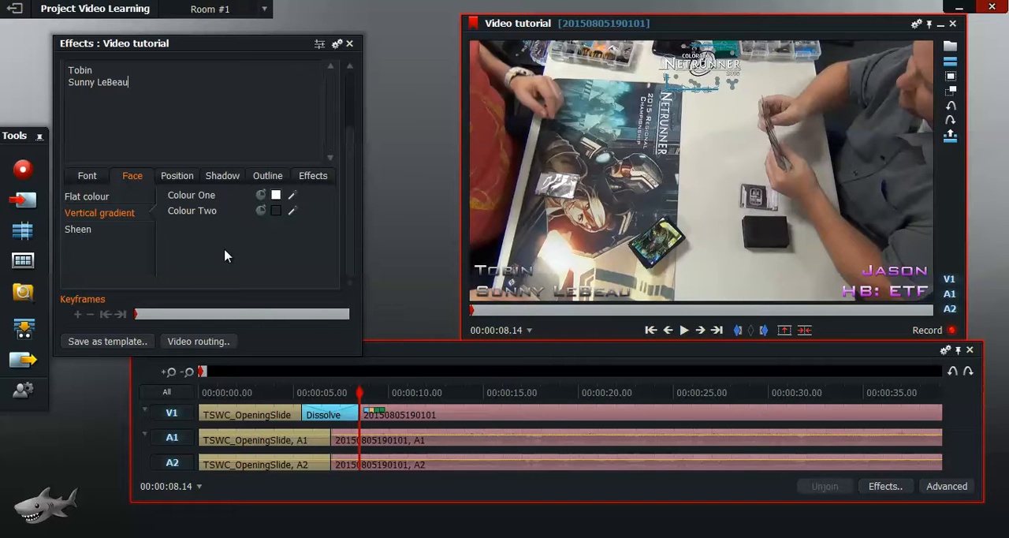
Step: Try the Sheen and Flat colour face styles on the Left Player title and restore Vertical gradient
left_click(187, 180)
left_click(139, 186)
left_click(85, 235)
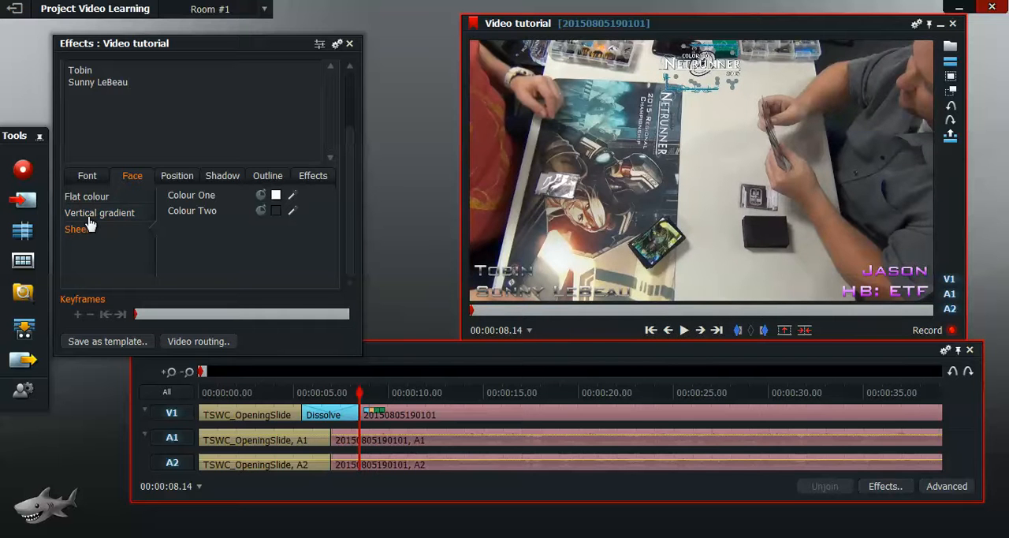
left_click(96, 213)
left_click(94, 198)
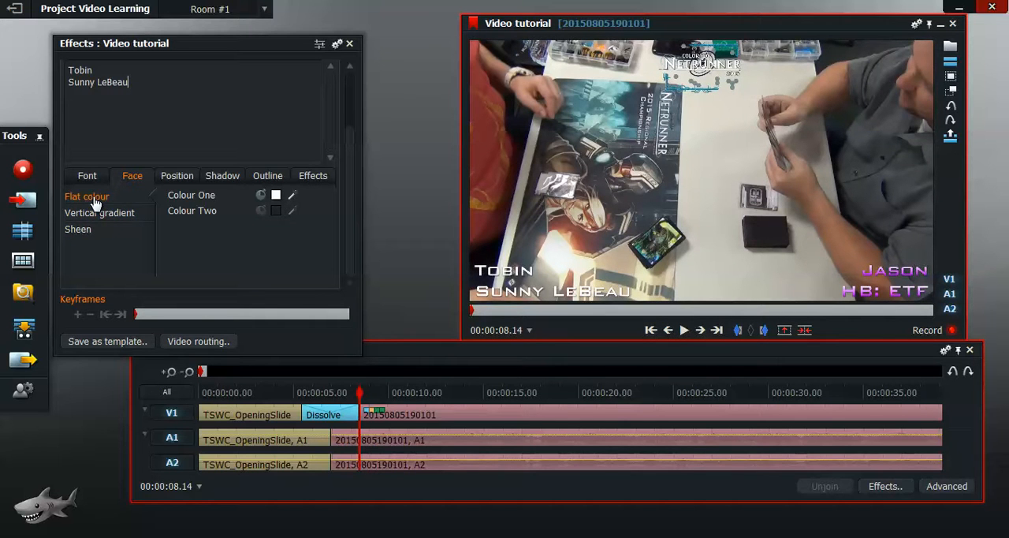
left_click(96, 214)
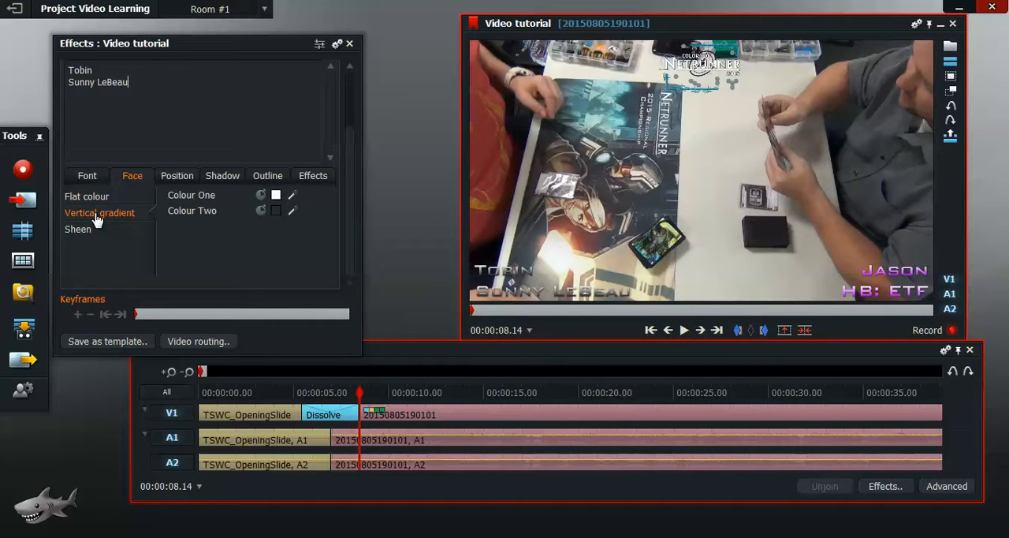
Step: Try a Y position of 9% for the Left Player title and set it back to 92%
left_click(191, 182)
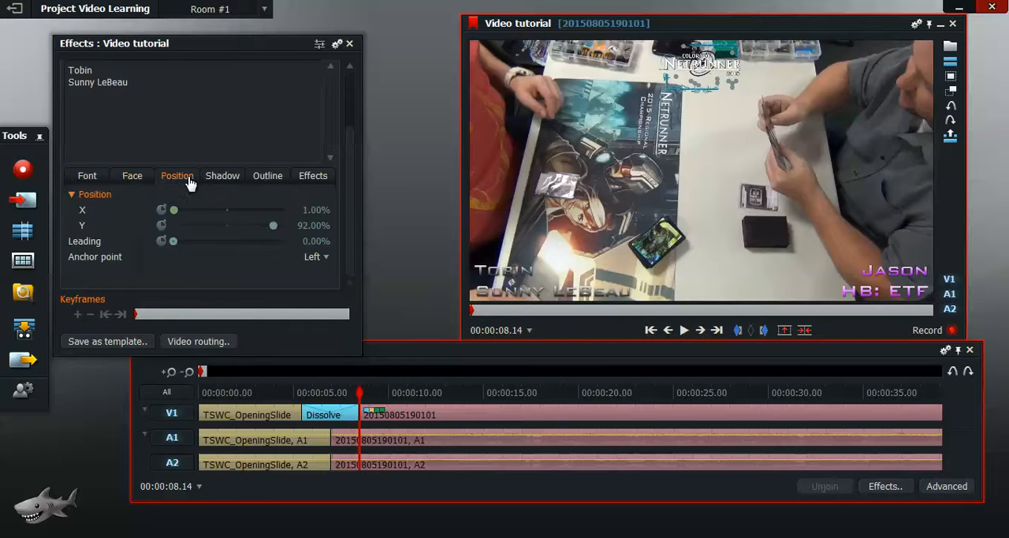
left_click_drag(273, 226, 339, 228)
type("9")
key("Return")
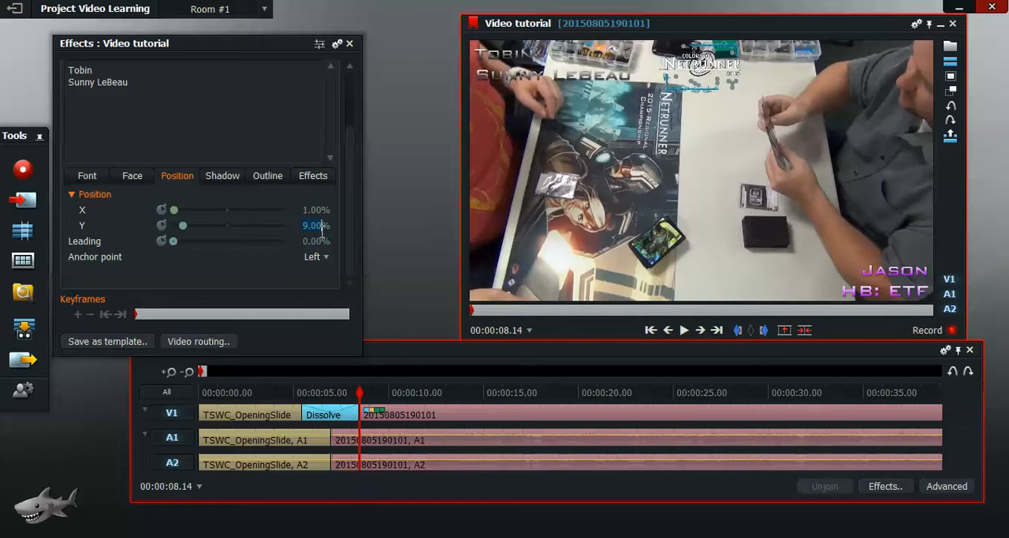
type("92")
key("Return")
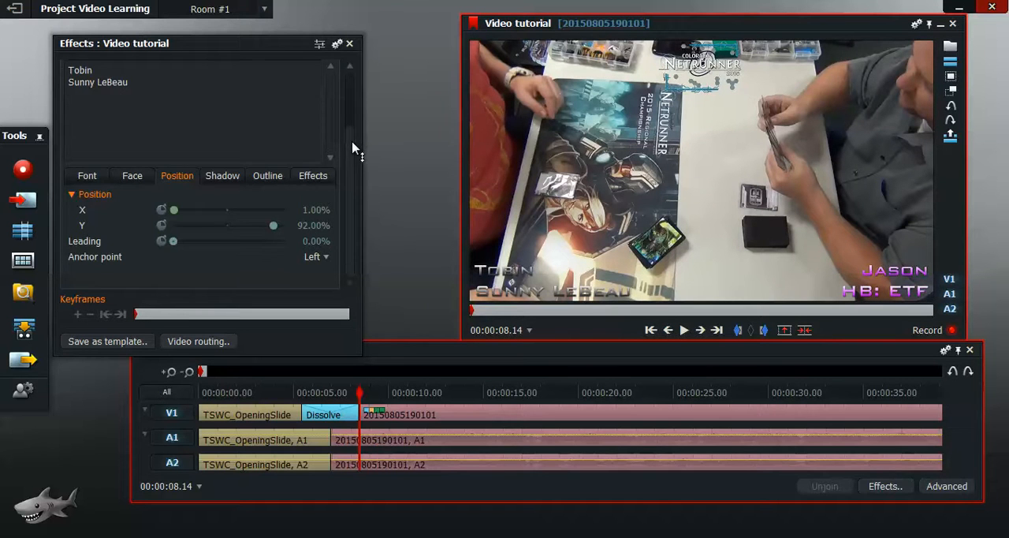
Step: Look through the Left Player title's shadow, outline and in/out effect settings
scroll(359, 96, "up", 2)
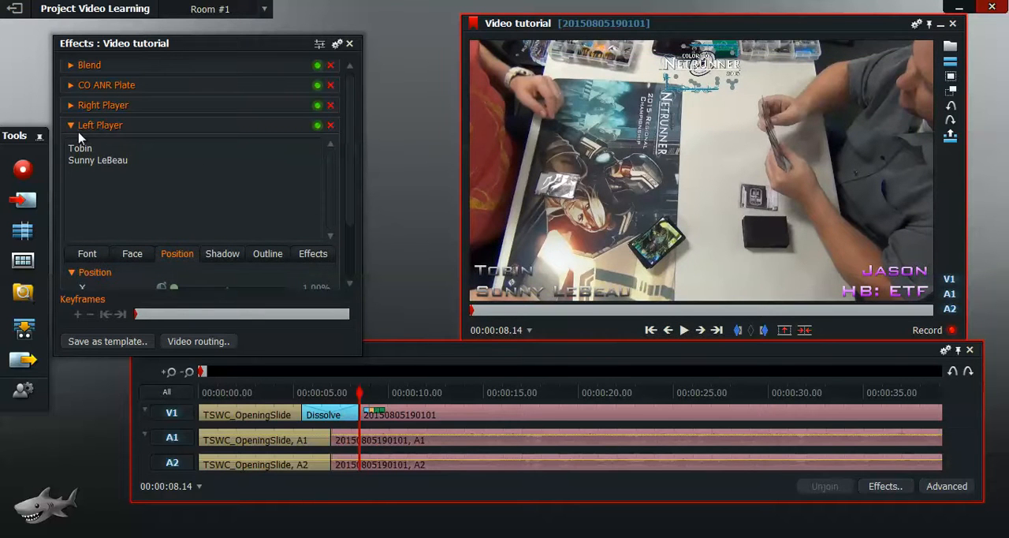
left_click(227, 255)
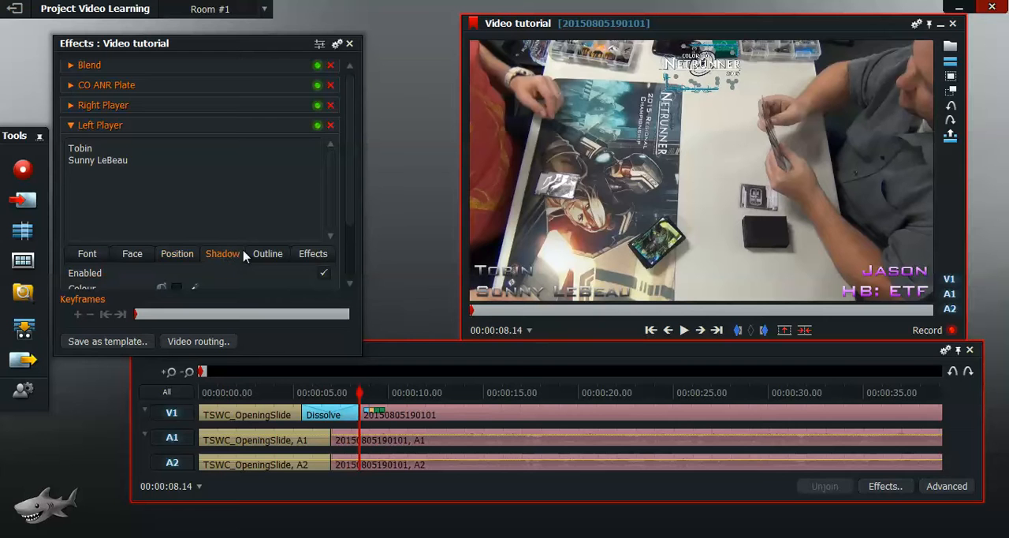
scroll(351, 236, "down", 2)
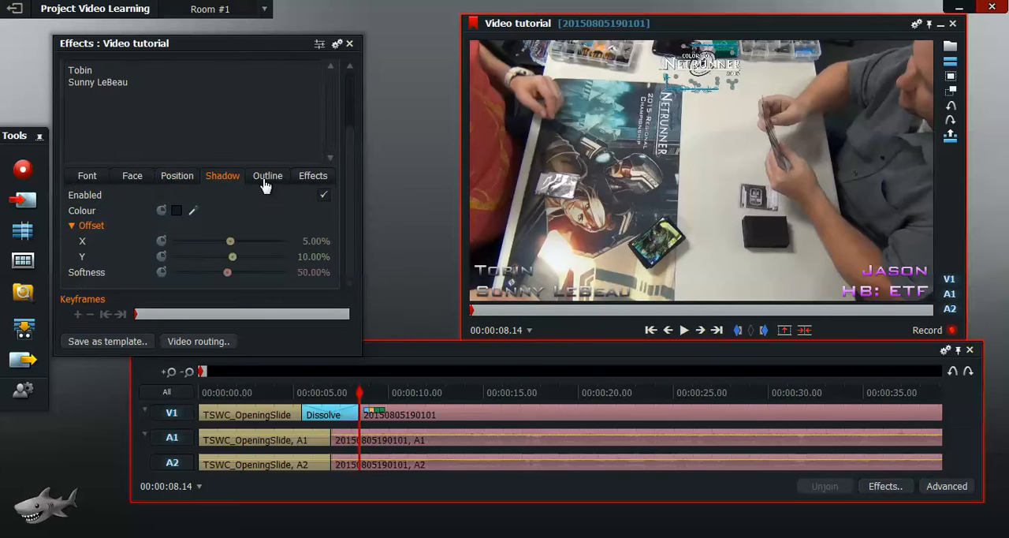
left_click(264, 183)
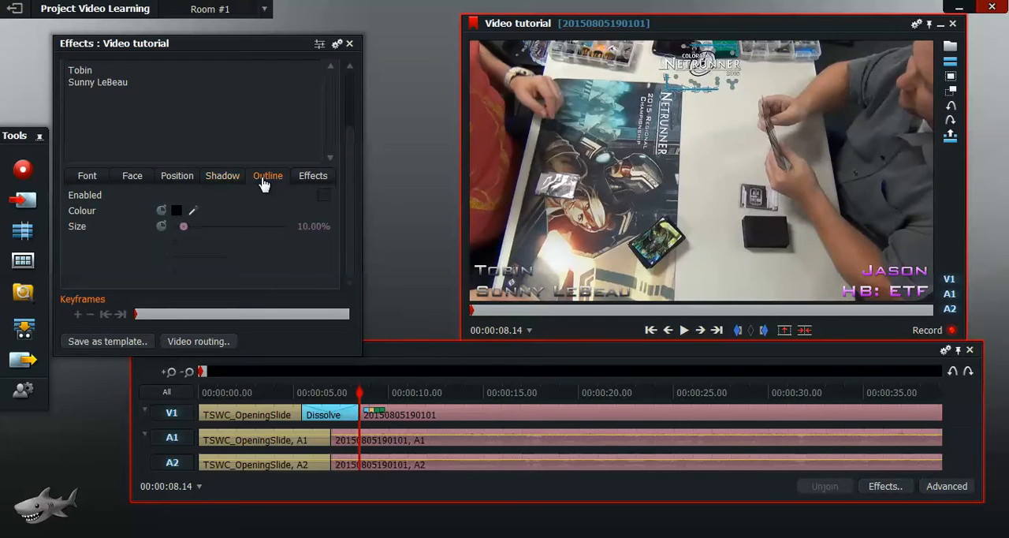
left_click(320, 184)
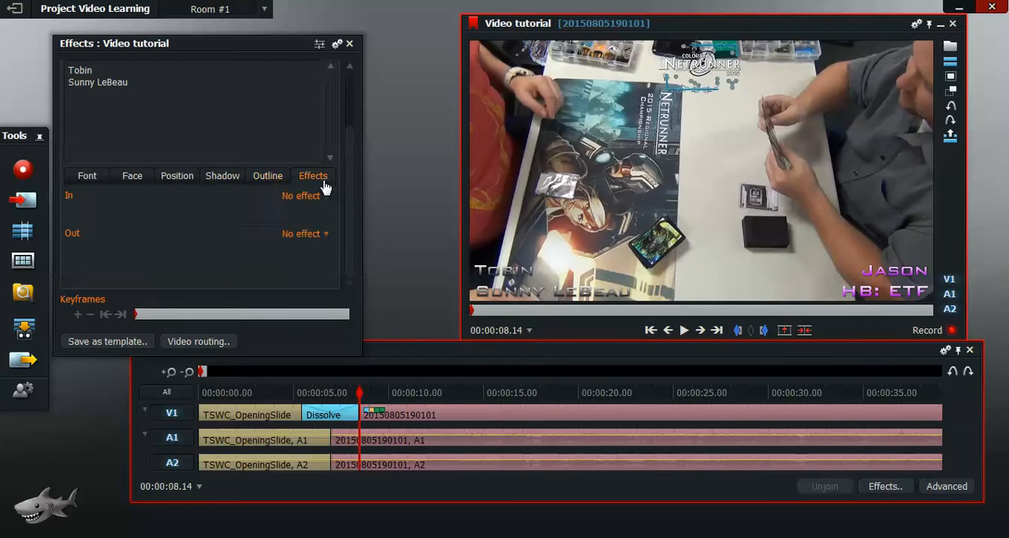
left_click(265, 184)
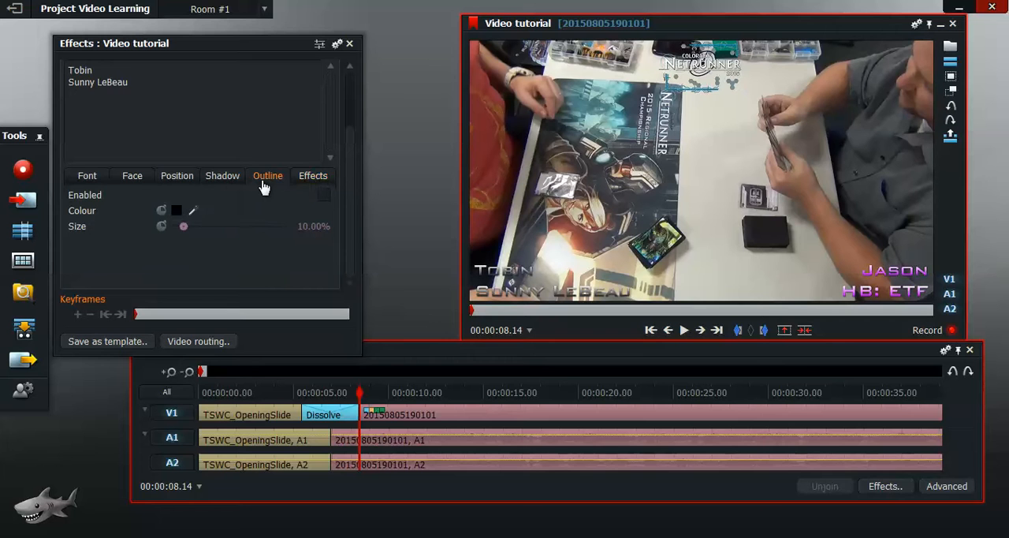
Step: Change the Left Player title's typeface to Coalition
left_click(82, 178)
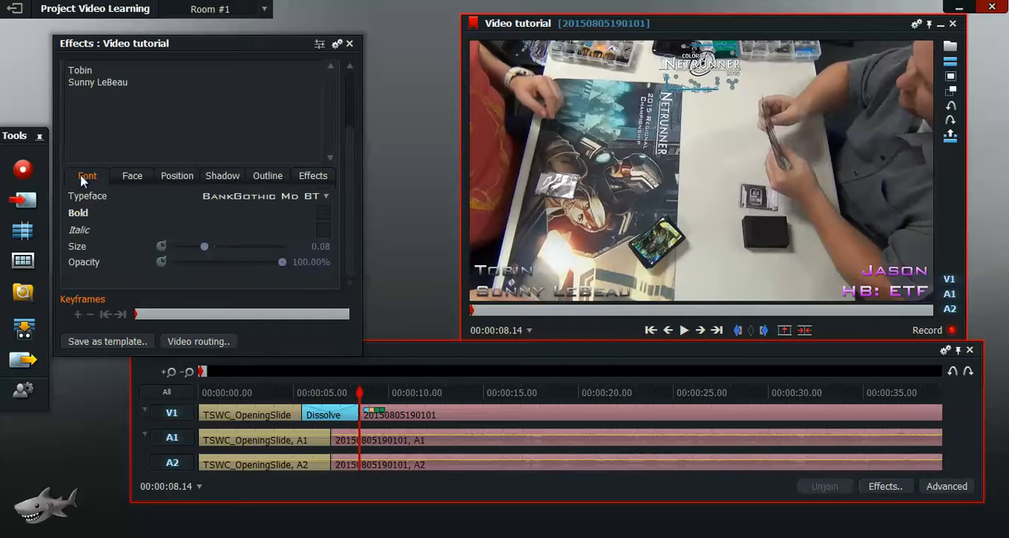
left_click(326, 197)
left_click_drag(326, 197, 333, 238)
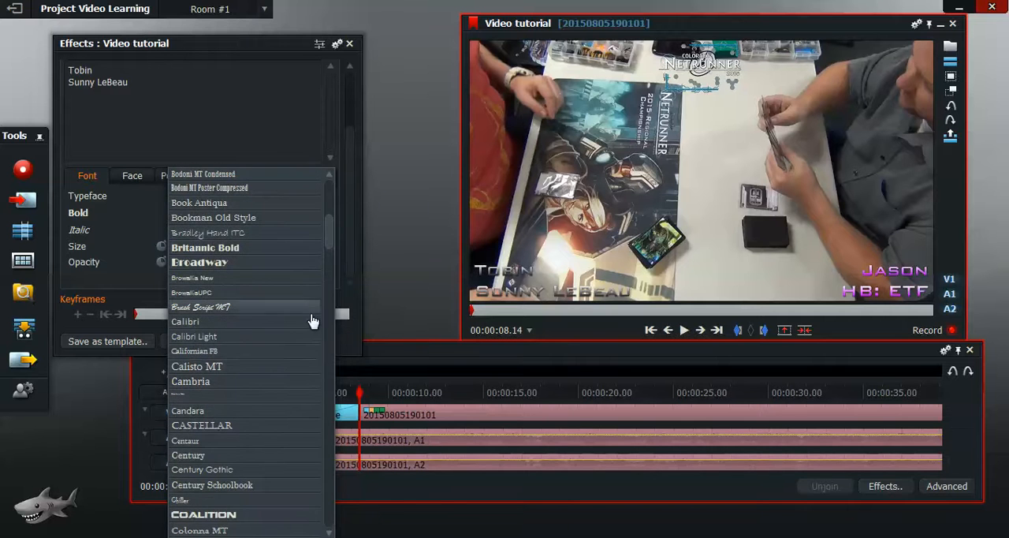
left_click(244, 514)
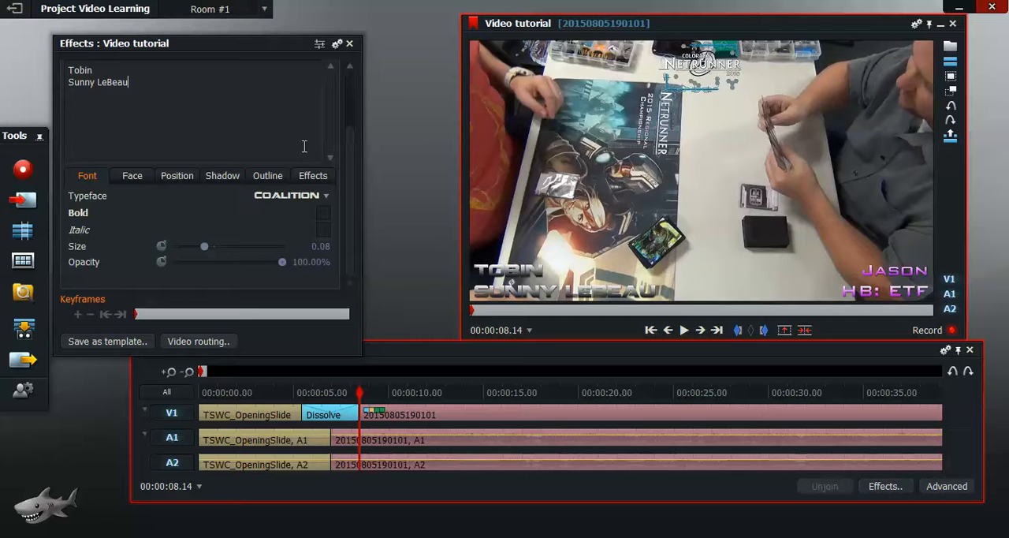
Step: Collapse the Left Player settings and review the Right Player title's font and face colour options
scroll(346, 165, "up", 3)
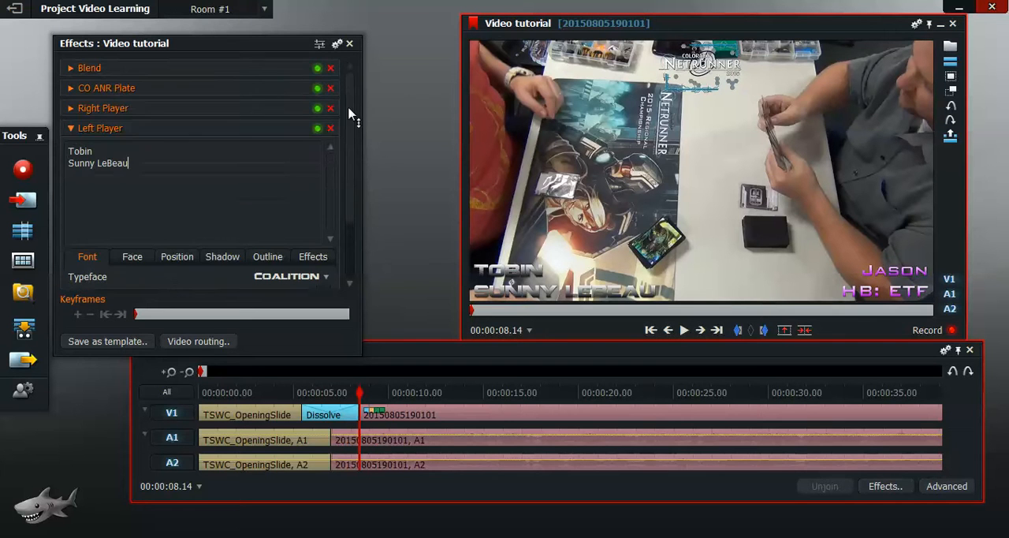
left_click(67, 128)
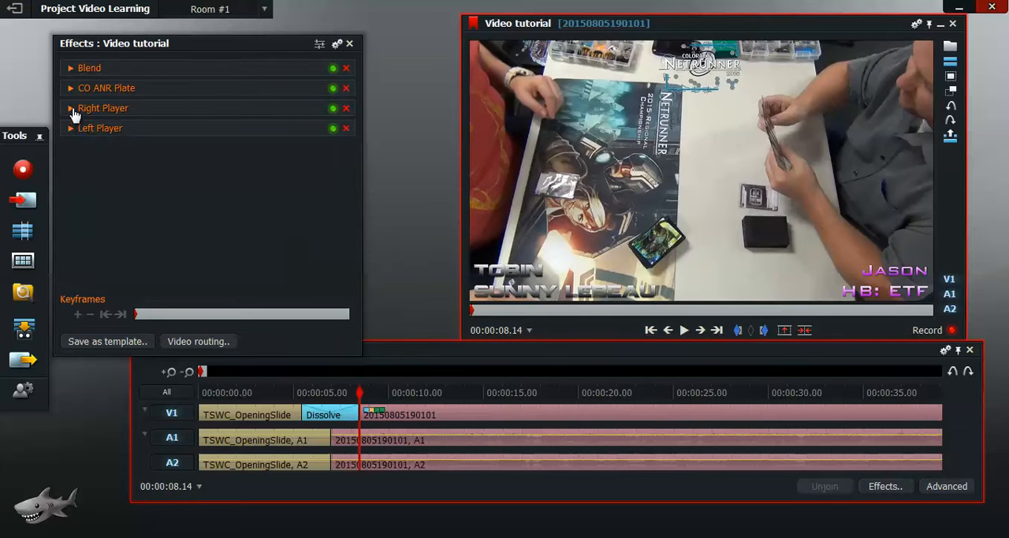
left_click(70, 108)
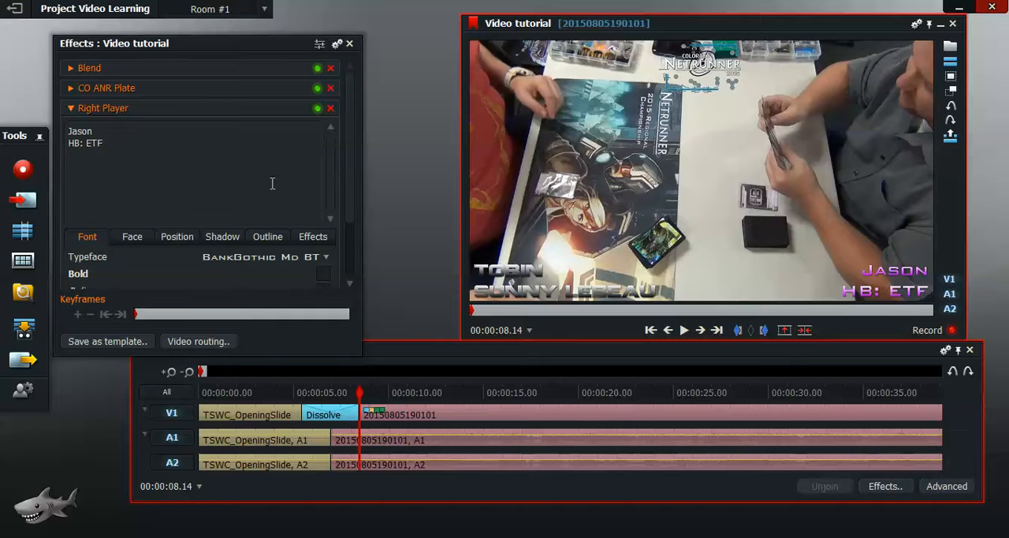
scroll(351, 173, "down", 3)
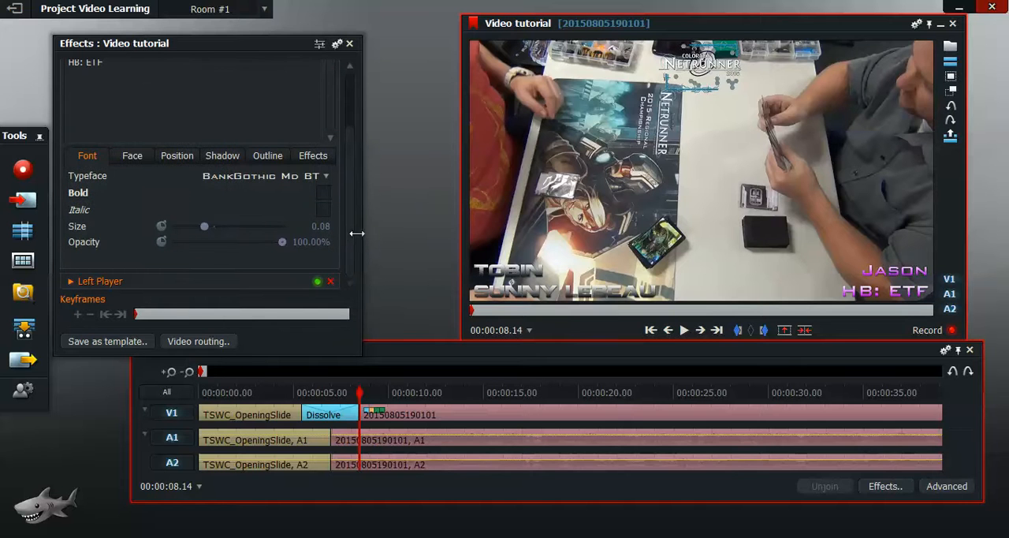
left_click(134, 159)
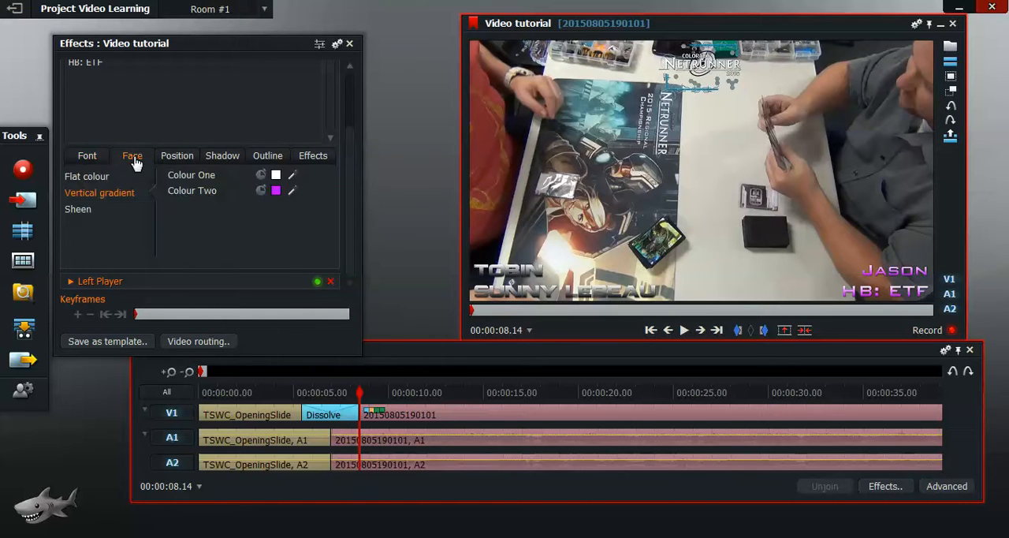
Step: Try an X position of 1% for the Right Player title and set it back to 99%
left_click(187, 161)
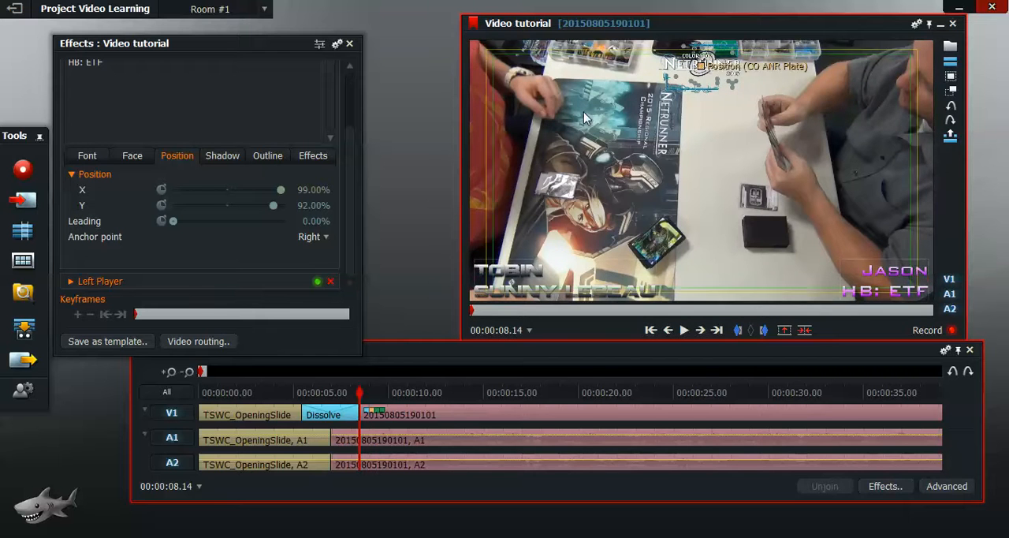
left_click_drag(297, 190, 323, 190)
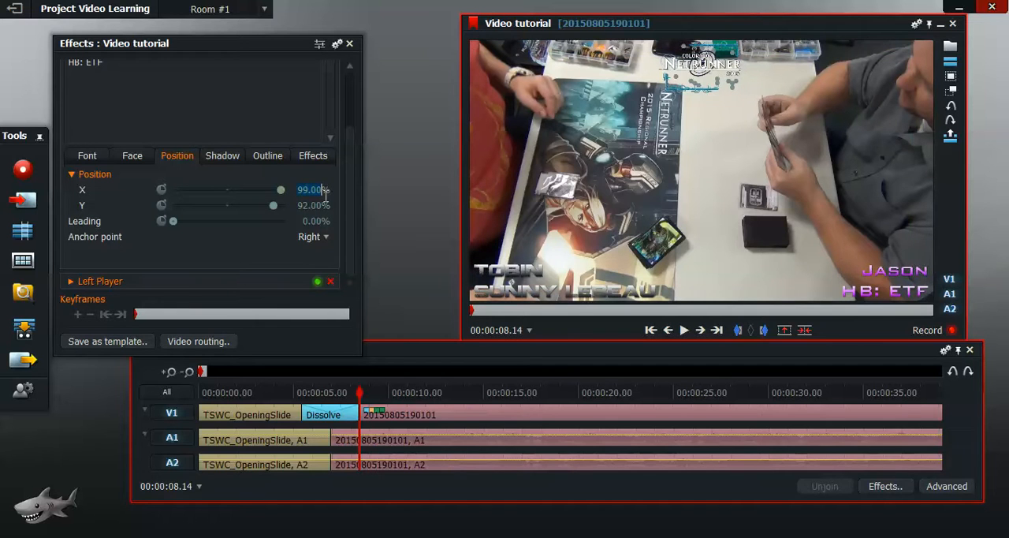
type("1")
key("Return")
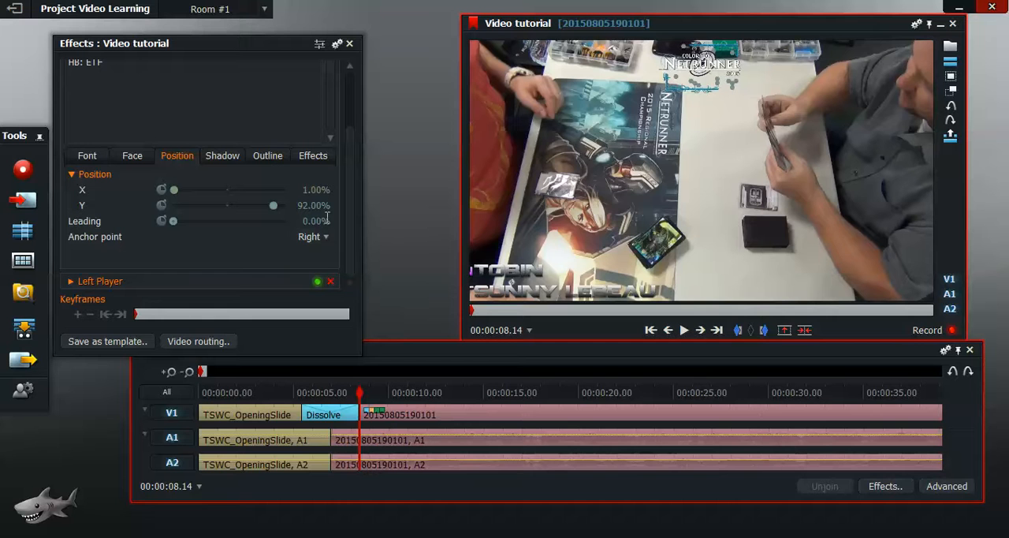
type("9")
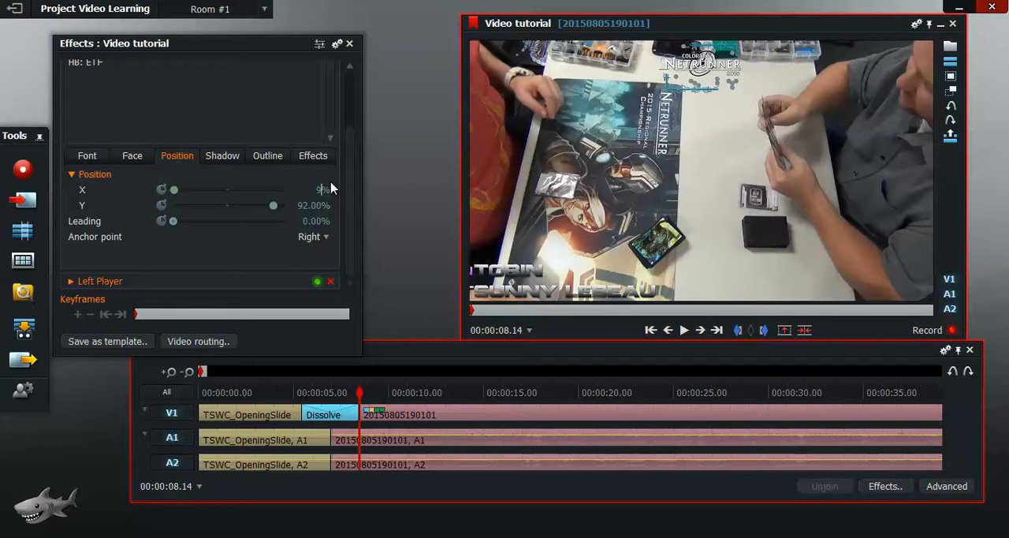
type("9")
key("Return")
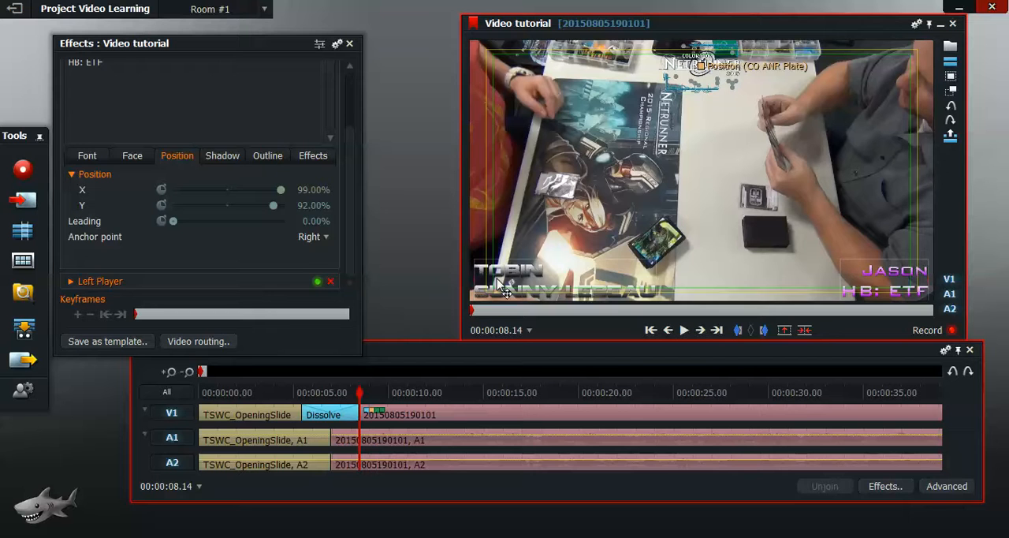
Step: Try filler text after "HB:" in the Right Player title and restore it to ETF
scroll(353, 266, "up", 3)
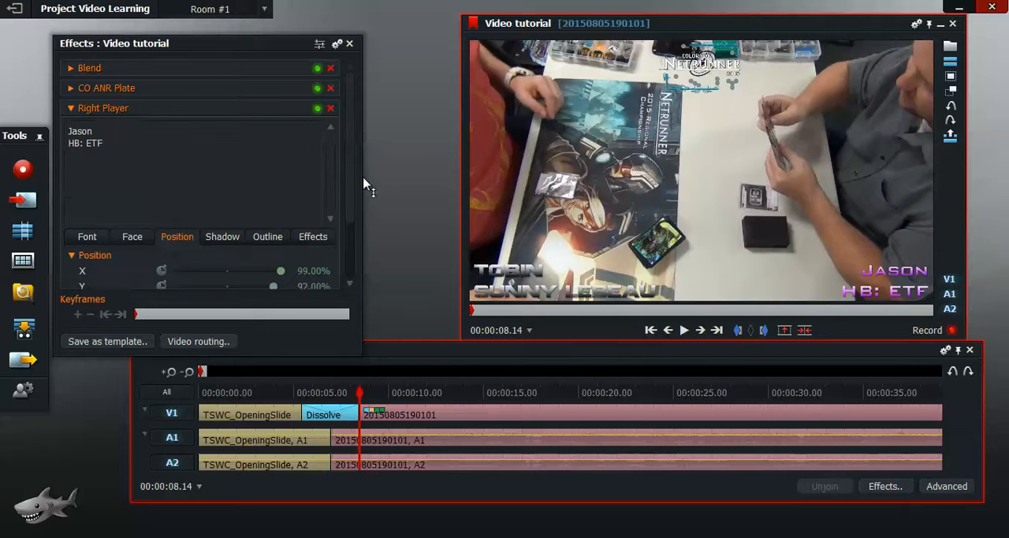
left_click_drag(104, 141, 87, 143)
type("asl")
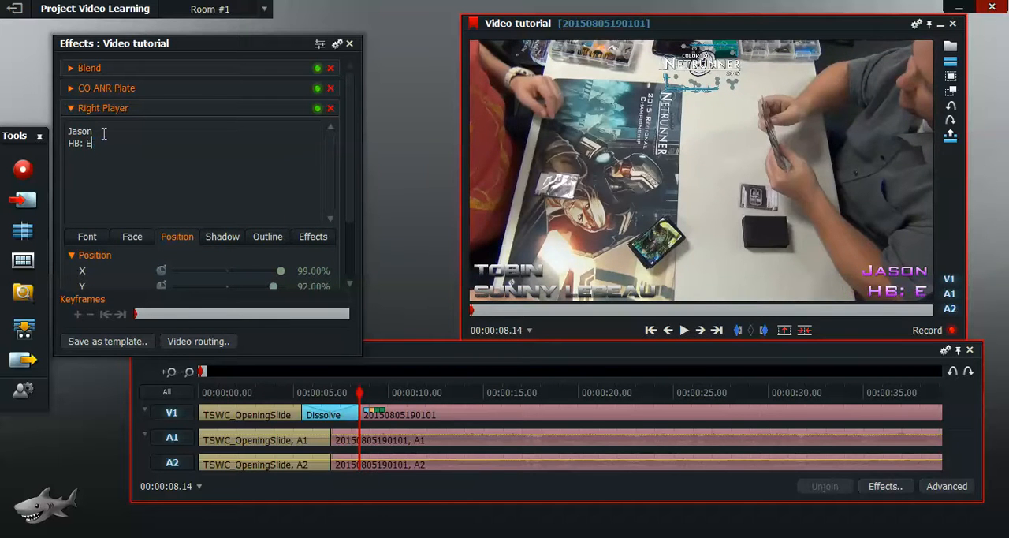
type("dkfjasldfj")
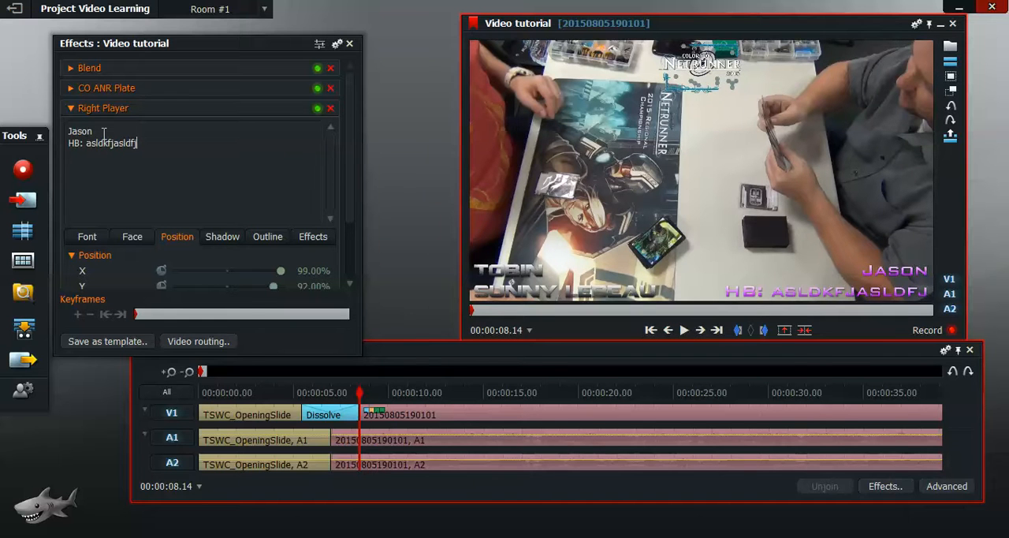
key("BackSpace")
key("BackSpace")
key("BackSpace")
key("BackSpace")
key("BackSpace")
key("BackSpace")
key("BackSpace")
key("BackSpace")
key("BackSpace")
key("BackSpace")
key("BackSpace")
key("BackSpace")
key("BackSpace")
type("ETF")
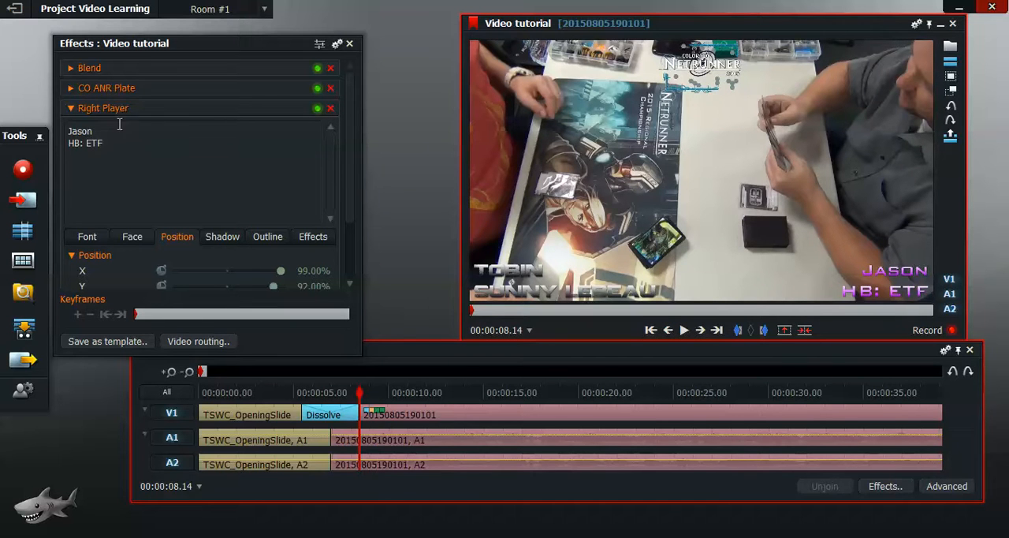
Step: Collapse the Right Player settings, expand CO ANR Plate and set its image's master scale to 0.33
left_click(71, 108)
left_click(72, 90)
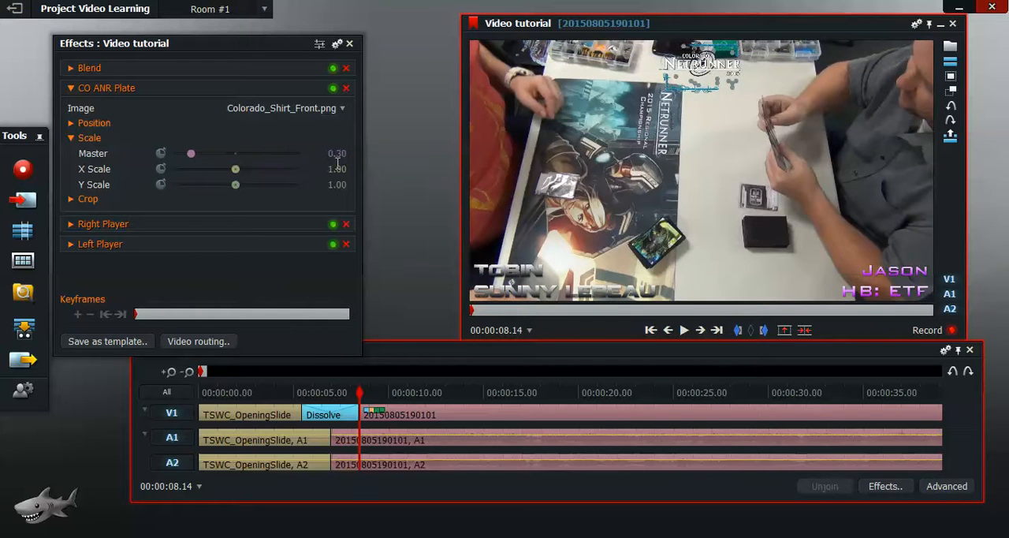
mouse_move(196, 157)
left_mouse_down()
mouse_move(209, 158)
mouse_move(194, 157)
left_mouse_up()
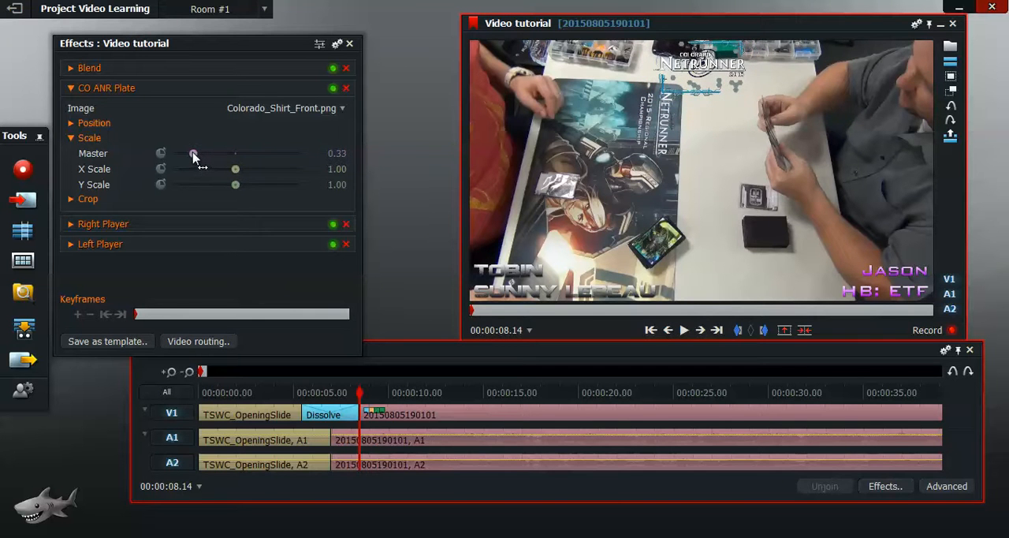
left_click(339, 112)
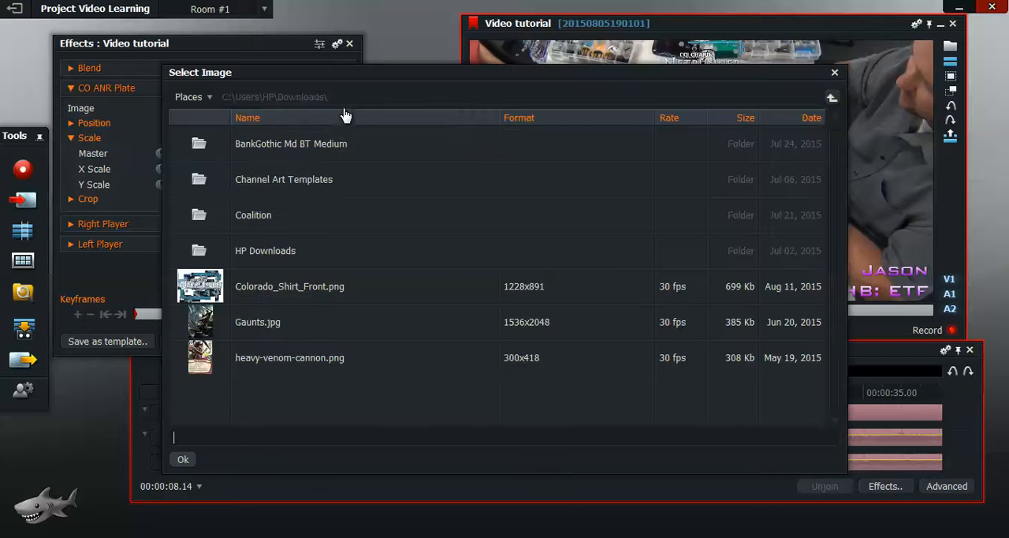
left_click(244, 323)
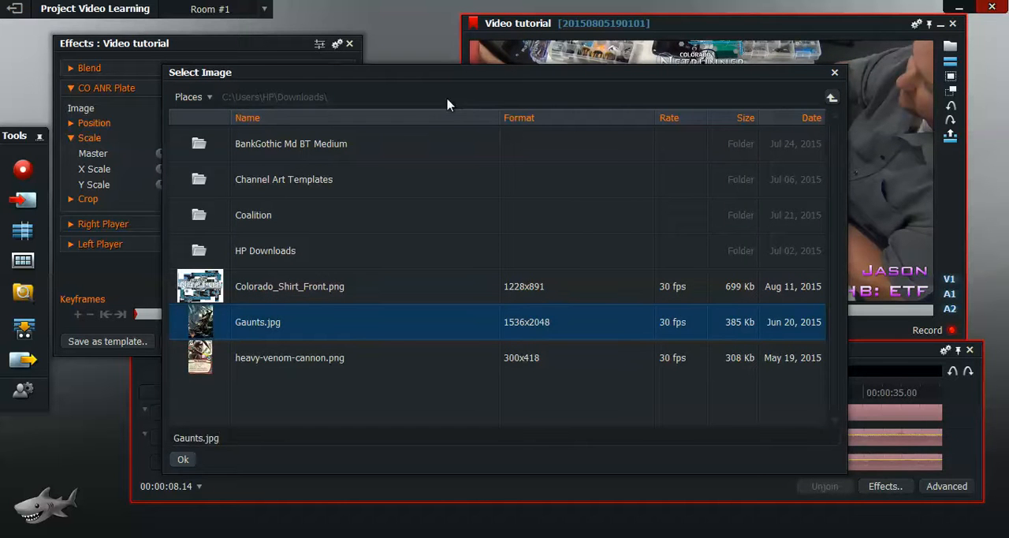
left_click(832, 74)
Step: Replace the CO ANR Plate image with BP.jpg from the Documents\ANR Videos folder
left_click(343, 118)
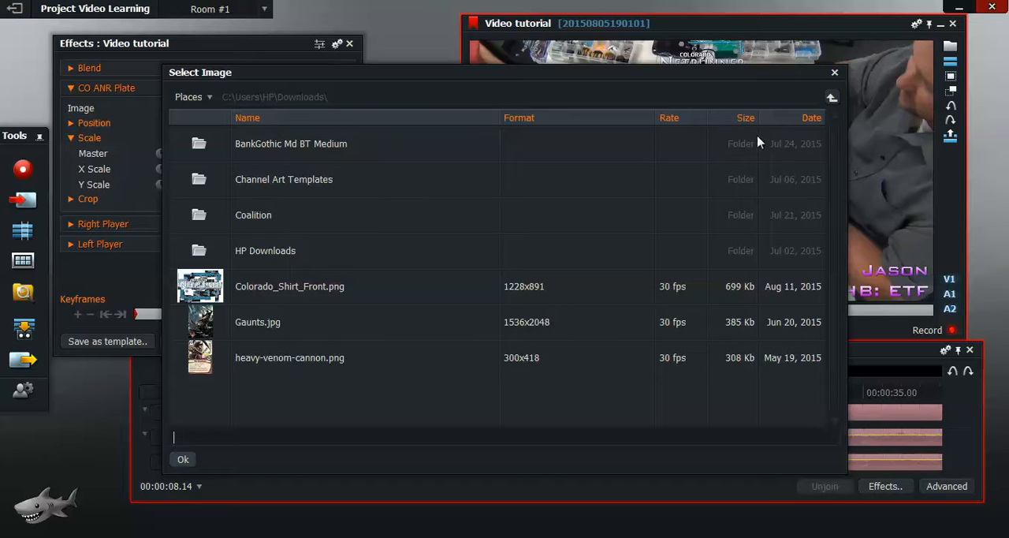
left_click(832, 97)
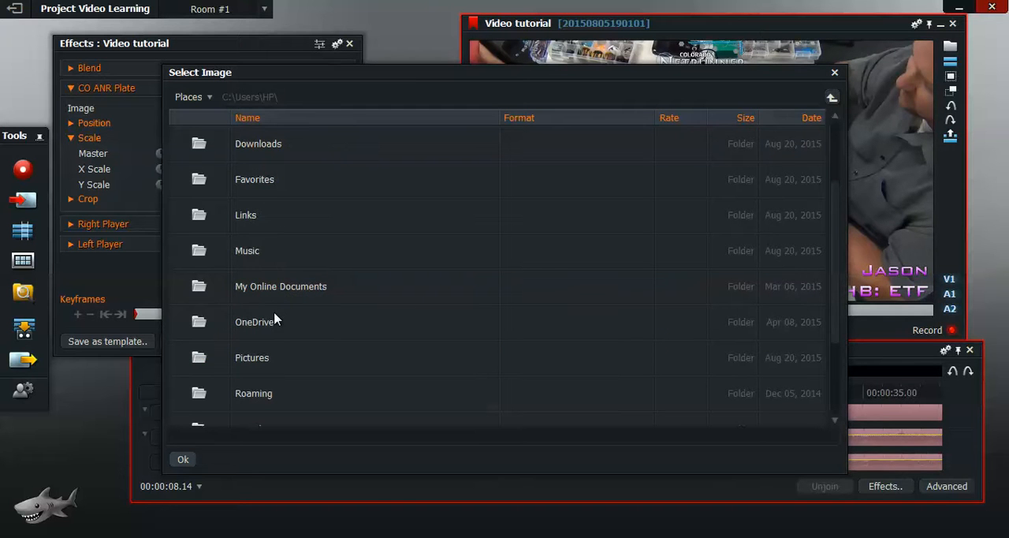
scroll(275, 319, "down", 2)
scroll(275, 318, "up", 3)
double_click(258, 215)
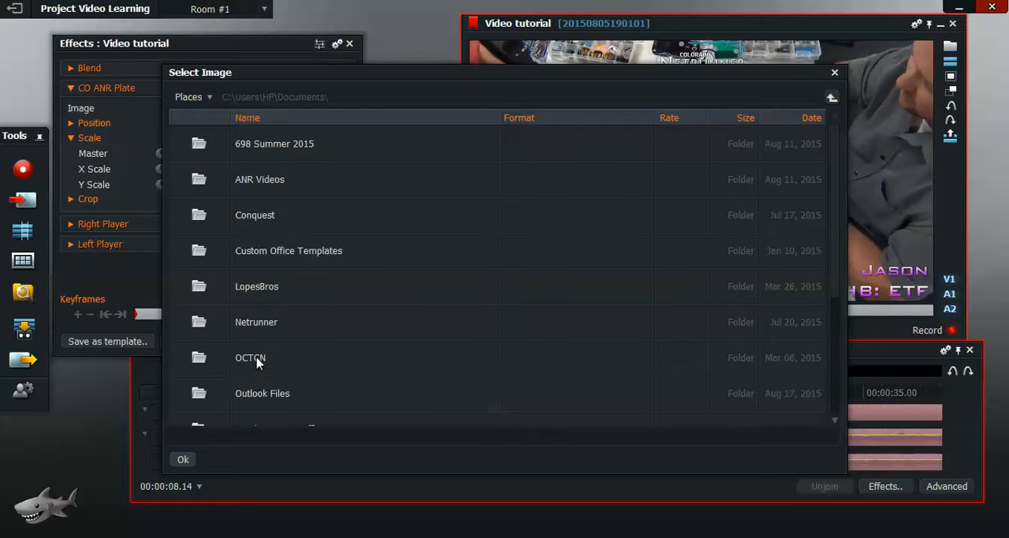
double_click(241, 181)
left_click(244, 291)
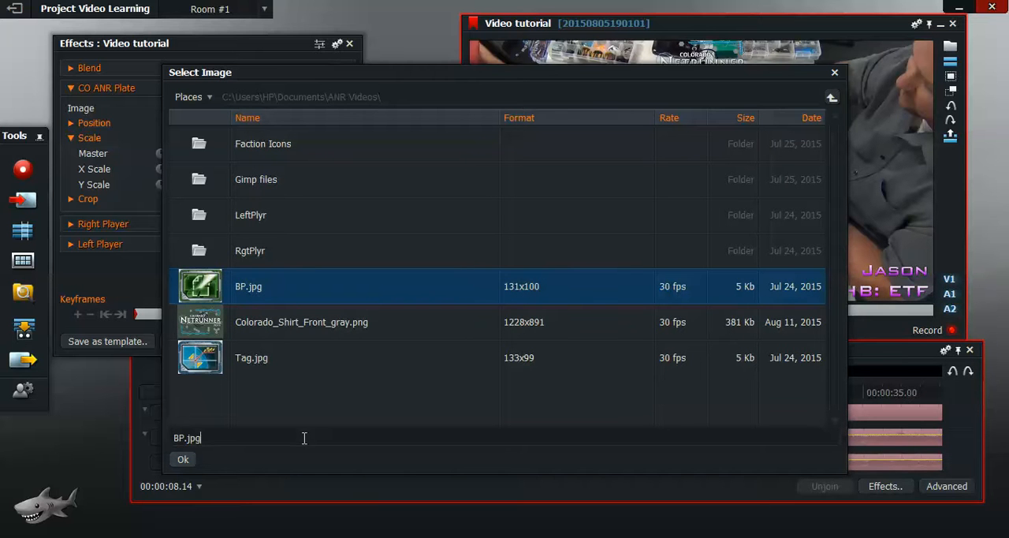
left_click(183, 460)
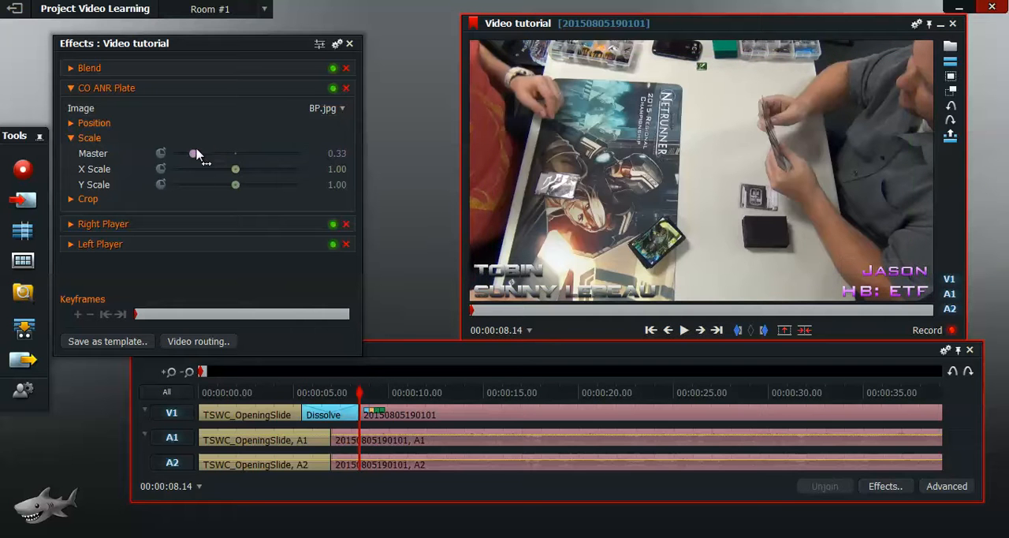
Step: Set the BP.jpg overlay's master scale to 1.00 and its position to X 0.09, Y 0.94
left_click_drag(195, 154, 236, 183)
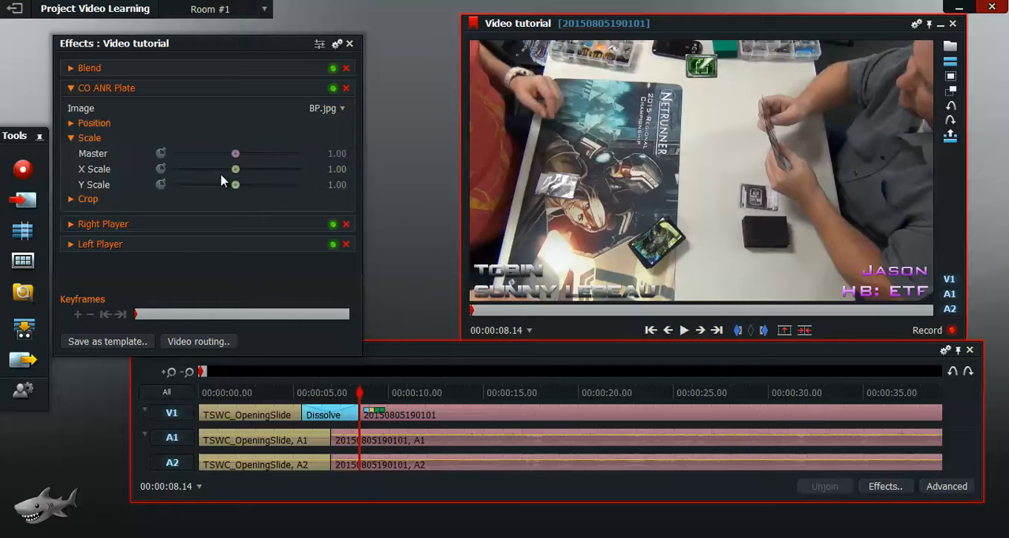
left_click(72, 138)
left_click(72, 126)
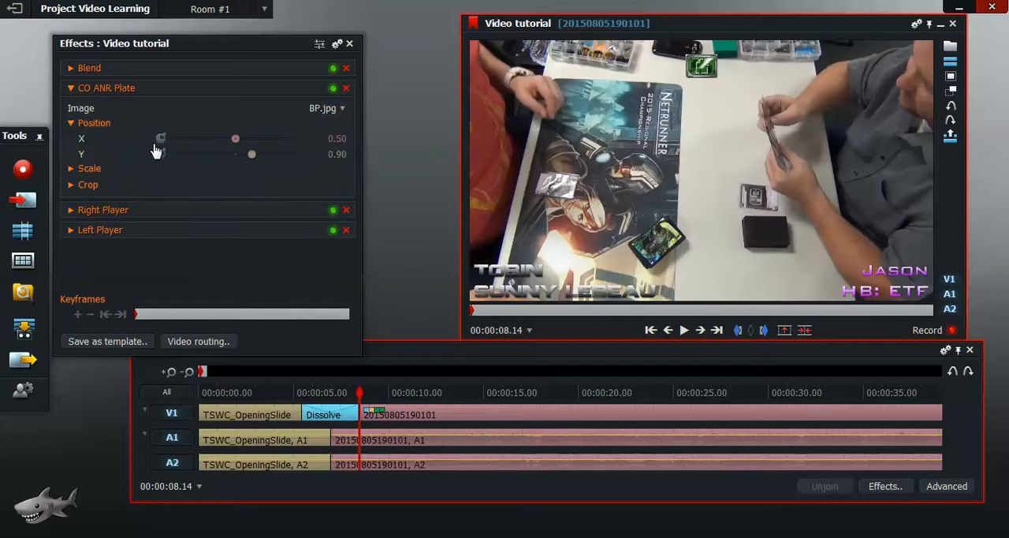
left_click_drag(253, 156, 220, 141)
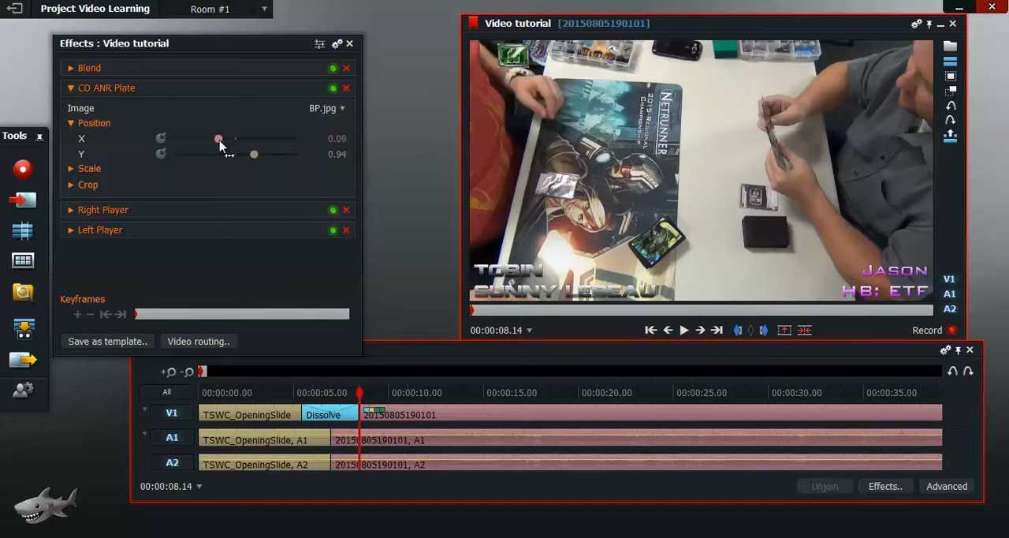
Step: Replace the CO ANR Plate image with 3AP.png from the RgtPlyr folder
left_click(343, 110)
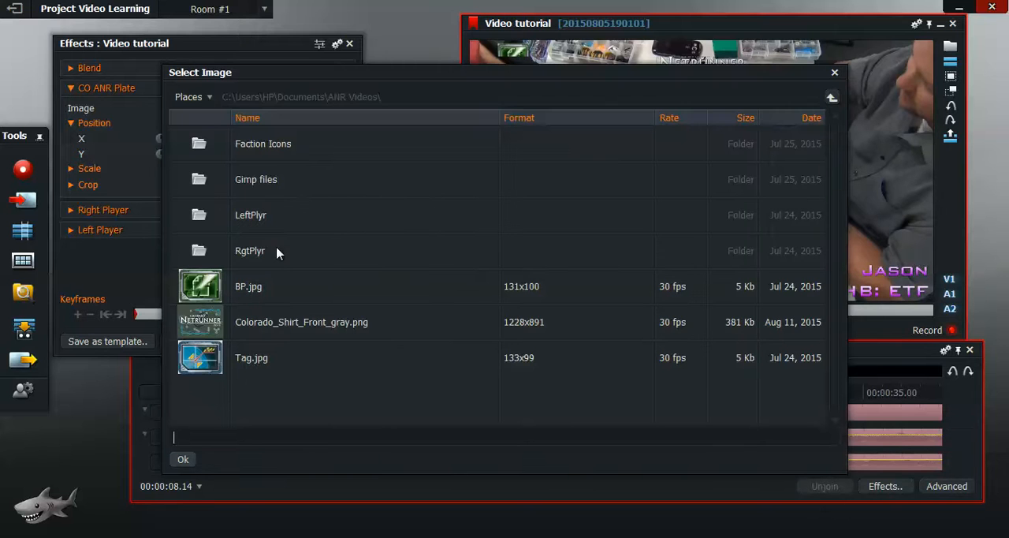
double_click(204, 250)
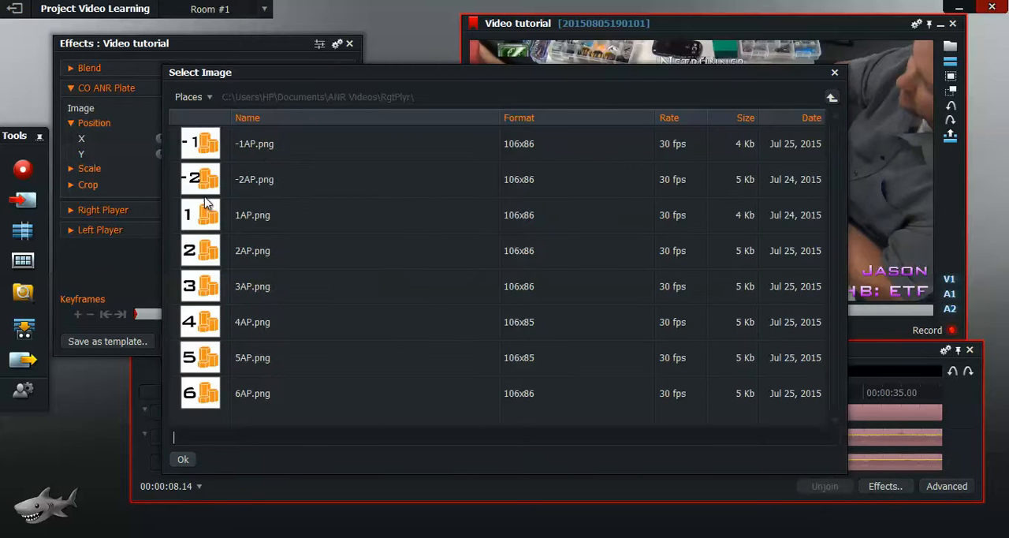
left_click(209, 292)
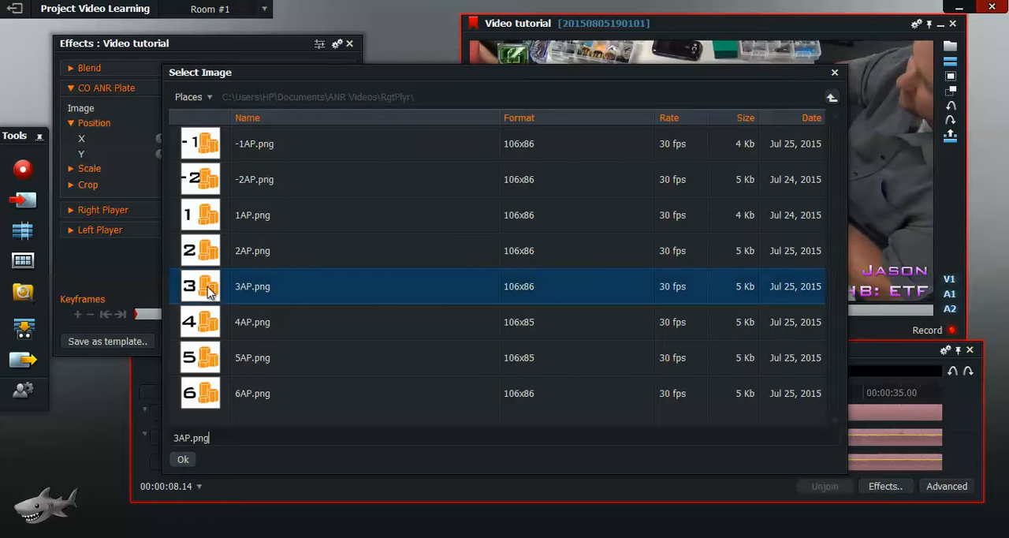
left_click(186, 461)
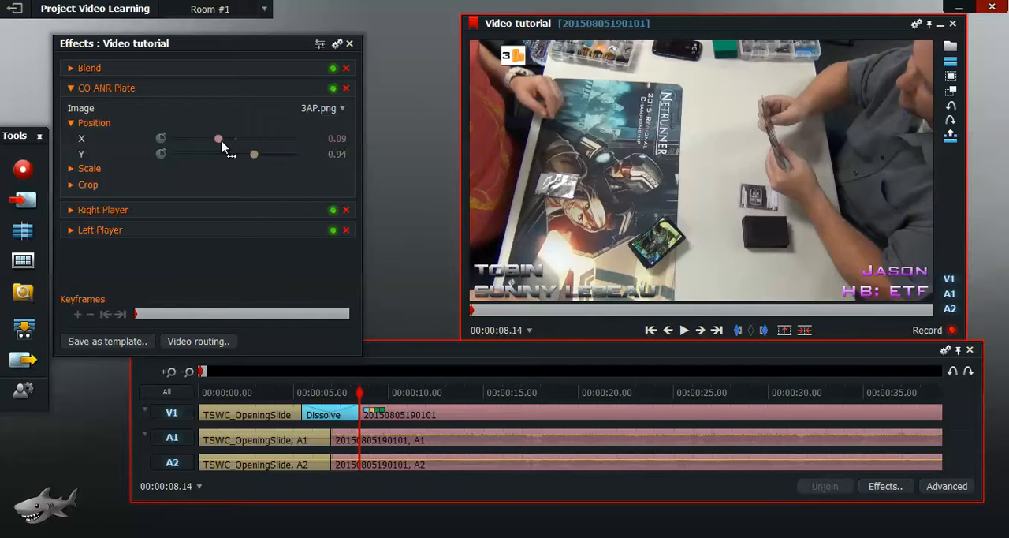
Step: Move the 3AP.png overlay to X 0.96, Y 0.95 in the upper right of the frame
left_click_drag(218, 140, 254, 150)
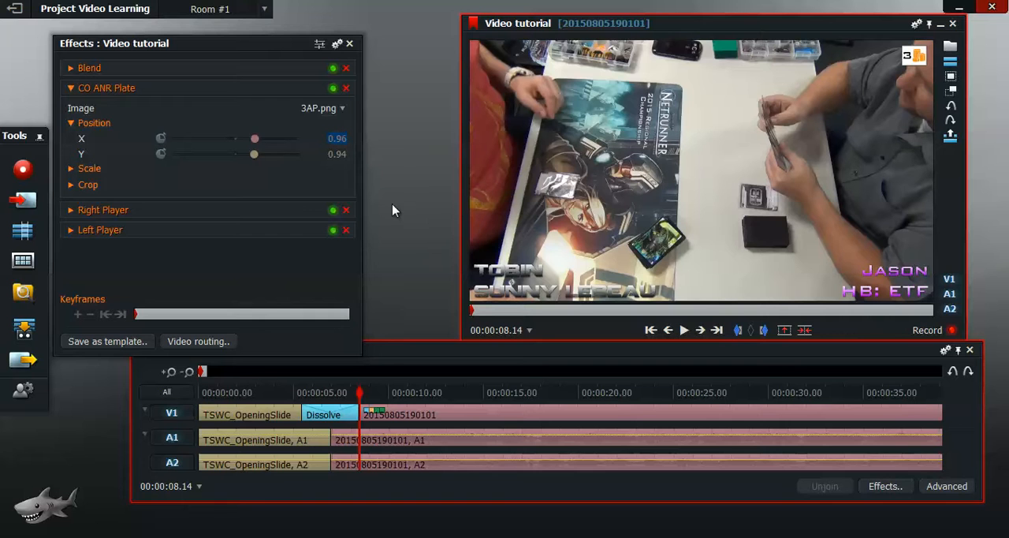
left_click(342, 154)
type("0.94")
key("Return")
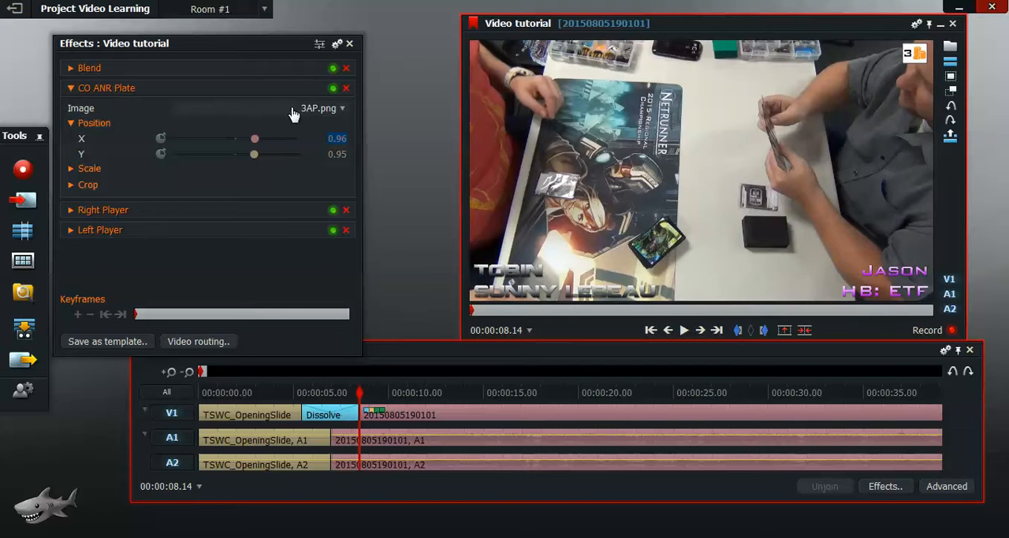
Step: Look over the RgtPlyr image choices without picking one, and collapse the CO ANR Plate settings
left_click(344, 112)
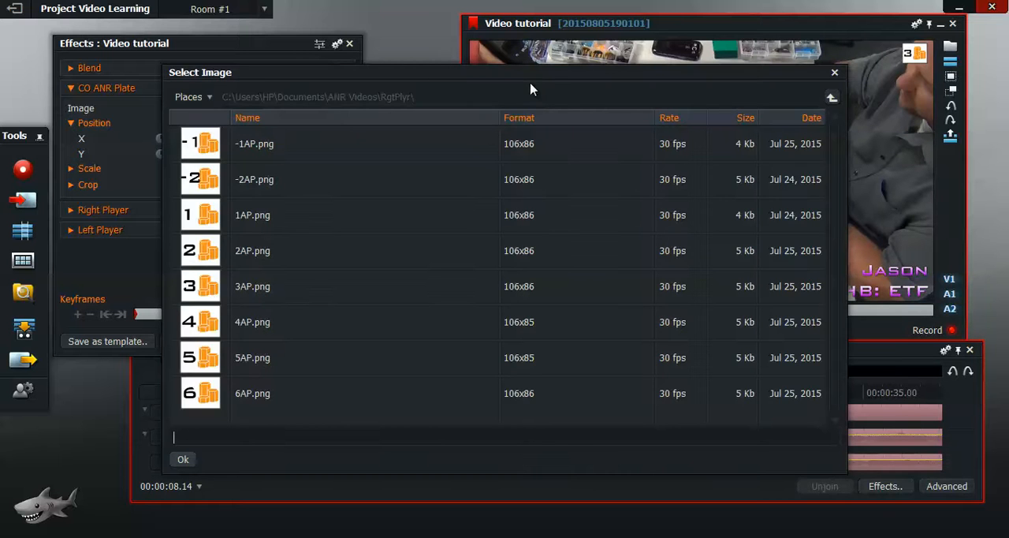
left_click(835, 74)
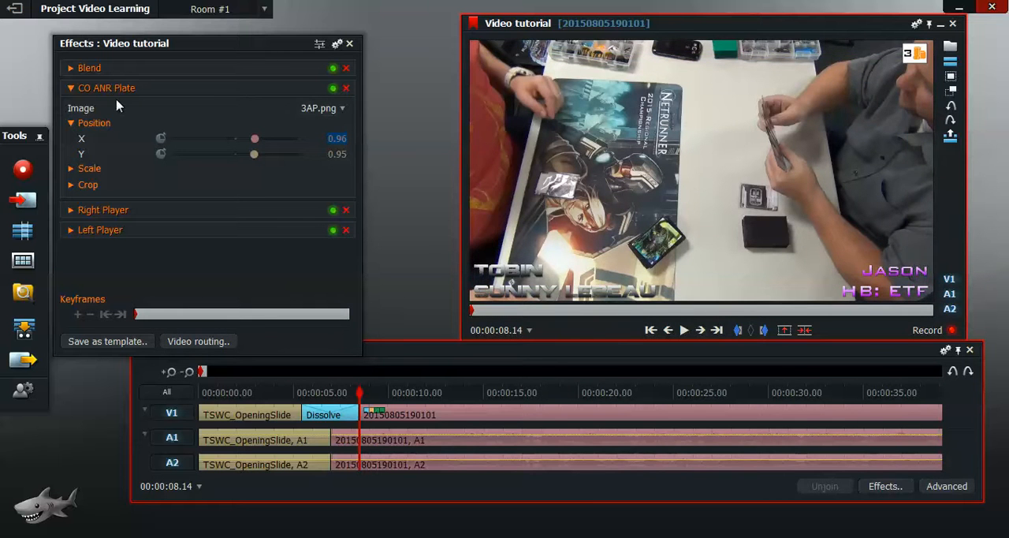
left_click(69, 92)
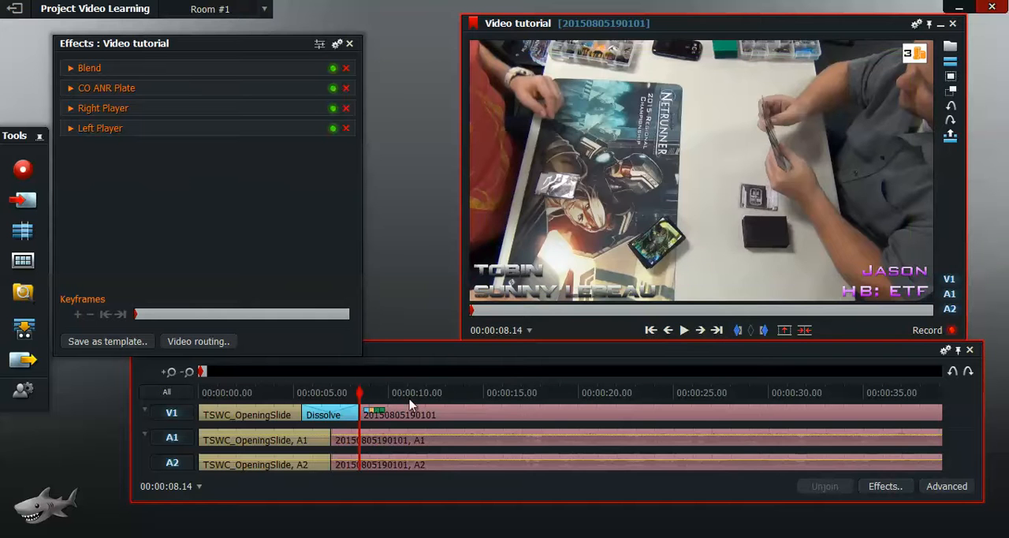
Step: Scrub through the gameplay clip to review the overlays and return to its start at 00:00:08.14
left_click(433, 393)
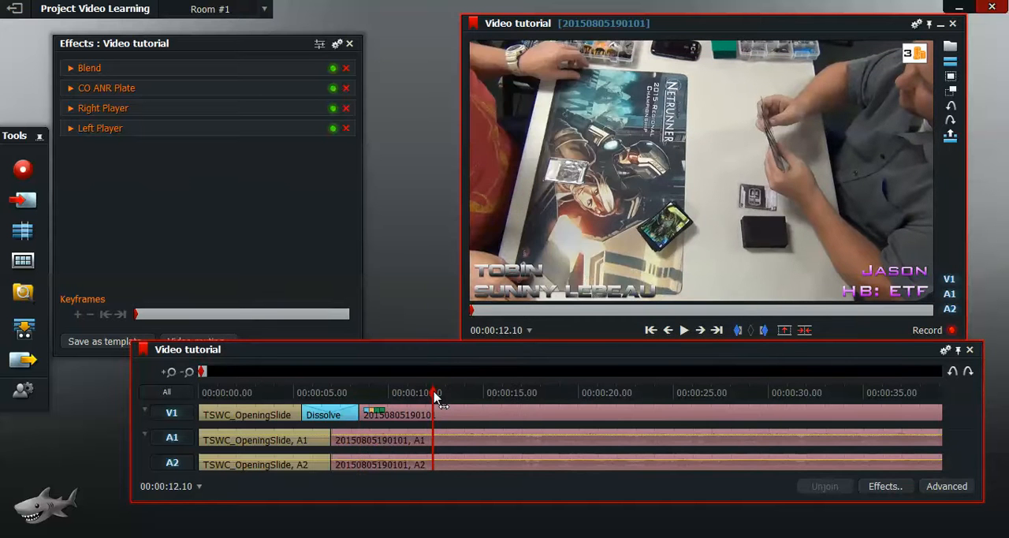
left_click_drag(433, 391, 631, 392)
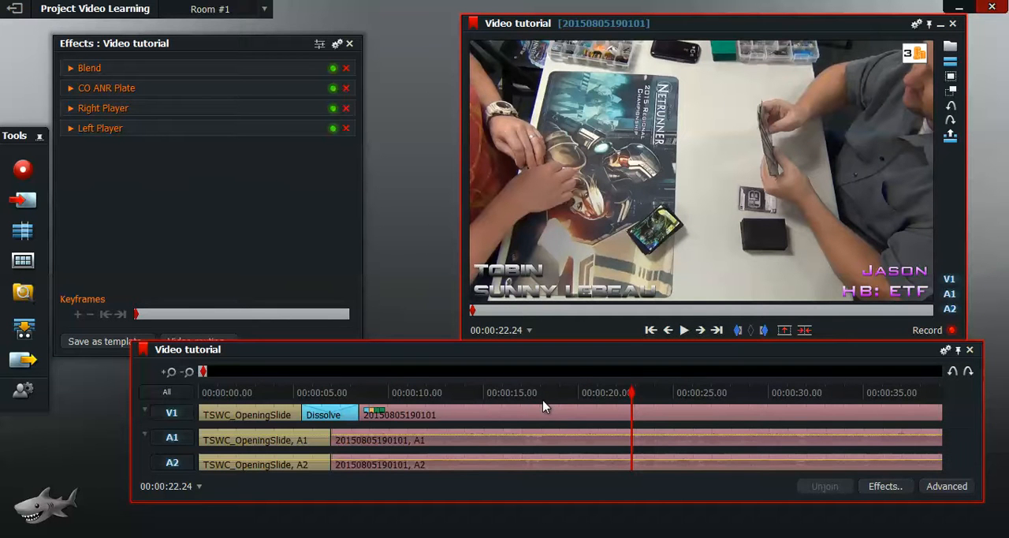
left_click(644, 393)
left_click_drag(645, 398, 365, 407)
left_click(651, 331)
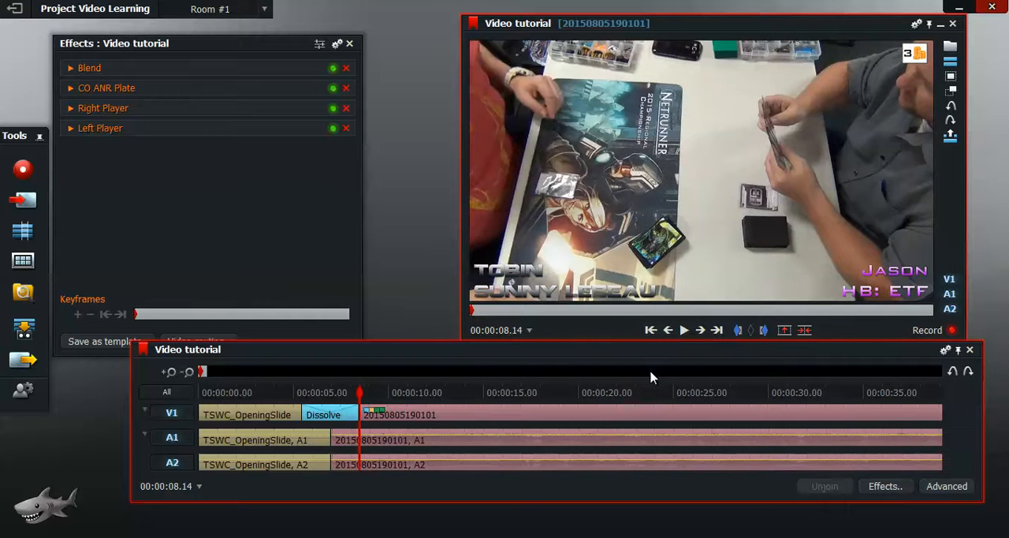
left_click(737, 331)
mouse_move(374, 371)
left_mouse_down()
mouse_move(384, 372)
mouse_move(204, 379)
left_mouse_up()
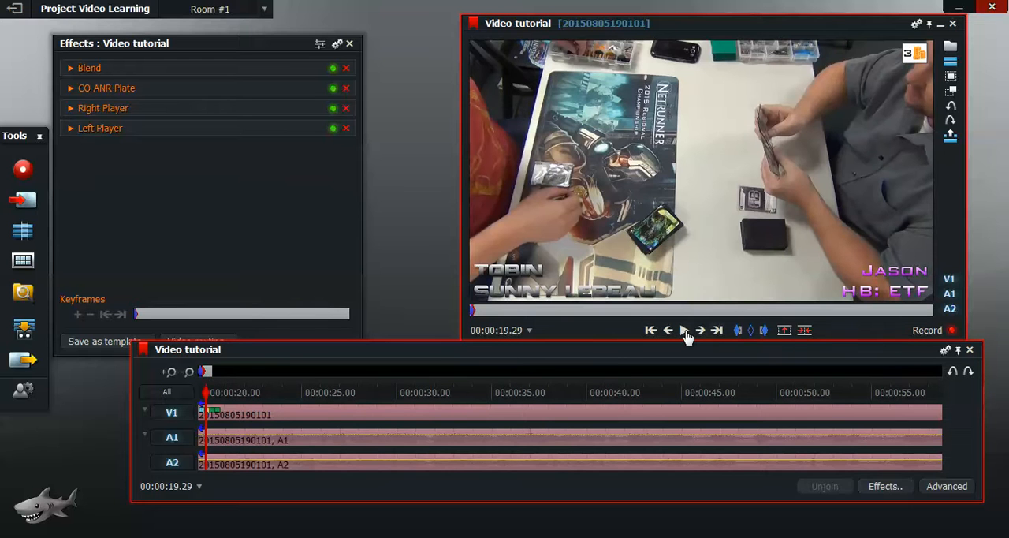
left_click(752, 330)
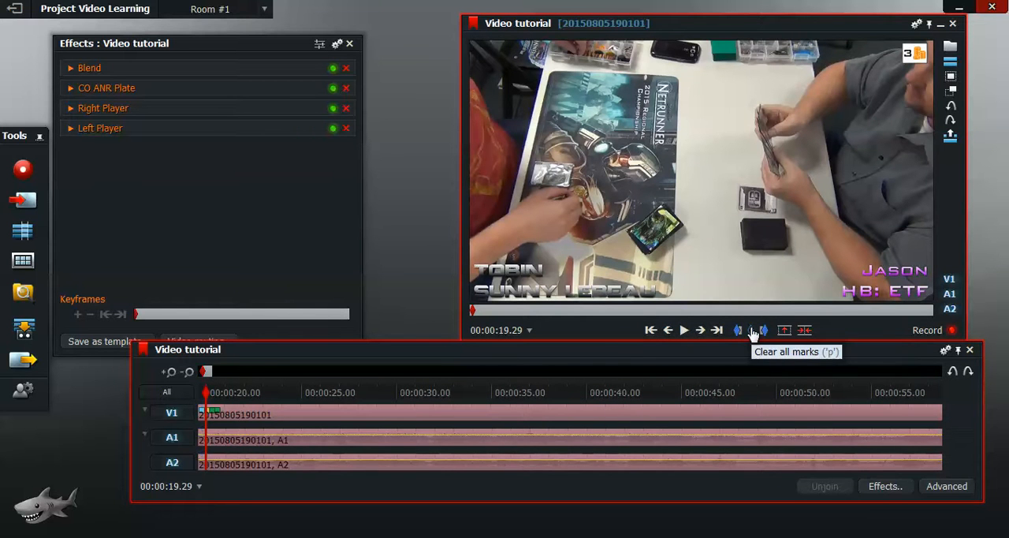
left_click(651, 330)
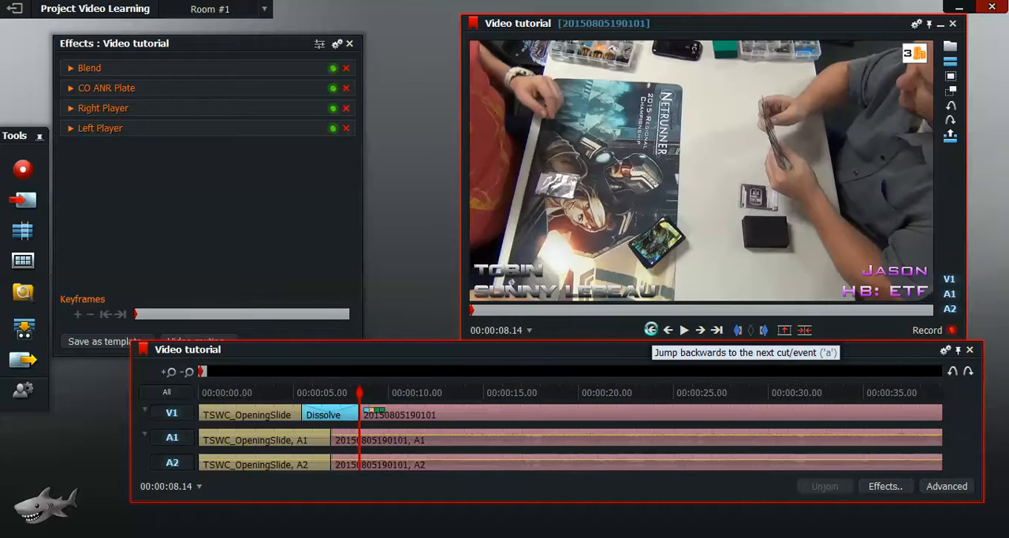
Step: Mark the gameplay section from 00:00:08.14 to 00:00:48.19 and delete it, closing the gap
left_click(737, 331)
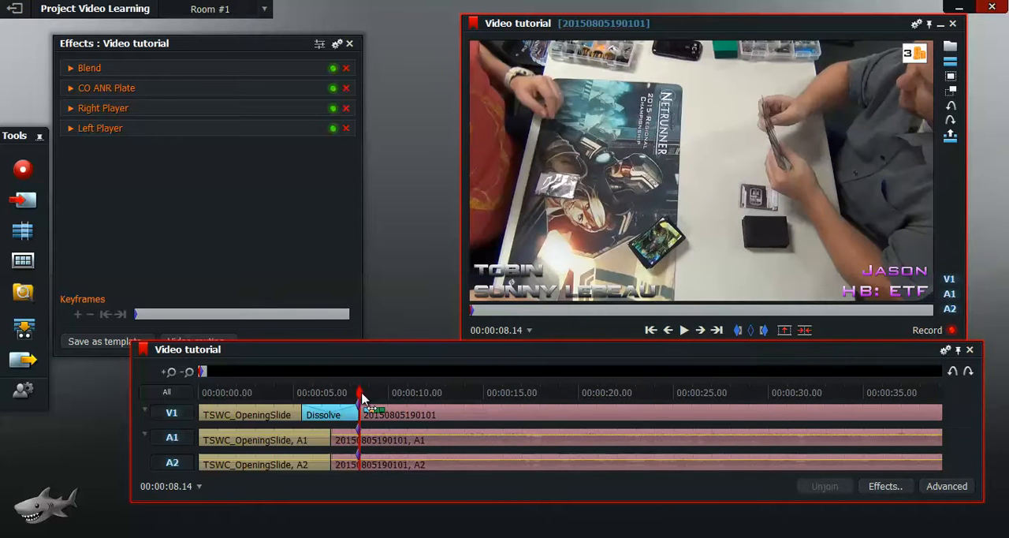
left_click_drag(361, 395, 894, 413)
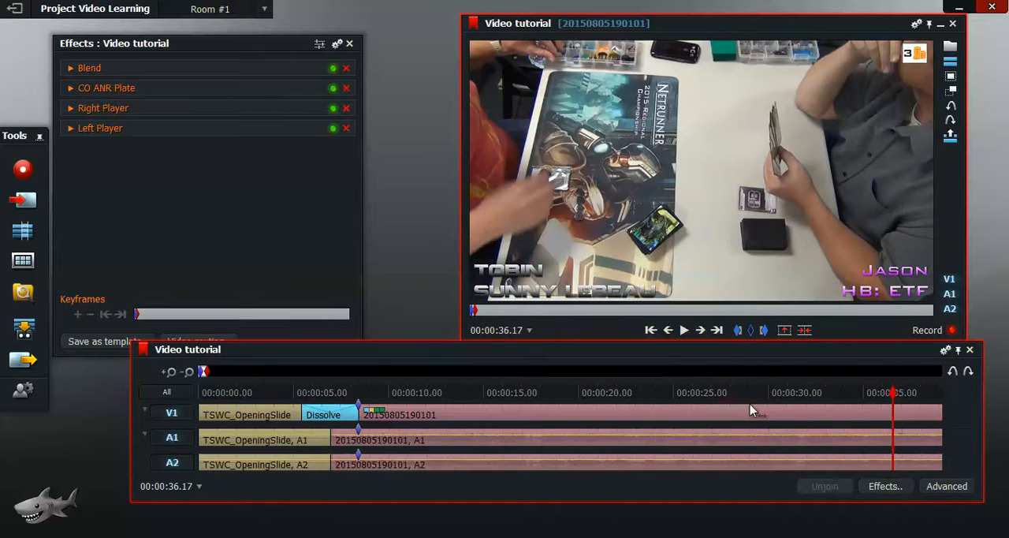
left_click_drag(894, 398, 562, 416)
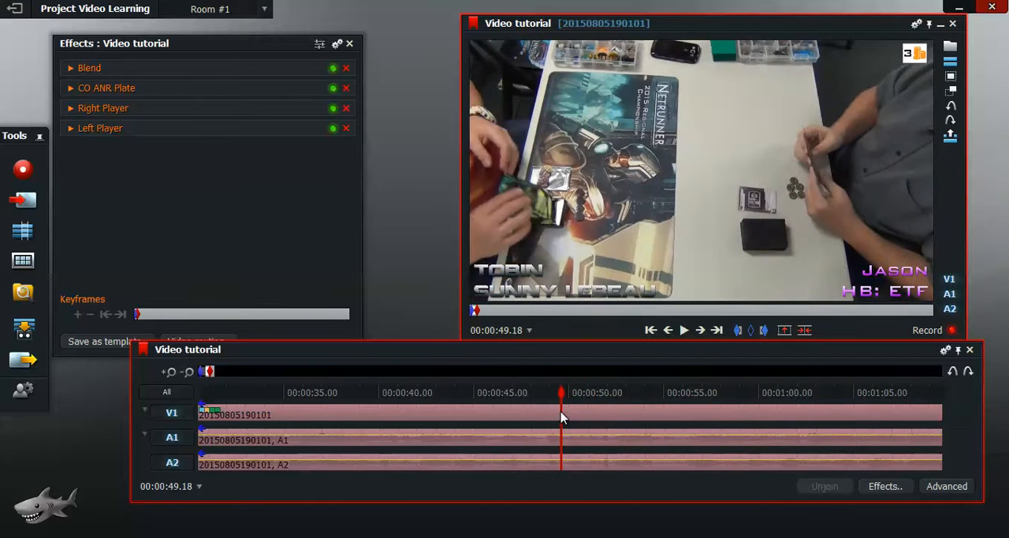
left_click_drag(562, 416, 543, 418)
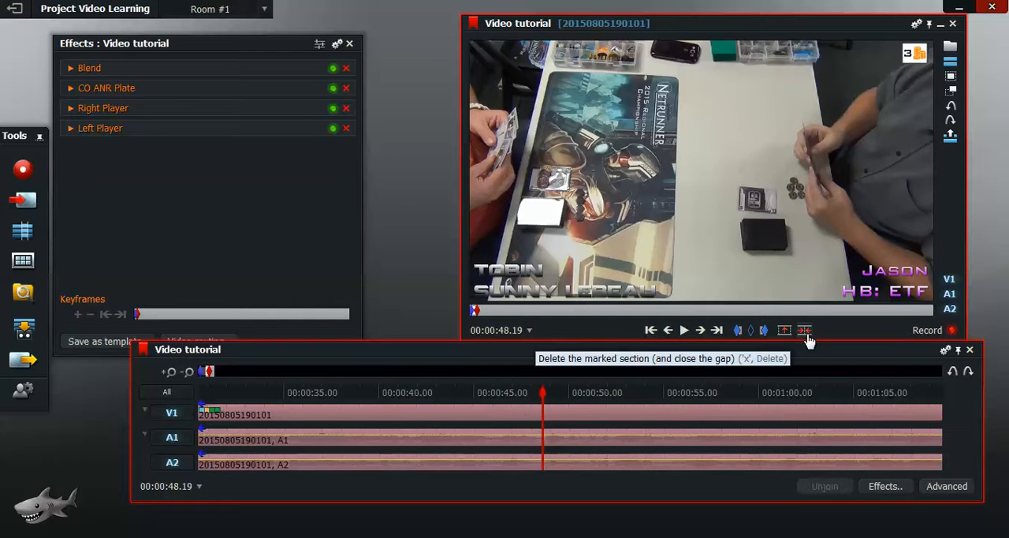
left_click(807, 335)
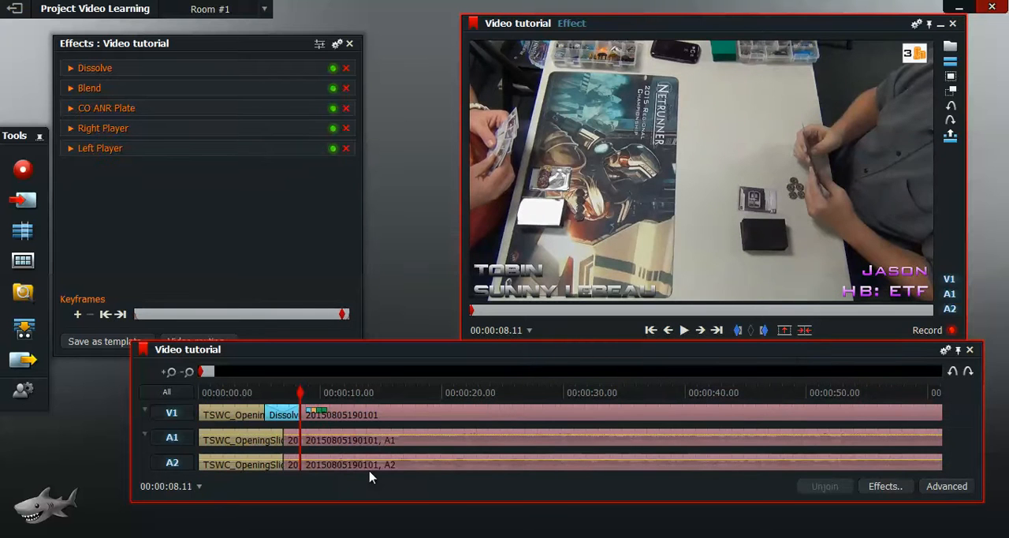
Step: Play across the join after the opening dissolve and return to the start of the edit at 00:00:00.00
key("Right")
left_click(685, 332)
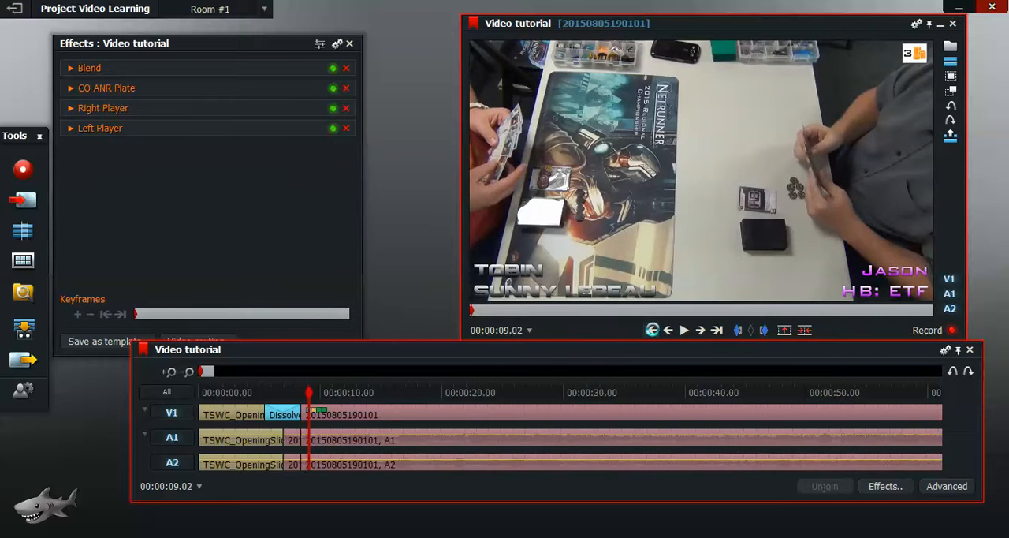
left_click_drag(310, 392, 283, 392)
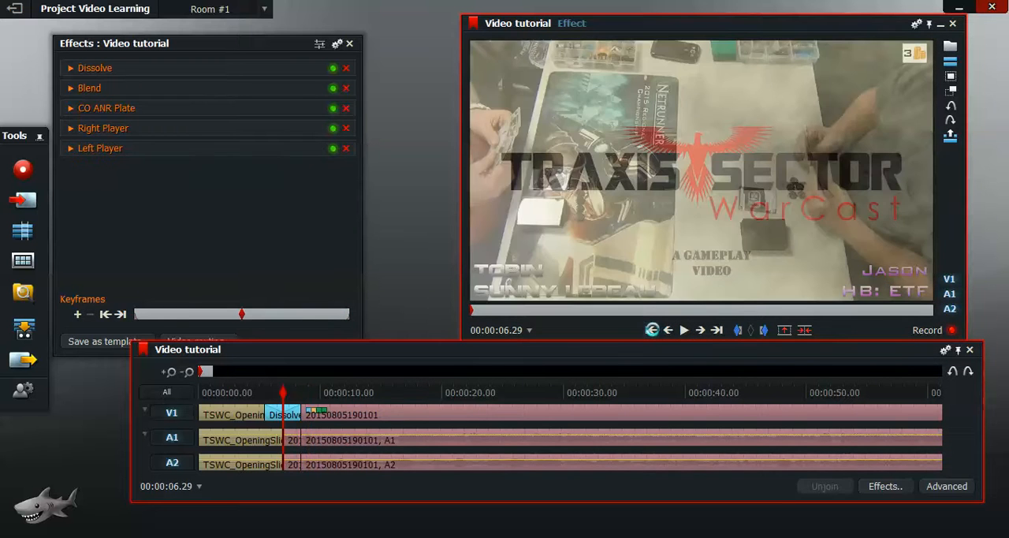
left_click(668, 330)
left_click(668, 330)
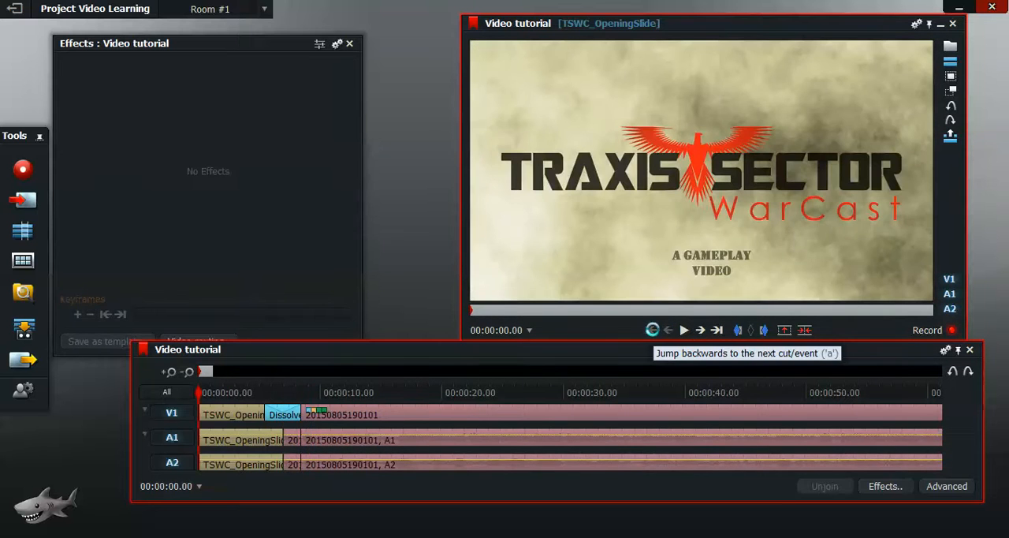
Step: Play the edit up to 00:00:19.13 and cut the gameplay clip there on all tracks
left_click(685, 330)
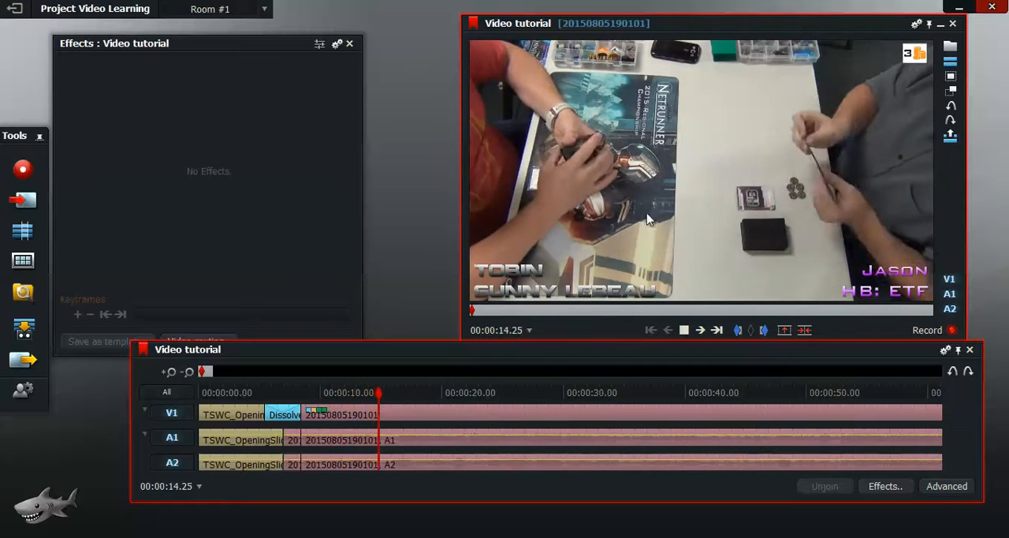
left_click(686, 333)
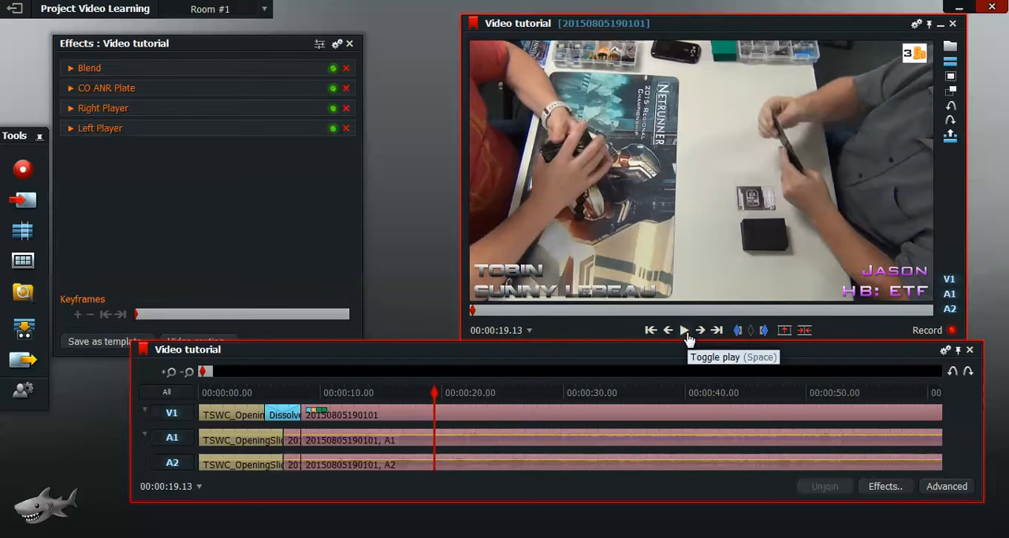
key("c")
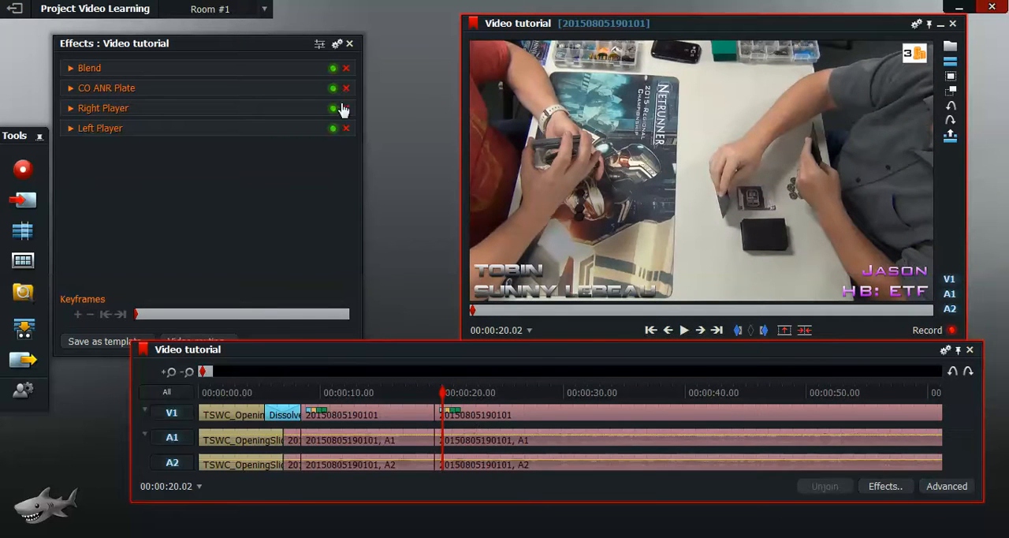
Step: Add the Image Key effect from the video Favourites category to the gameplay clip after the new cut
left_click(884, 488)
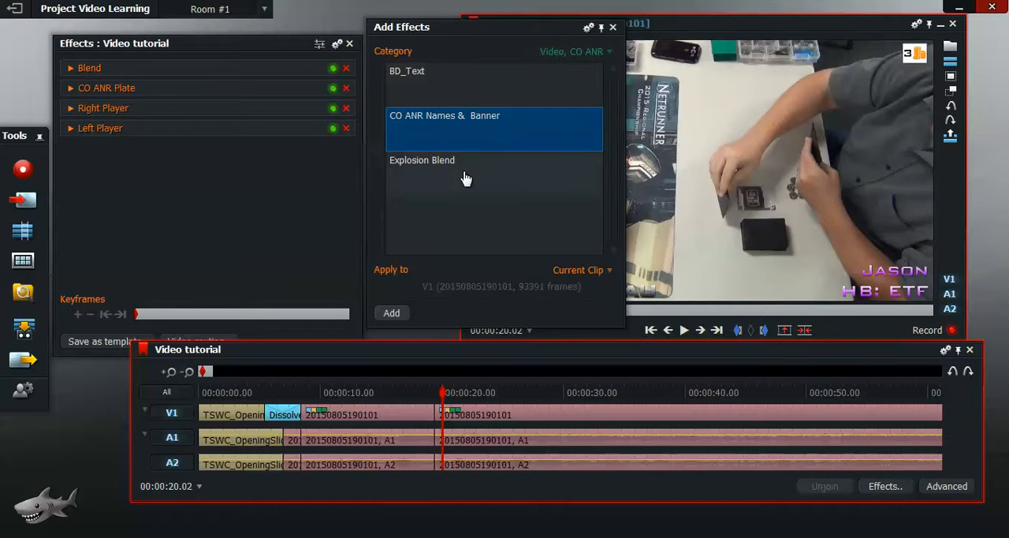
left_click(609, 52)
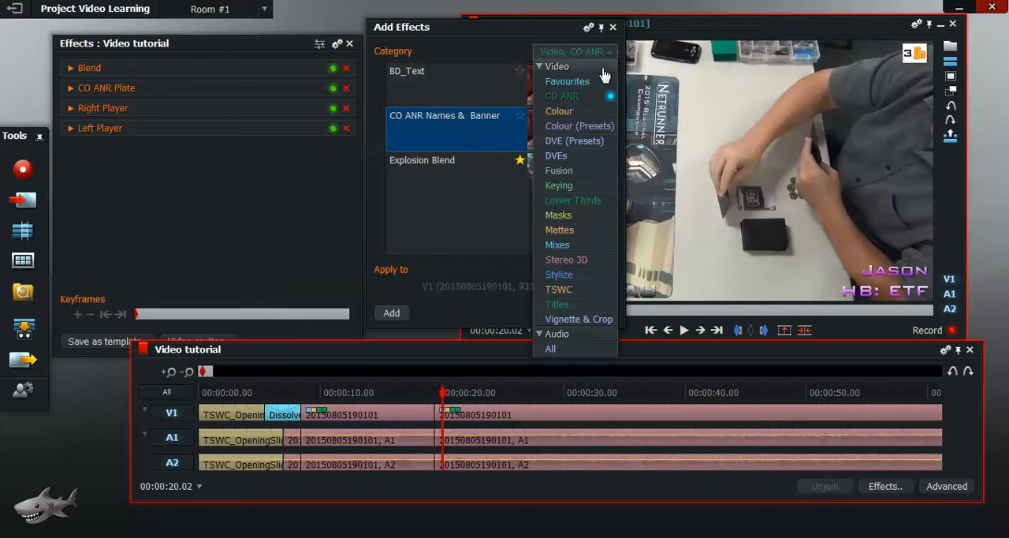
left_click(599, 80)
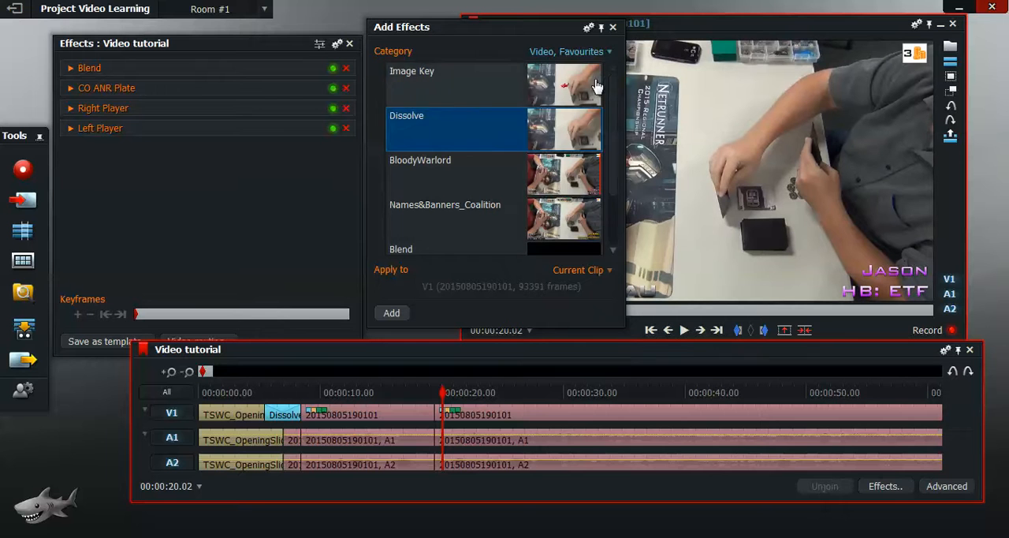
left_click(542, 96)
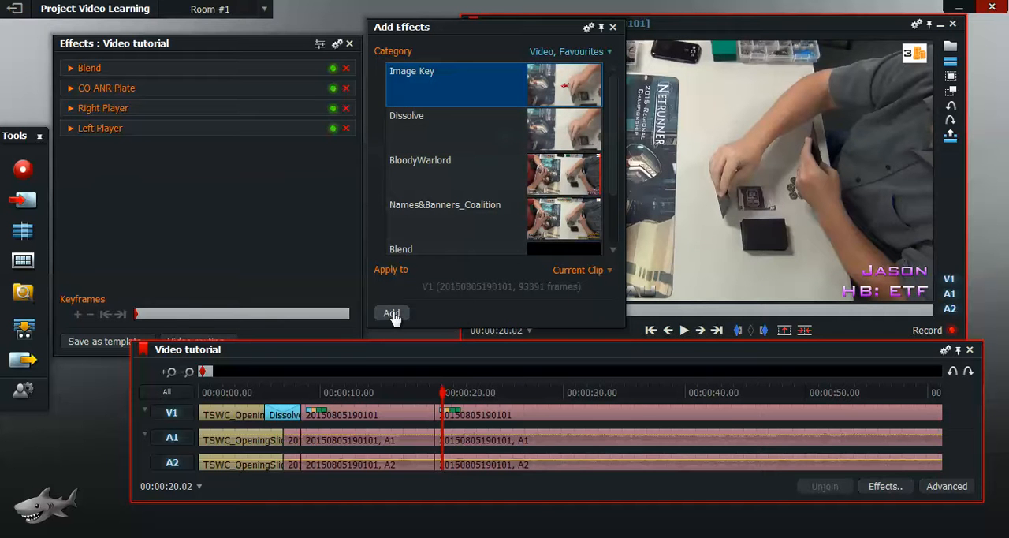
left_click(392, 314)
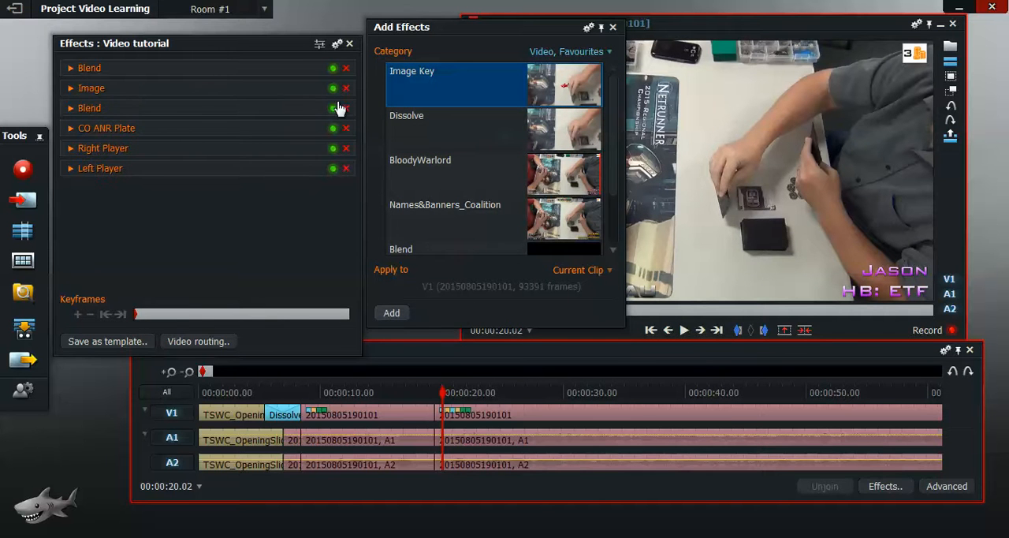
Step: Set the new Image effect's picture to 2AP.png from the LeftPlyr folder
left_click(71, 88)
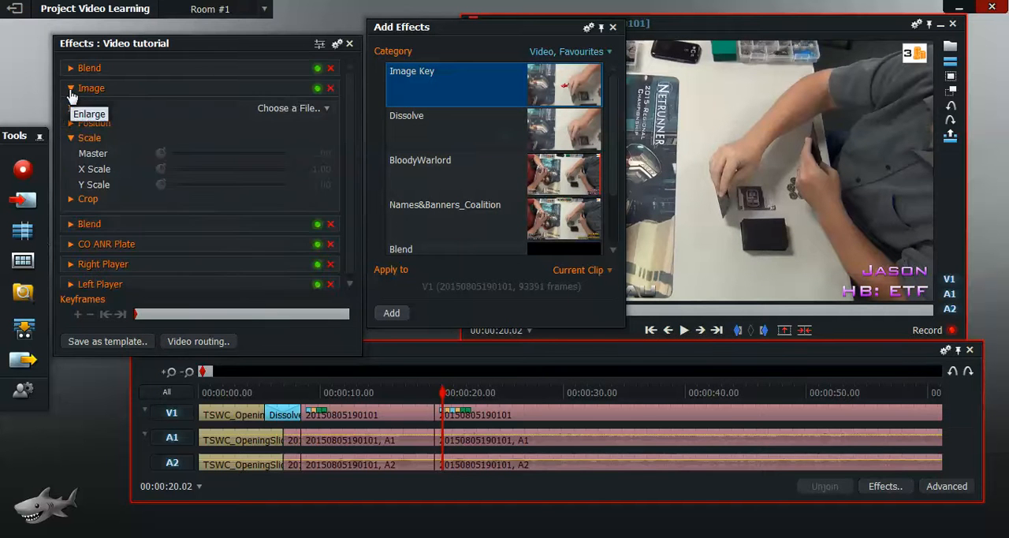
left_click(326, 109)
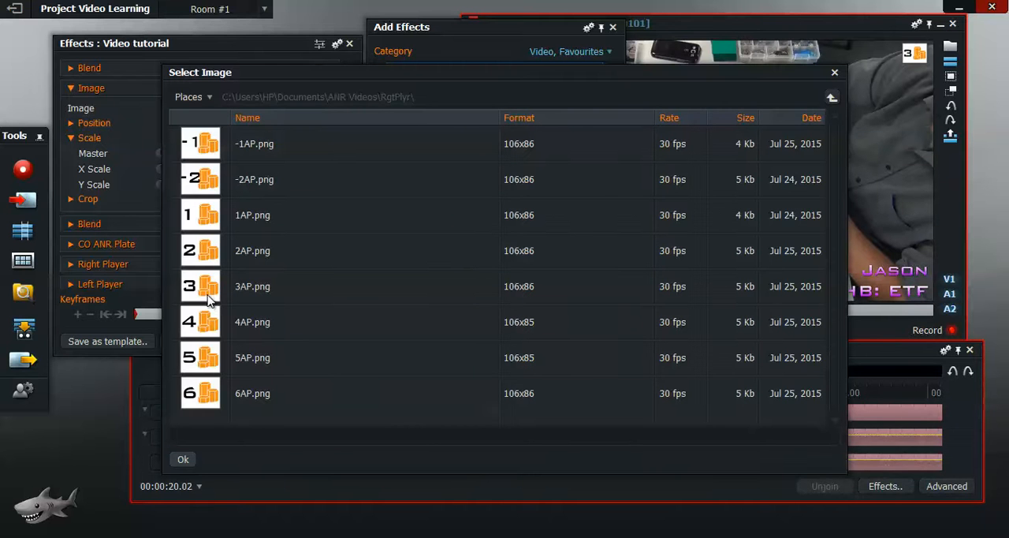
left_click(830, 98)
left_click(242, 227)
double_click(244, 224)
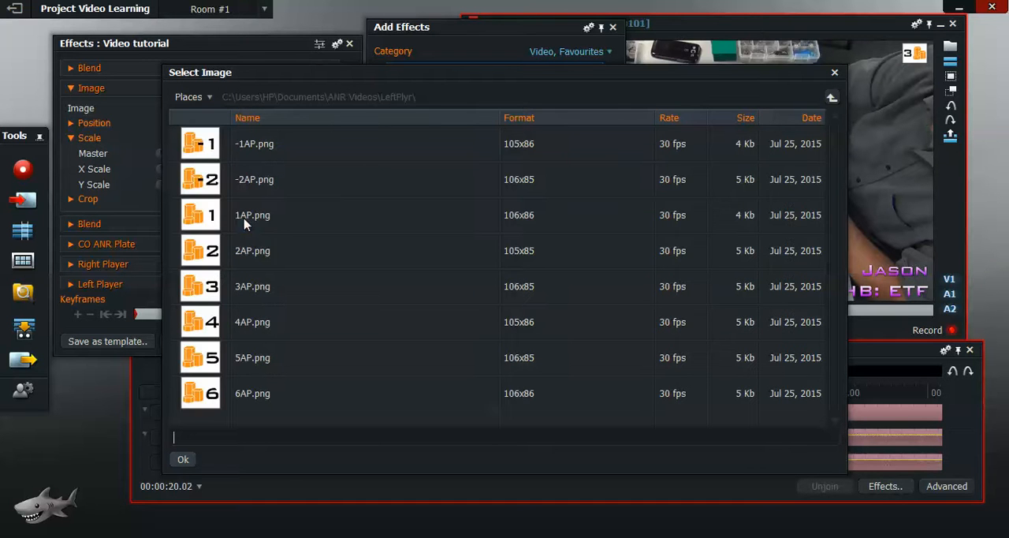
left_click(225, 263)
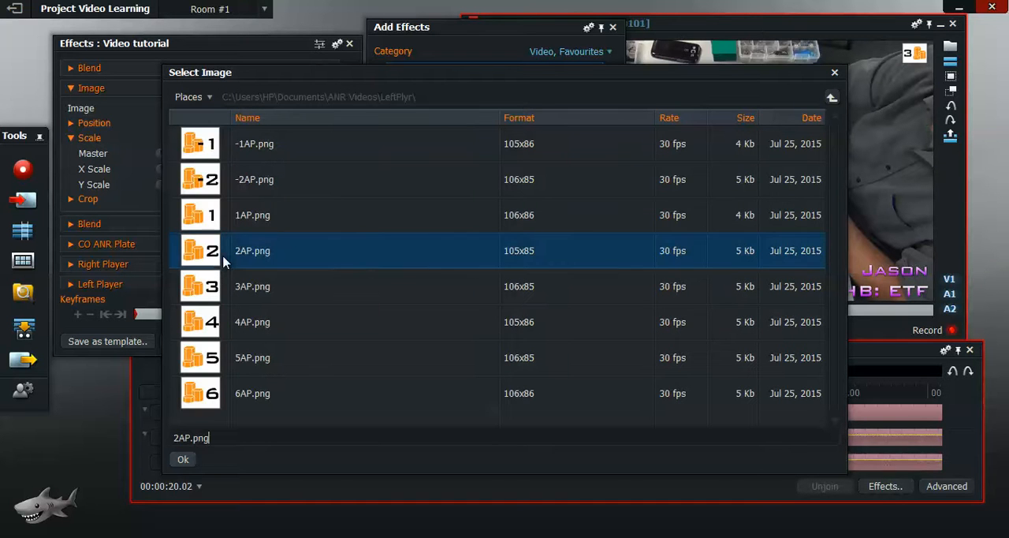
left_click(186, 461)
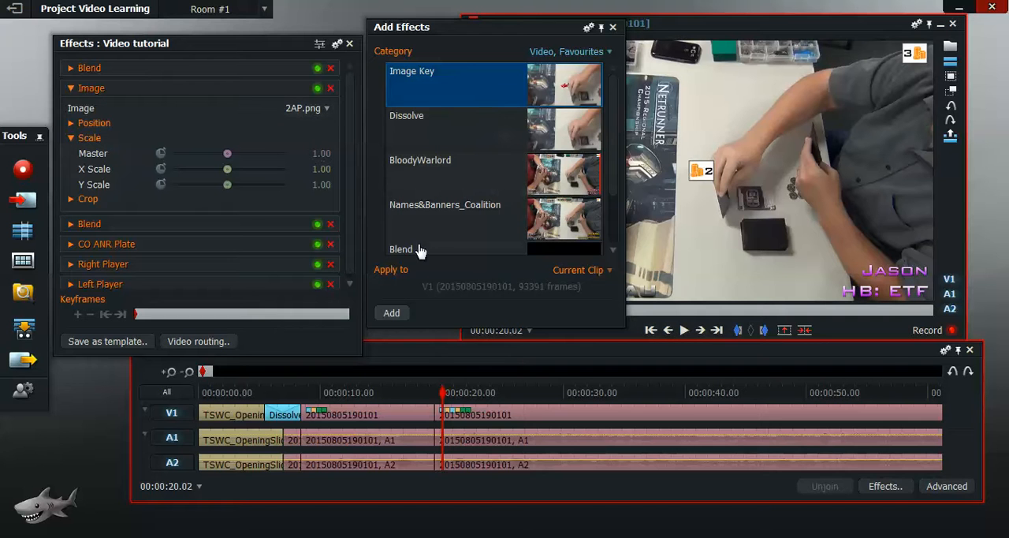
Step: Move the 2AP.png overlay to X 0.03, Y 0.96 in the upper left of the frame
left_click_drag(544, 36, 552, 276)
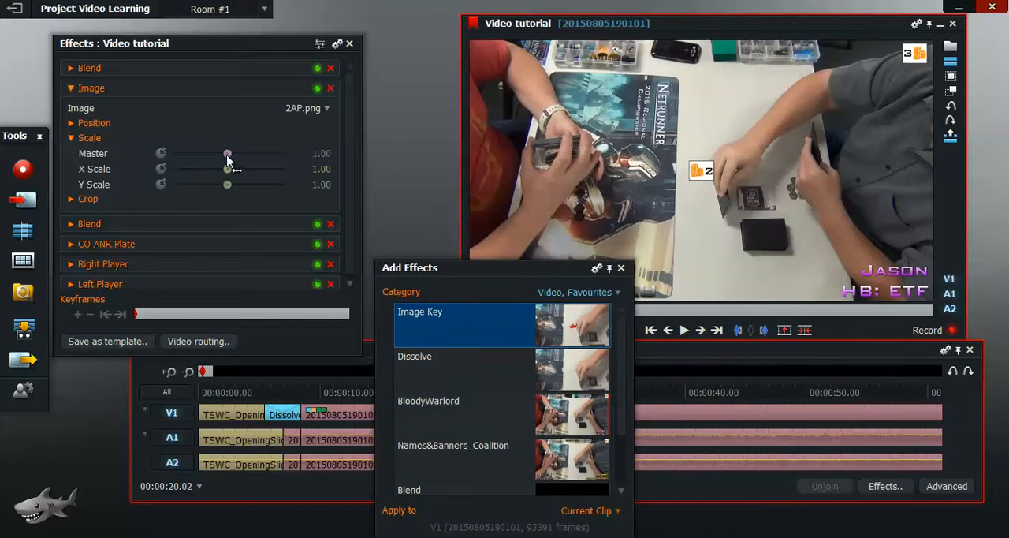
left_click(71, 138)
left_click(71, 123)
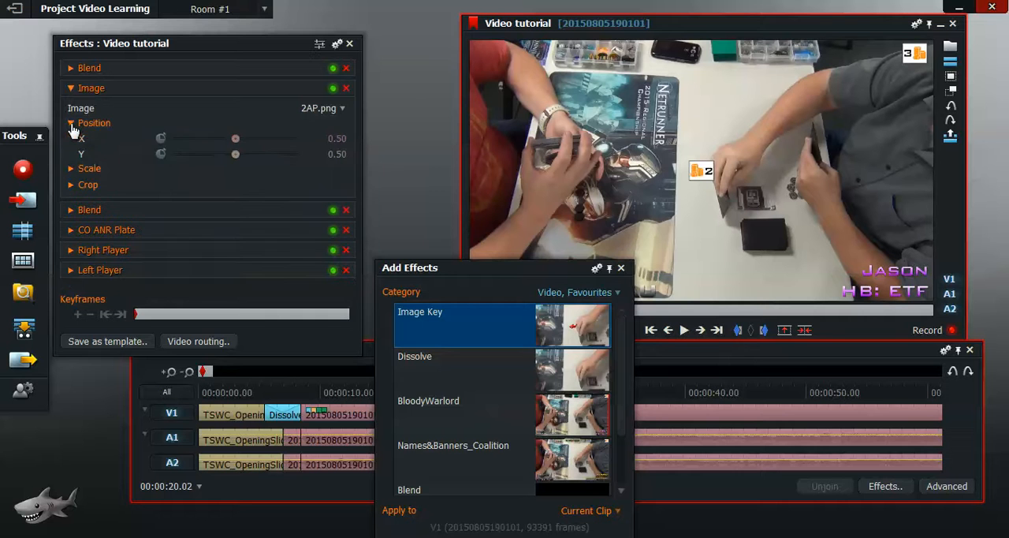
left_click_drag(235, 140, 215, 140)
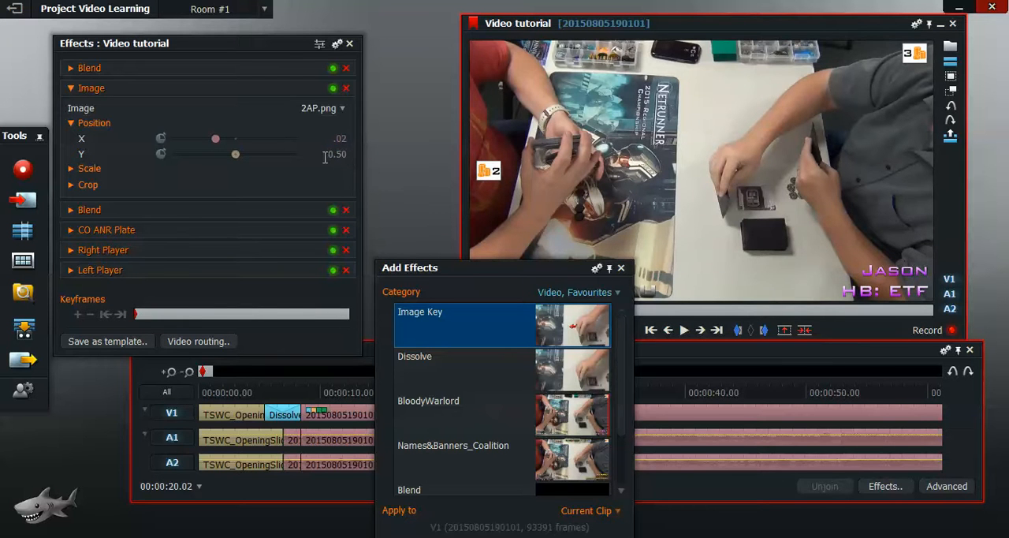
left_click(345, 153)
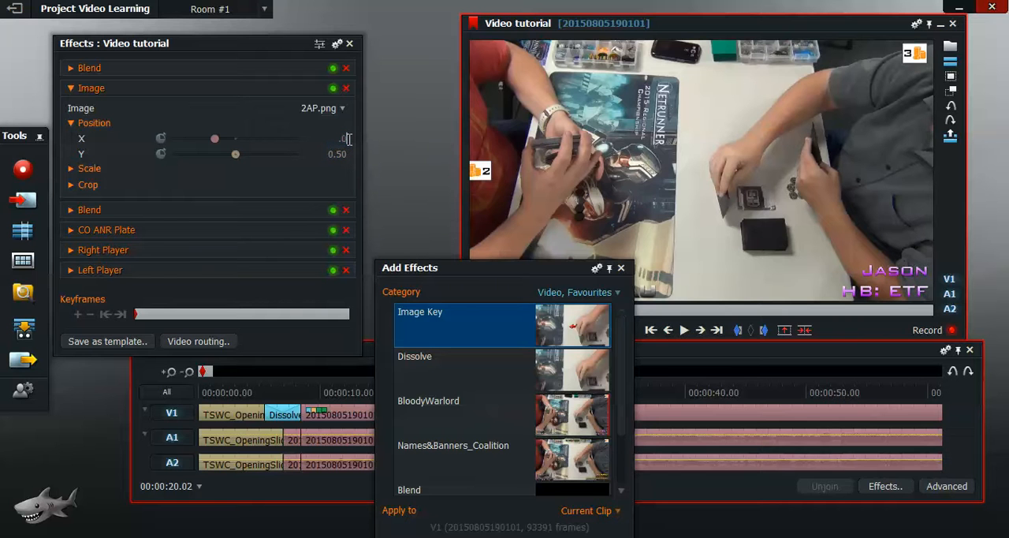
key("Return")
key("Return")
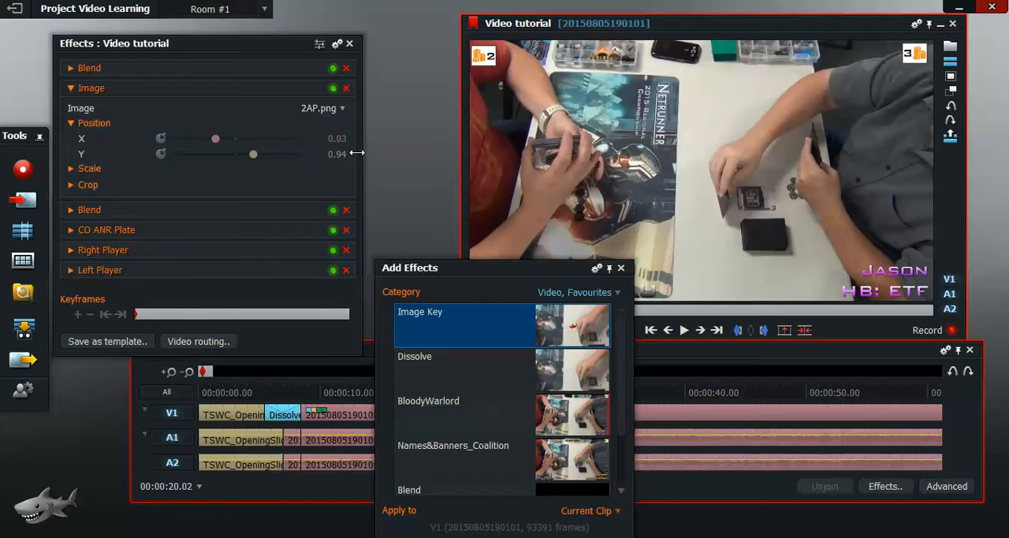
type("6")
key("Return")
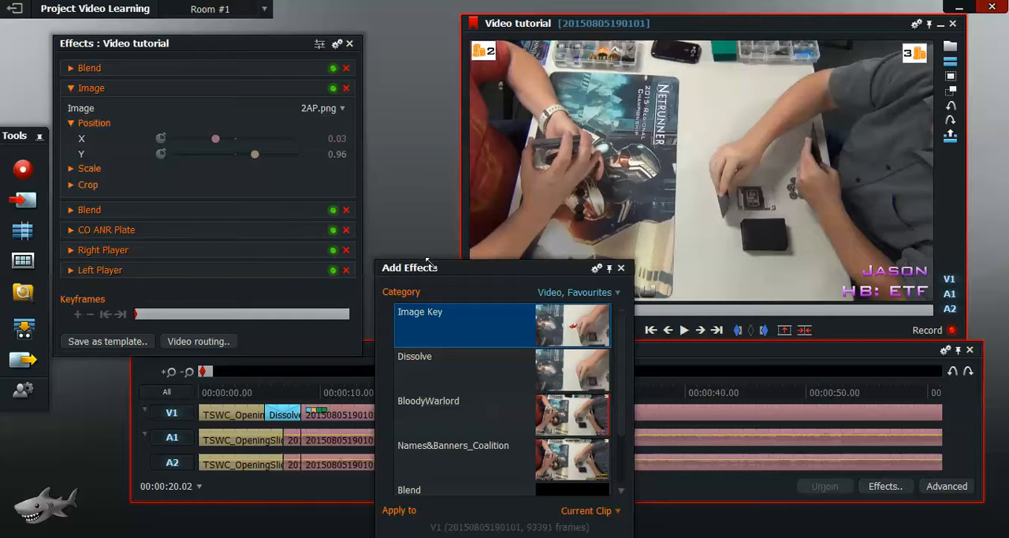
Step: Disable the CO ANR Plate effect on the clip after the cut, and compare frames on both sides of the cut
left_click_drag(497, 272, 320, 51)
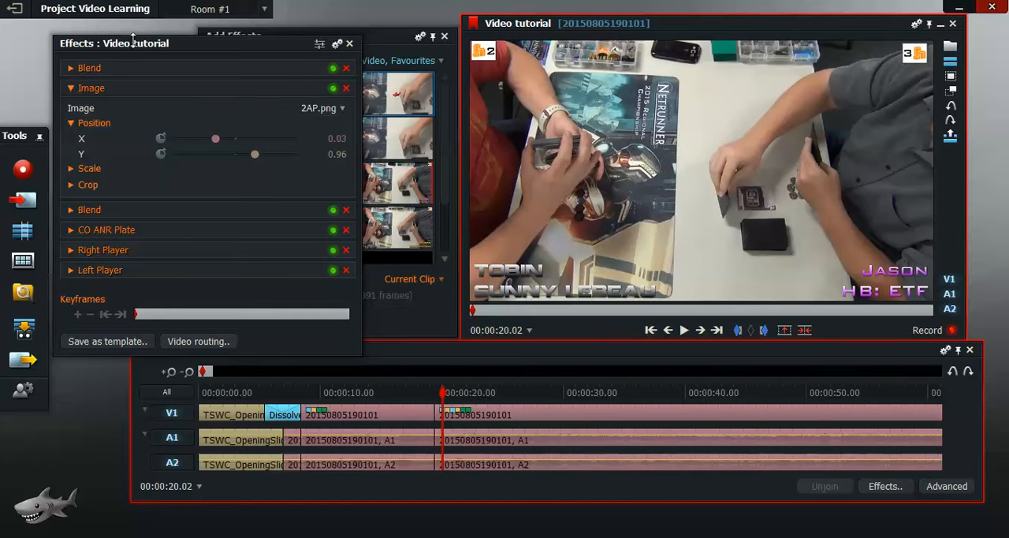
left_click(72, 91)
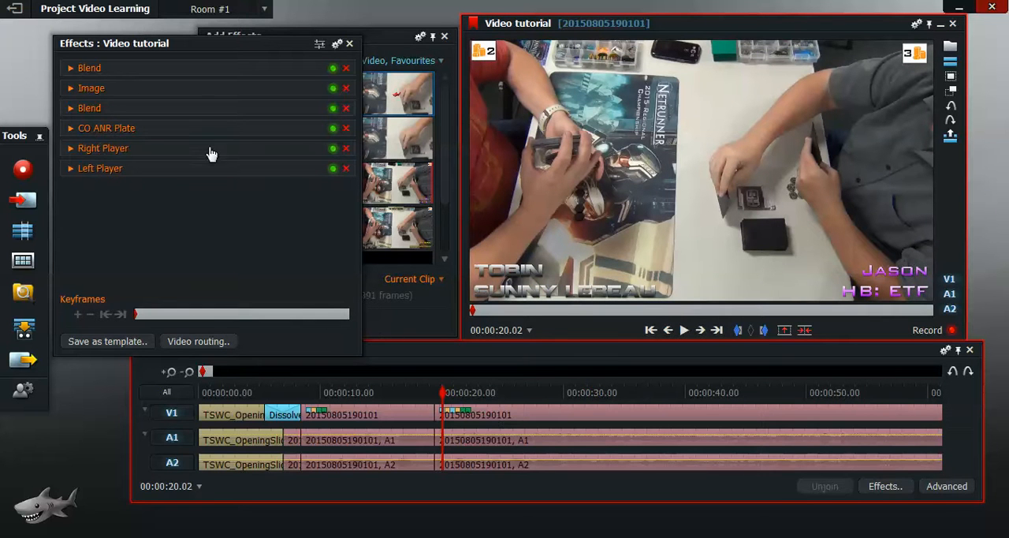
mouse_move(898, 86)
left_click(333, 128)
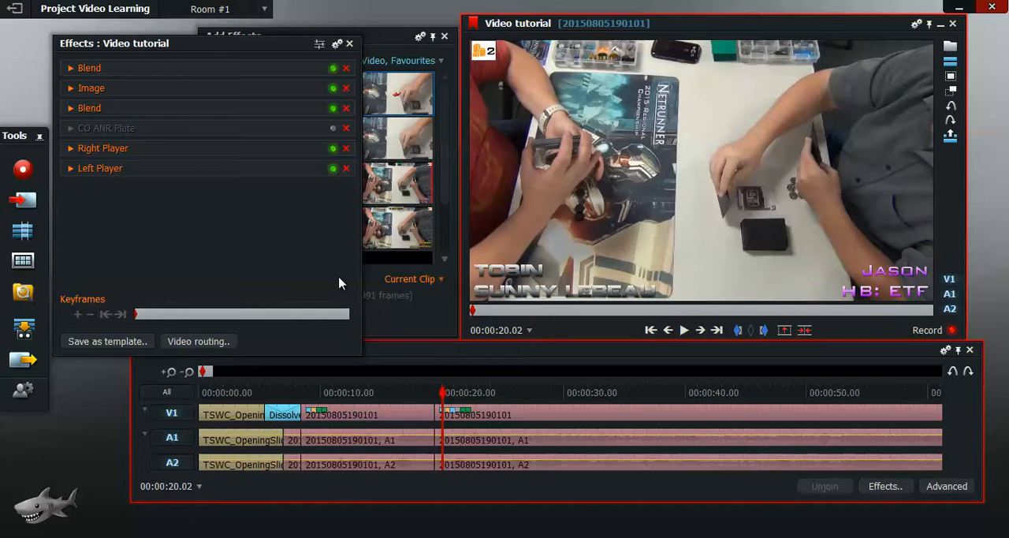
left_click(377, 395)
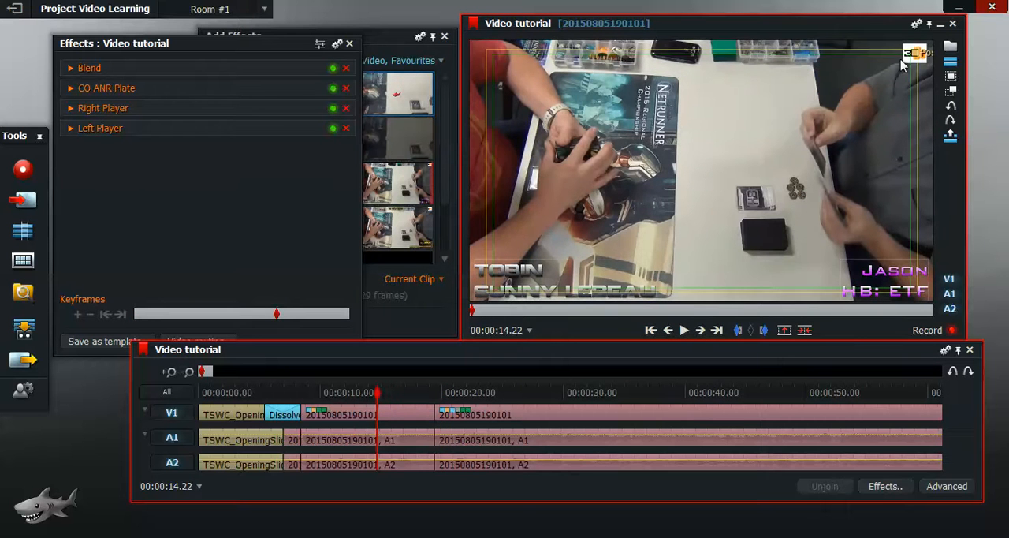
left_click(474, 397)
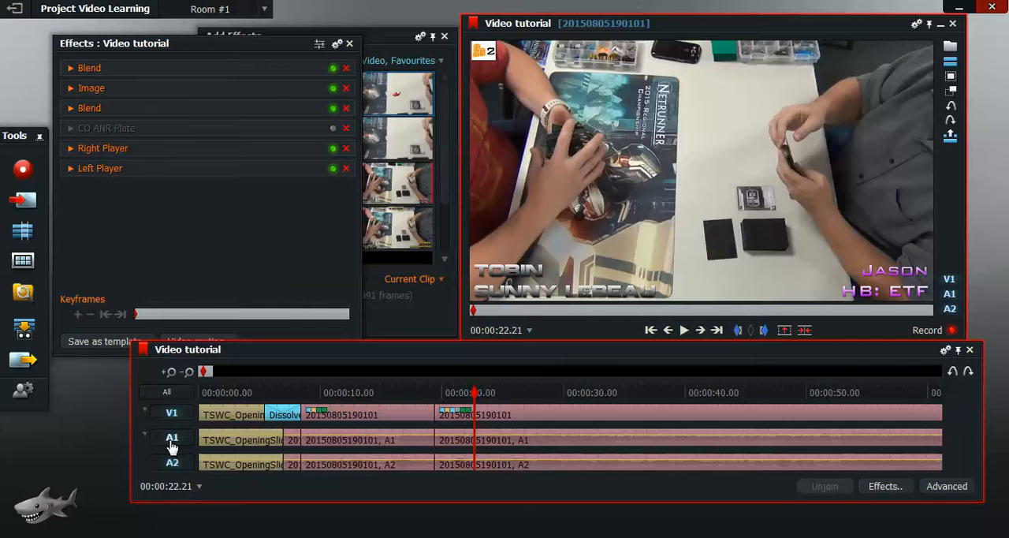
Step: Add two audio tracks with automatic names after A2 in the timeline
left_click_drag(170, 442, 159, 451)
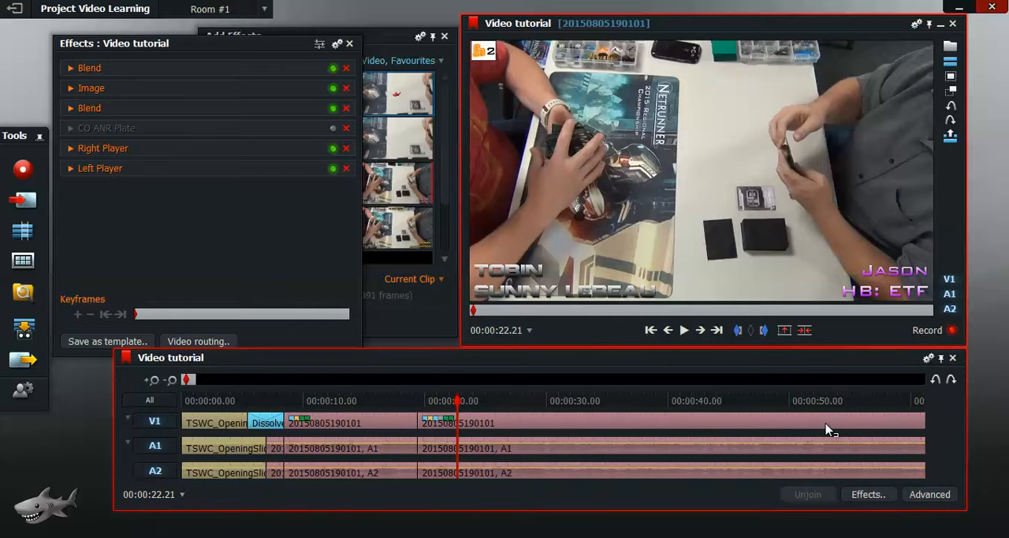
right_click(936, 425)
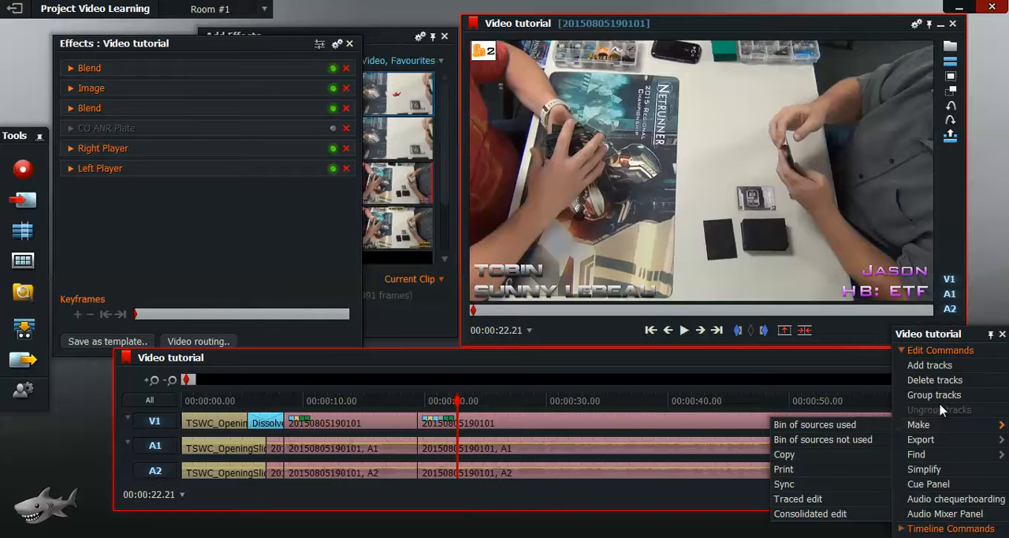
left_click(937, 366)
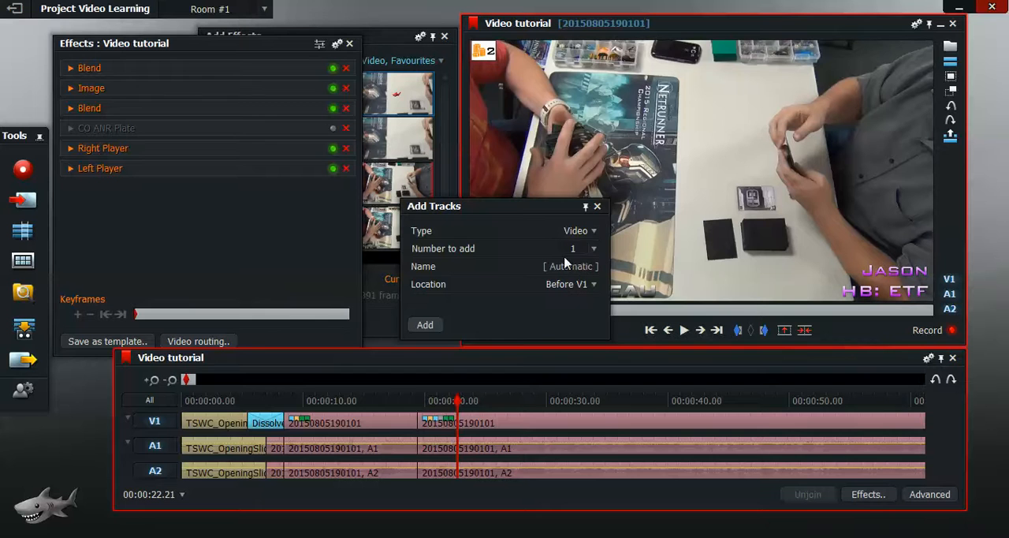
left_click(593, 231)
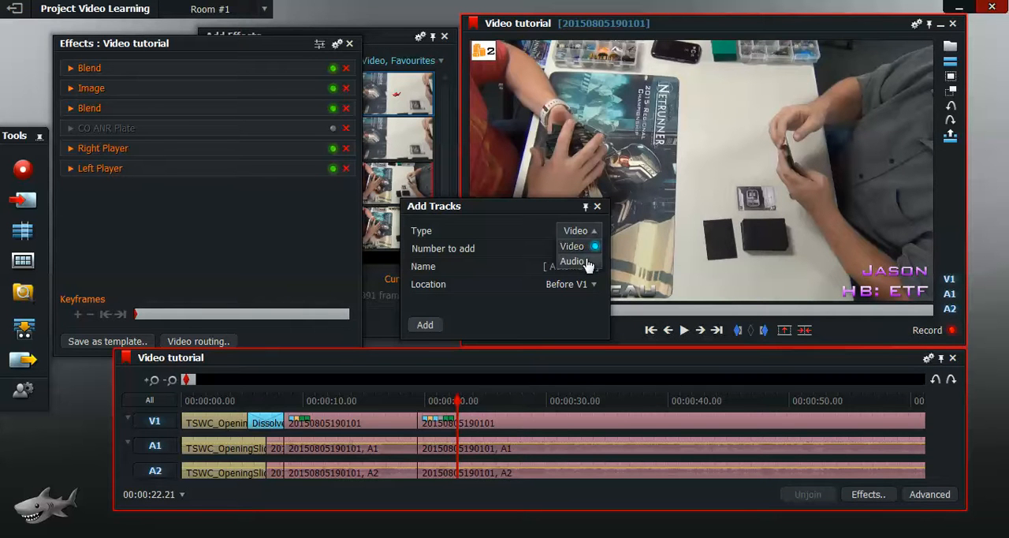
left_click(574, 261)
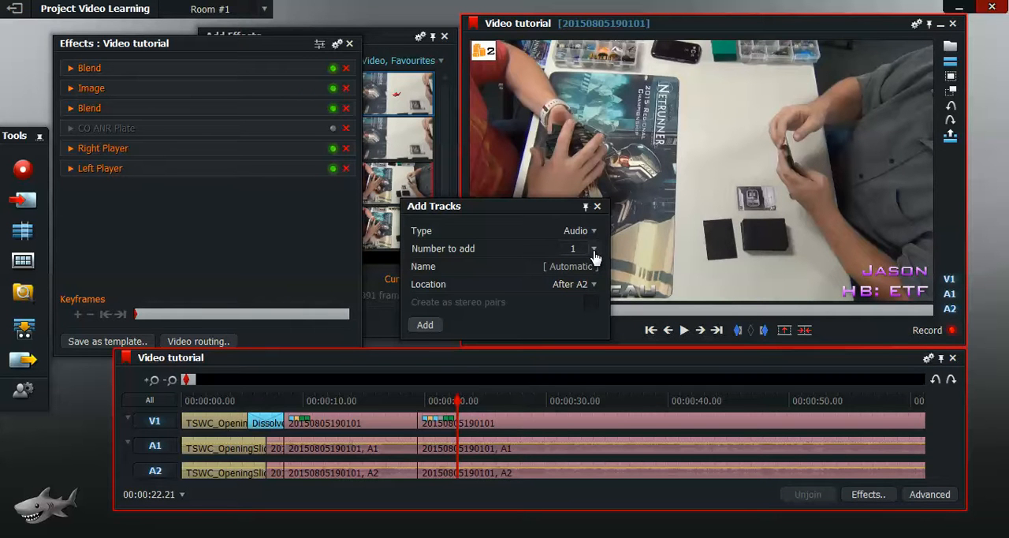
left_click(594, 251)
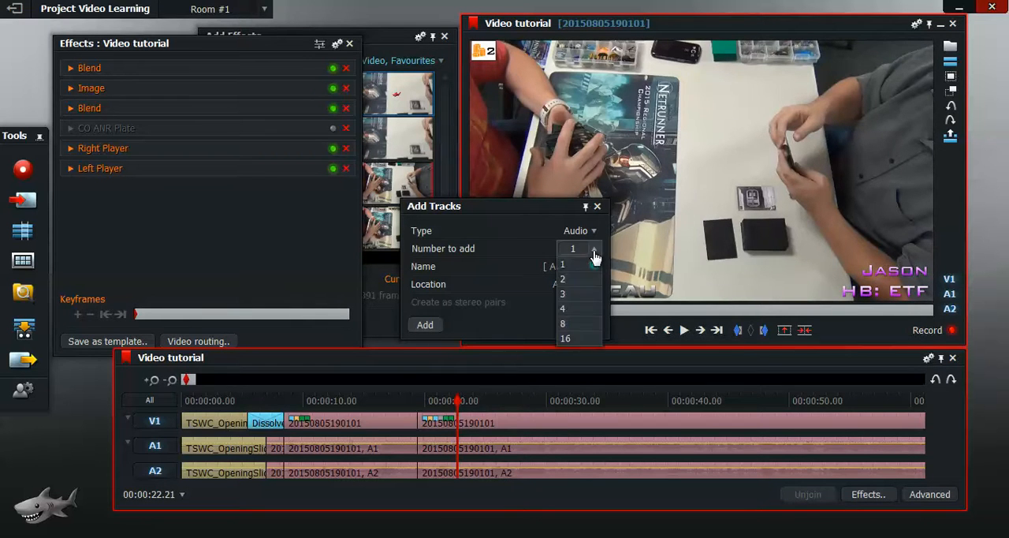
left_click(591, 266)
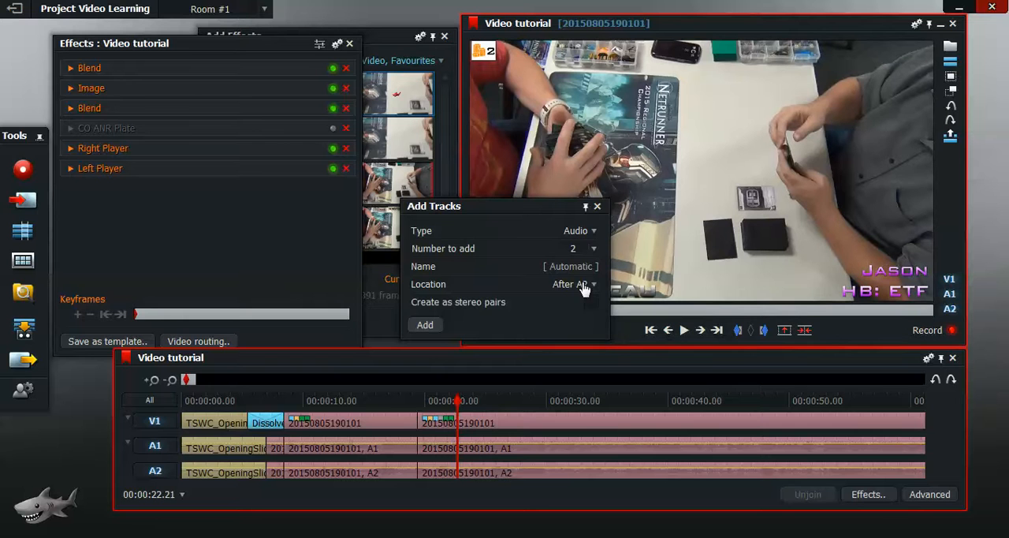
left_click(425, 326)
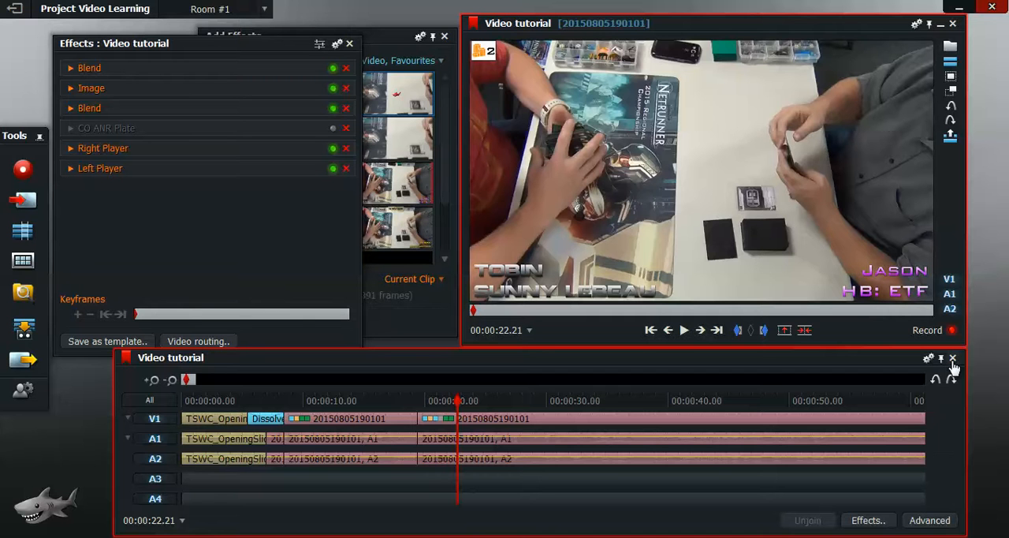
Step: Insert the TSWC_ClosingCredits clip at the very end of the Video tutorial edit
mouse_move(562, 204)
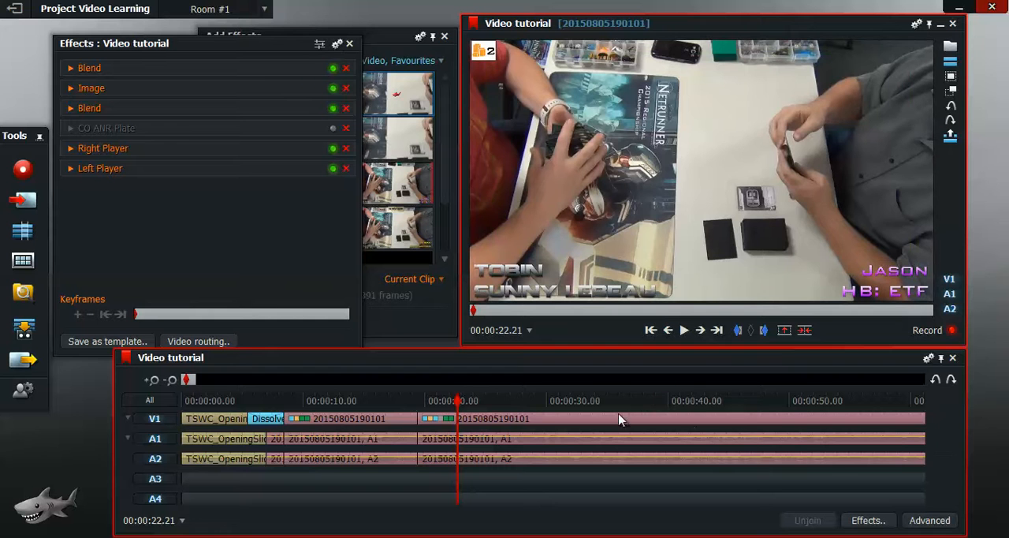
left_click(718, 331)
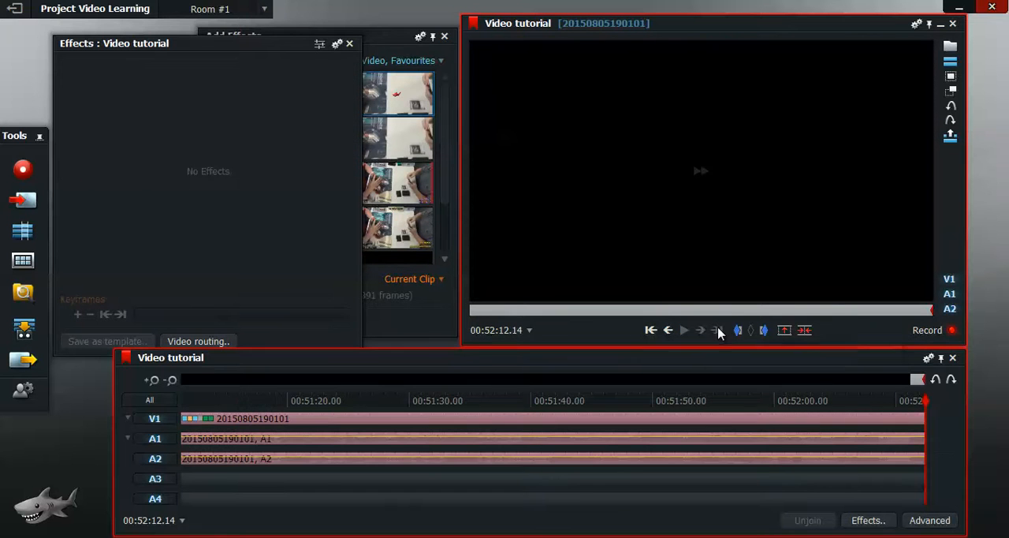
left_click(390, 41)
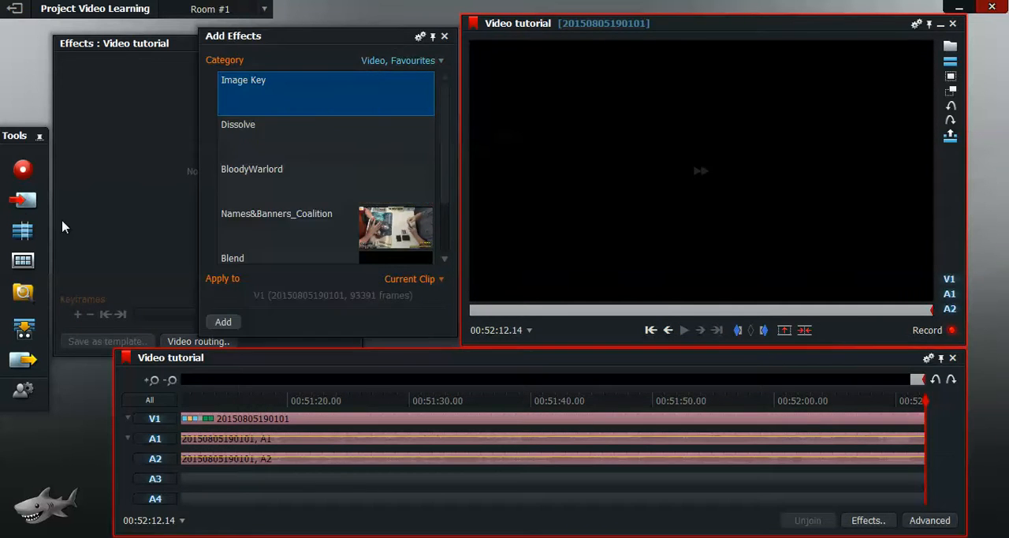
left_click(24, 201)
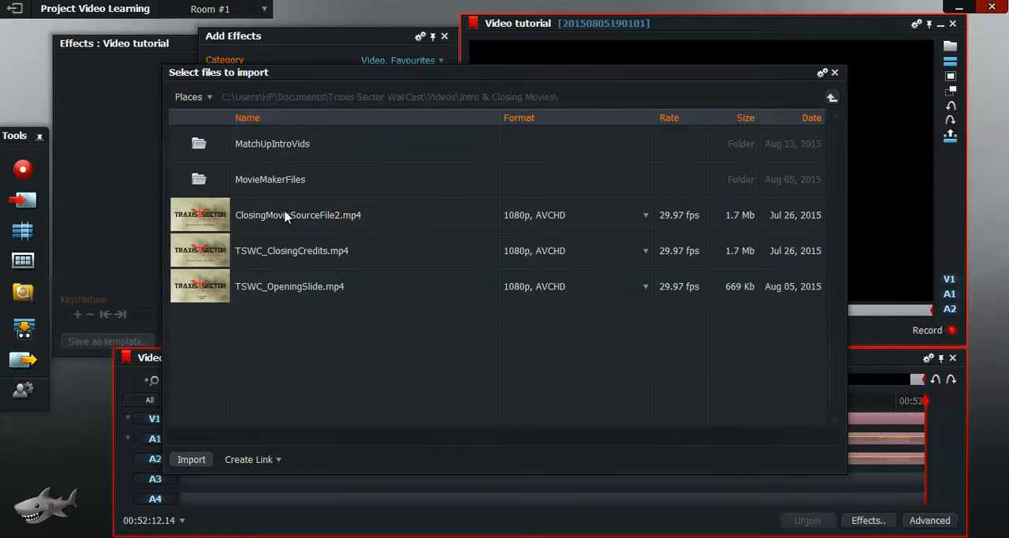
left_click(835, 71)
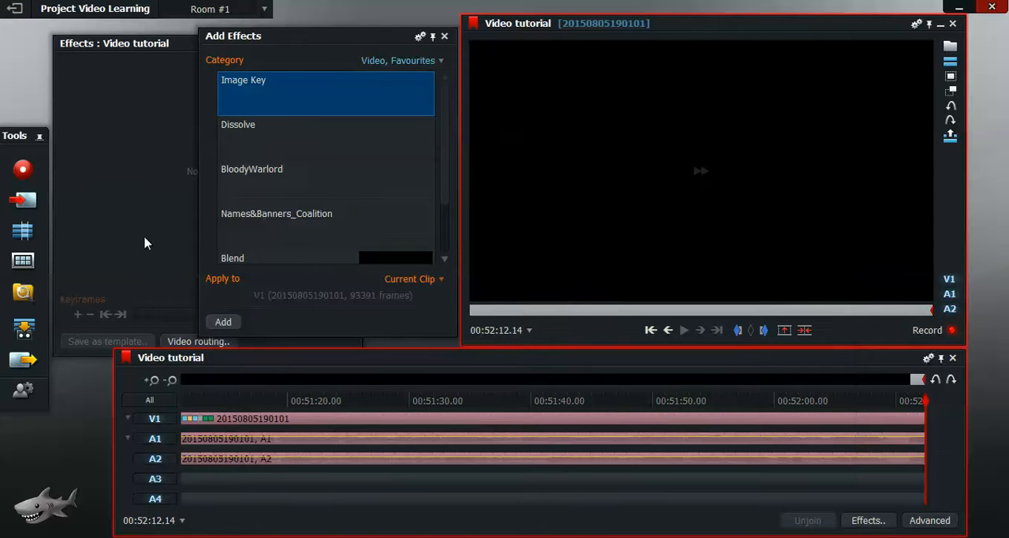
left_click(23, 262)
left_click(258, 140)
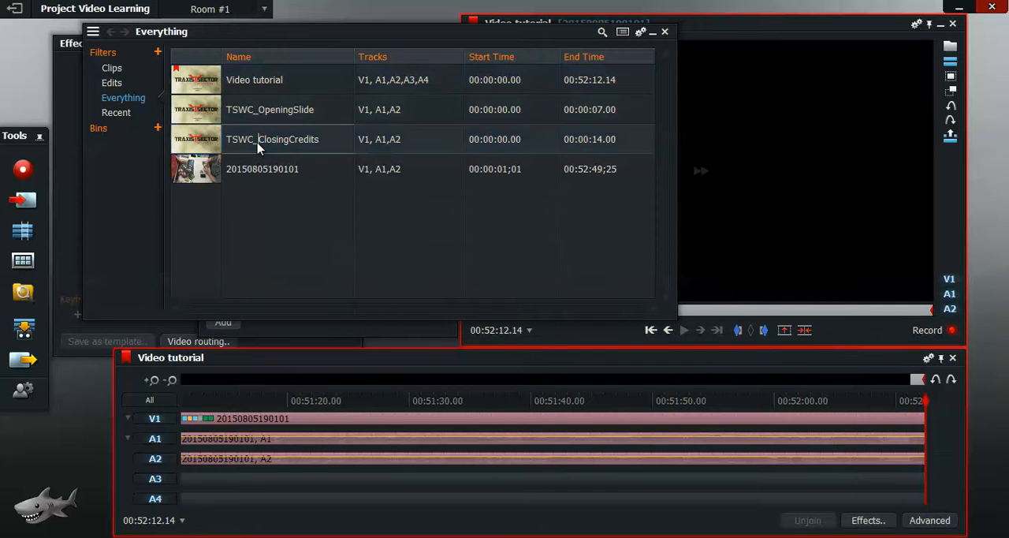
left_click(205, 149)
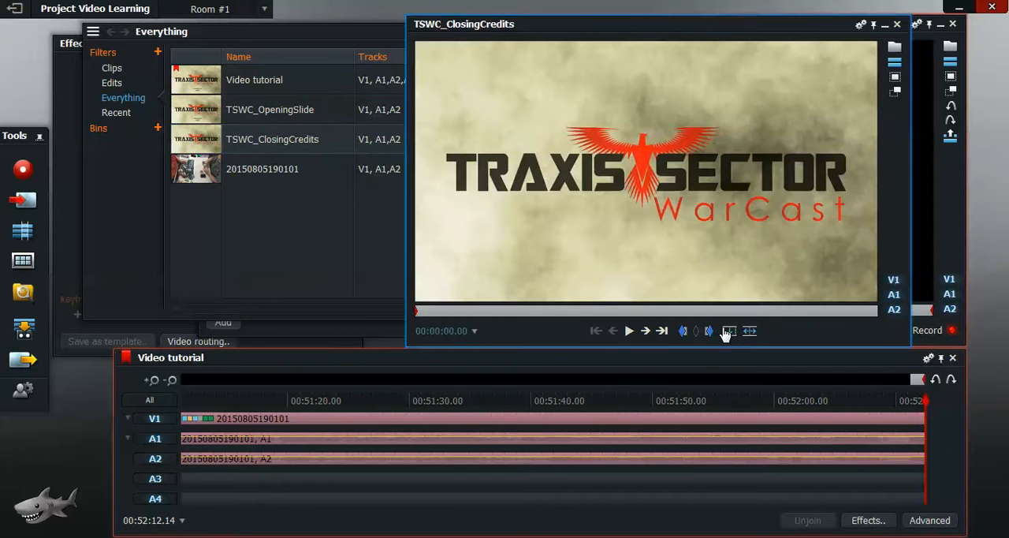
left_click(749, 332)
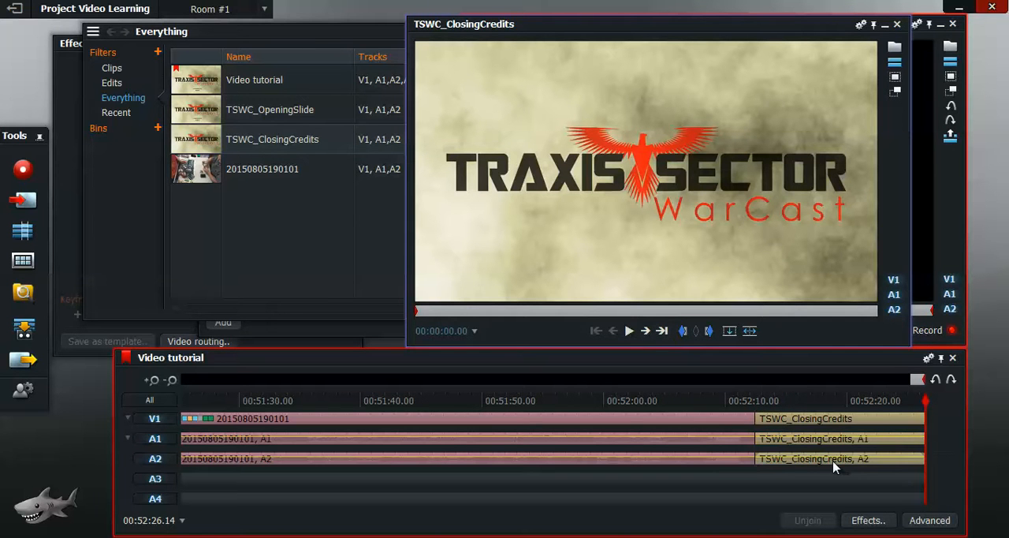
Step: Close the TSWC_ClosingCredits source viewer and place the playhead on the cut between the gameplay and the closing credits
key("Left")
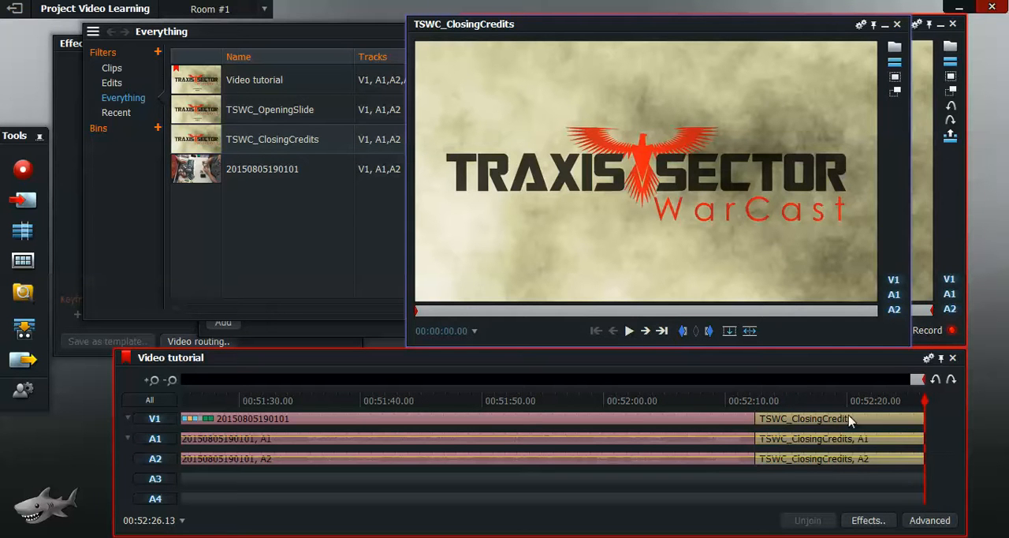
left_click(864, 401)
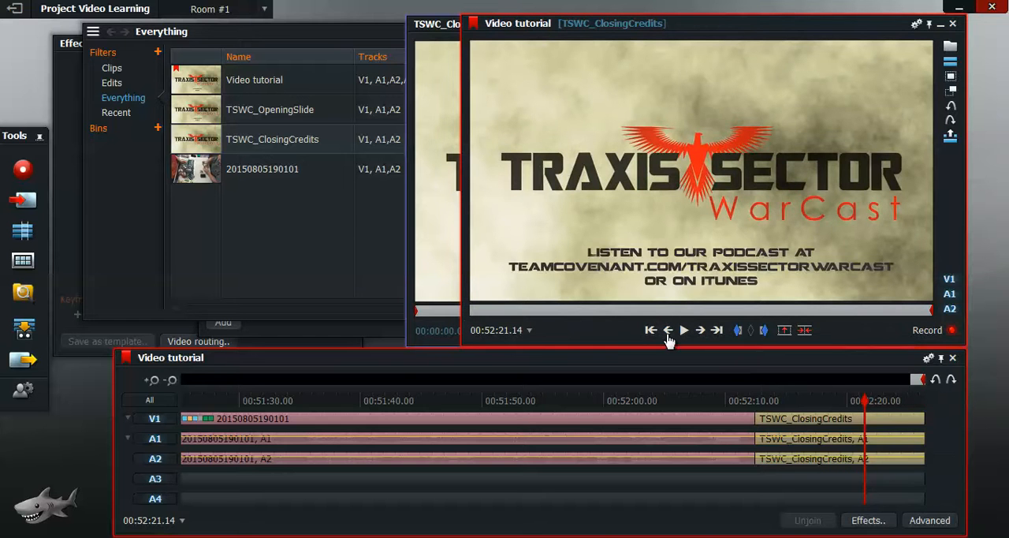
left_click(442, 52)
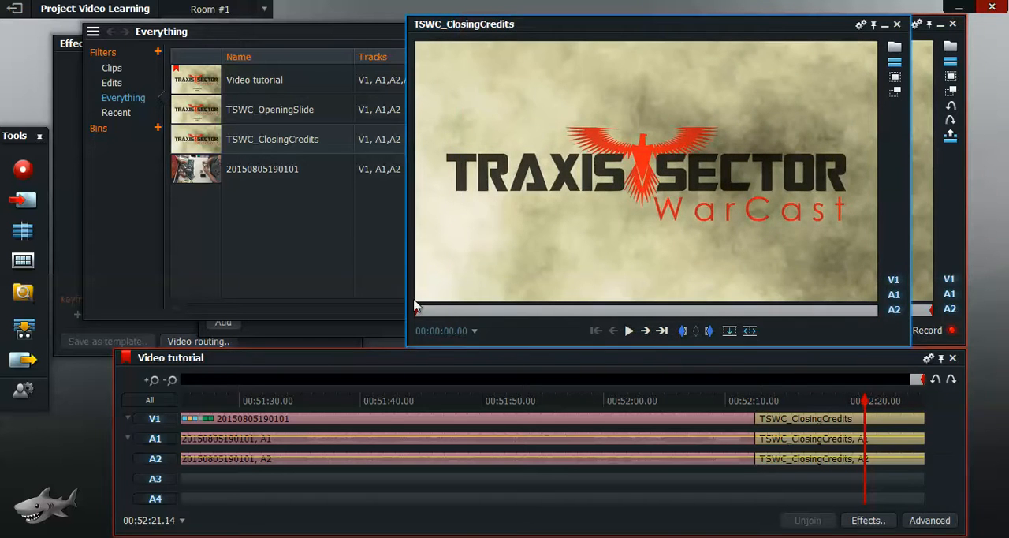
left_click(896, 24)
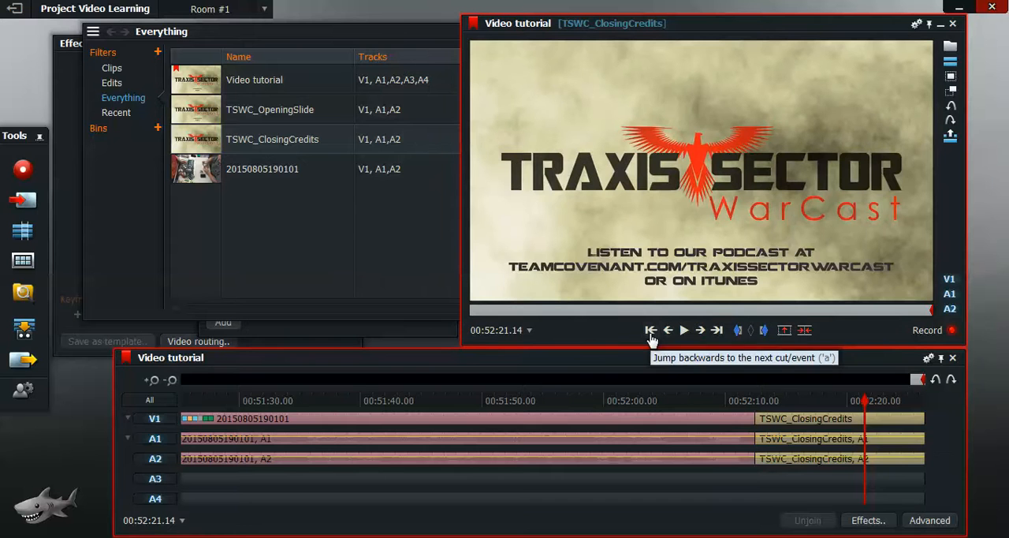
left_click(652, 333)
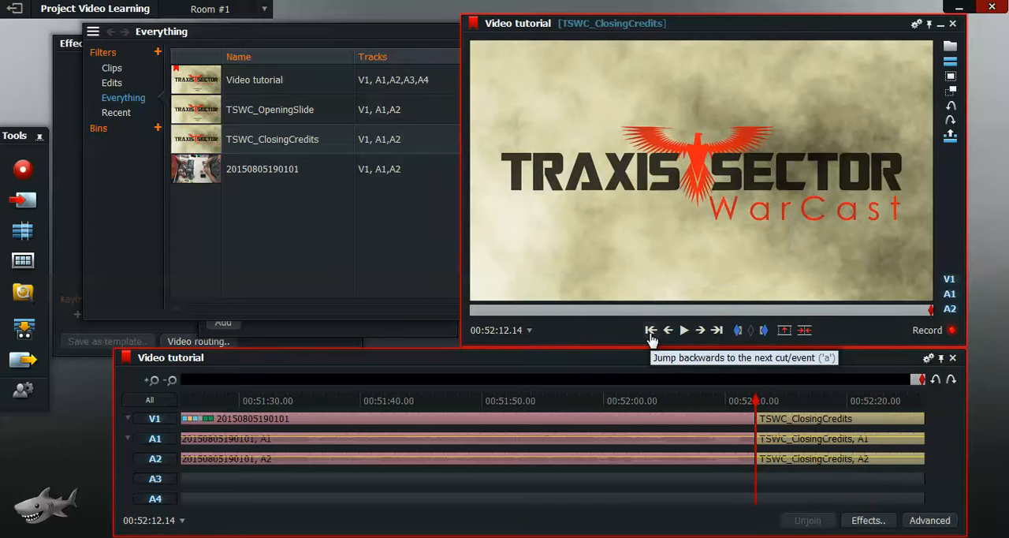
left_click(867, 520)
left_click(268, 134)
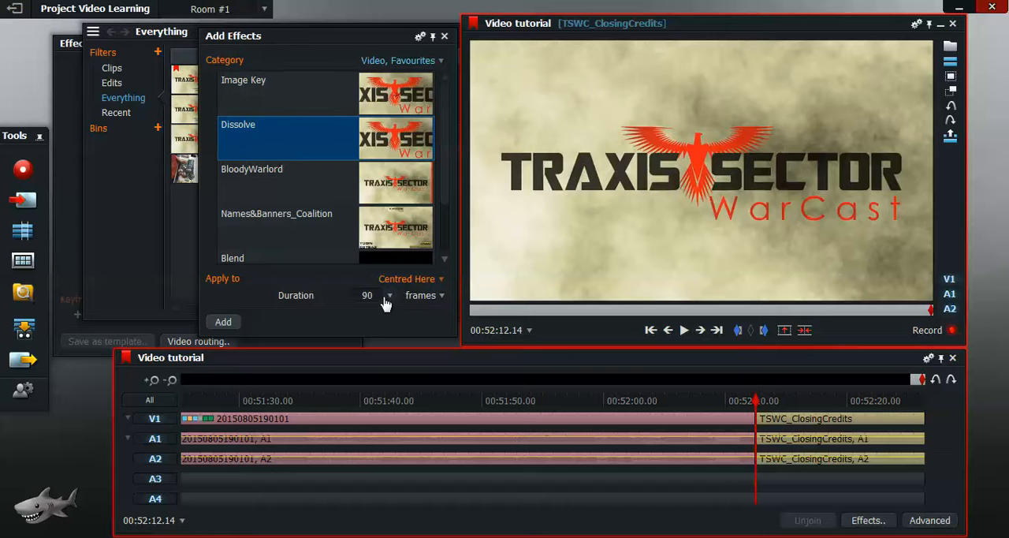
left_click(440, 63)
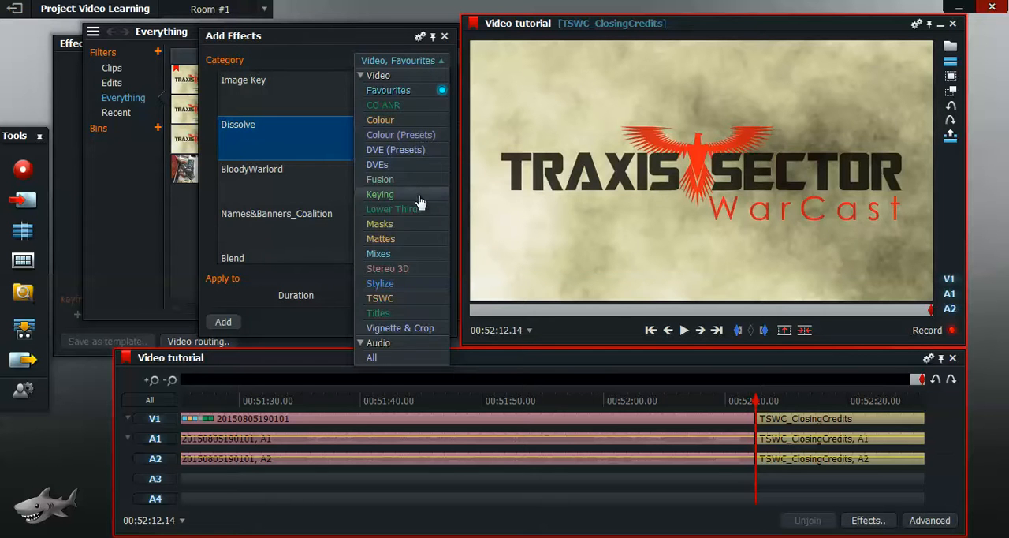
left_click(419, 253)
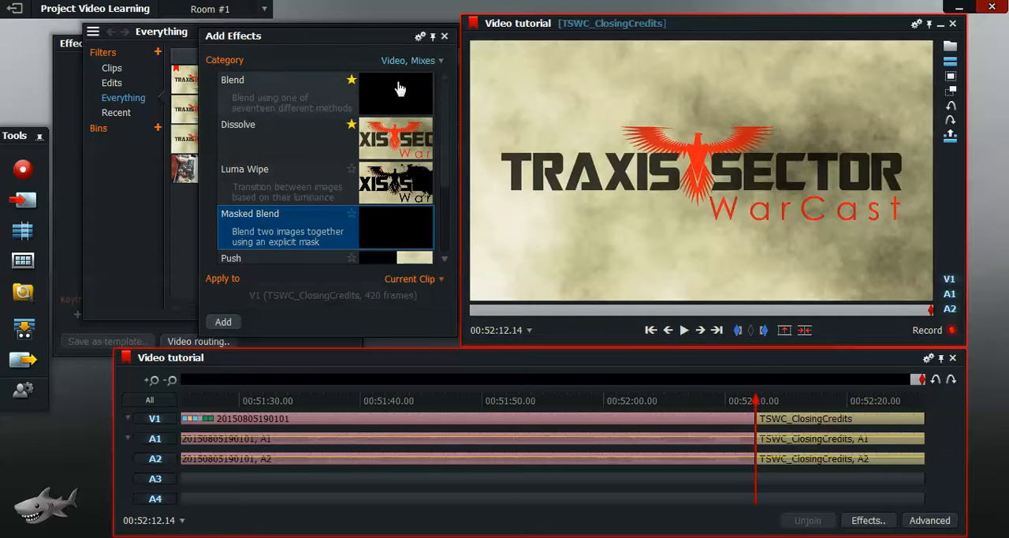
left_click(445, 37)
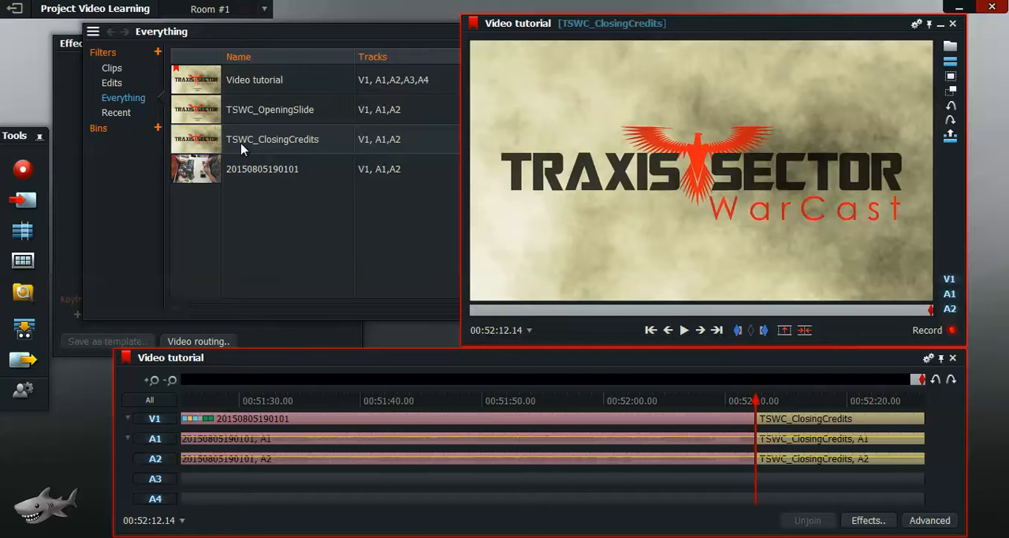
Step: Add a 90-frame Dissolve centred on the cut between the gameplay clip and TSWC_ClosingCredits
left_click(867, 520)
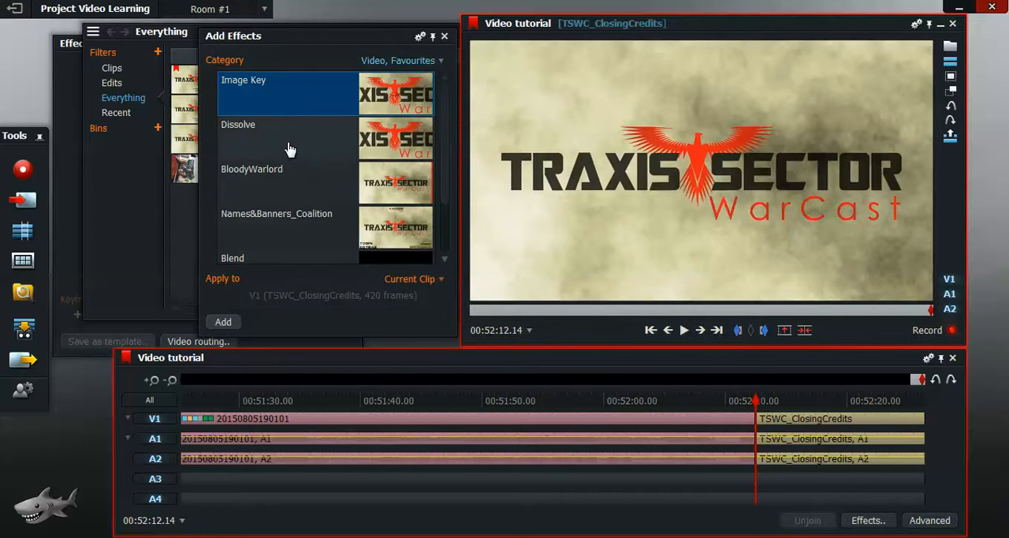
left_click(288, 150)
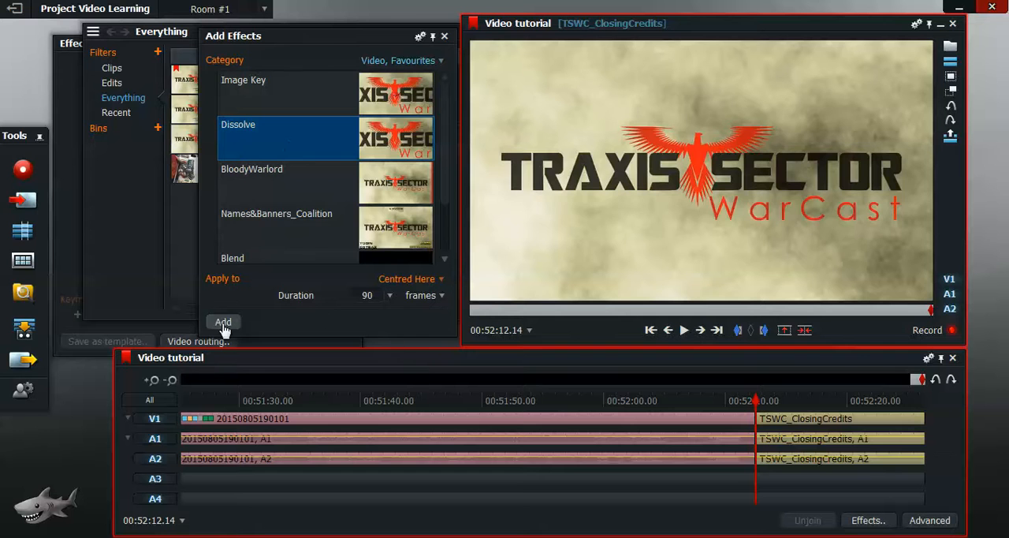
left_click(223, 323)
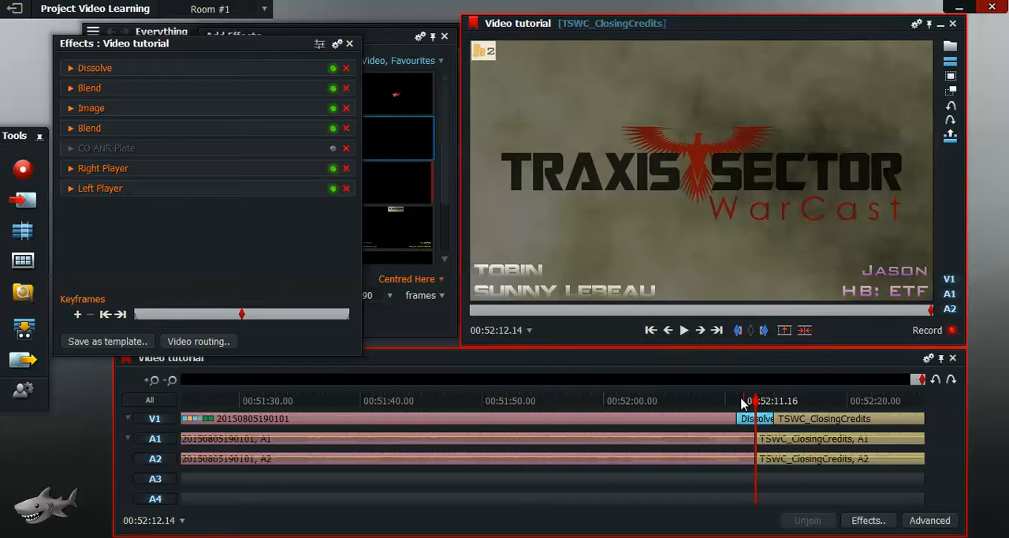
Step: Play back the transition from the gameplay into the closing credits and examine frames before and after the dissolve
left_click(650, 330)
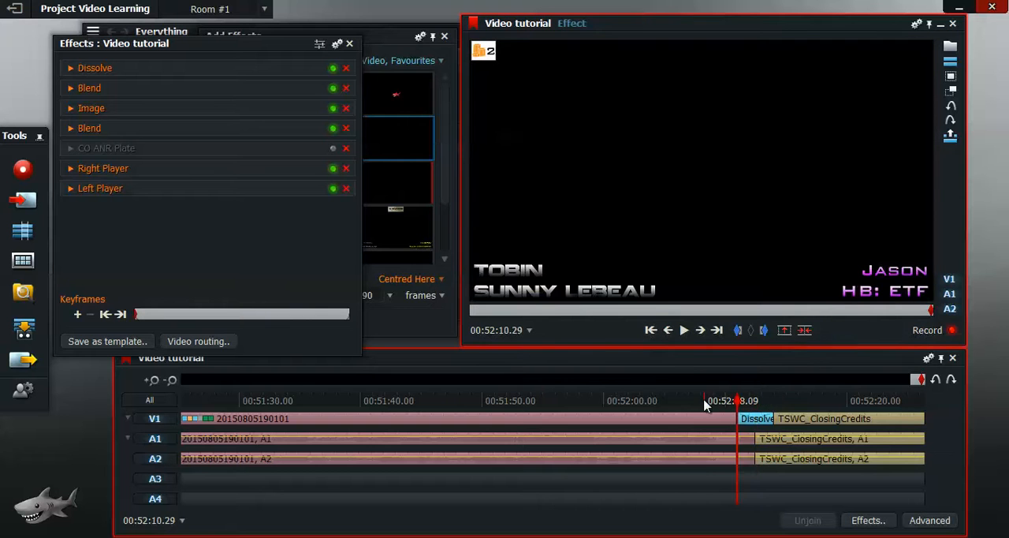
left_click(706, 402)
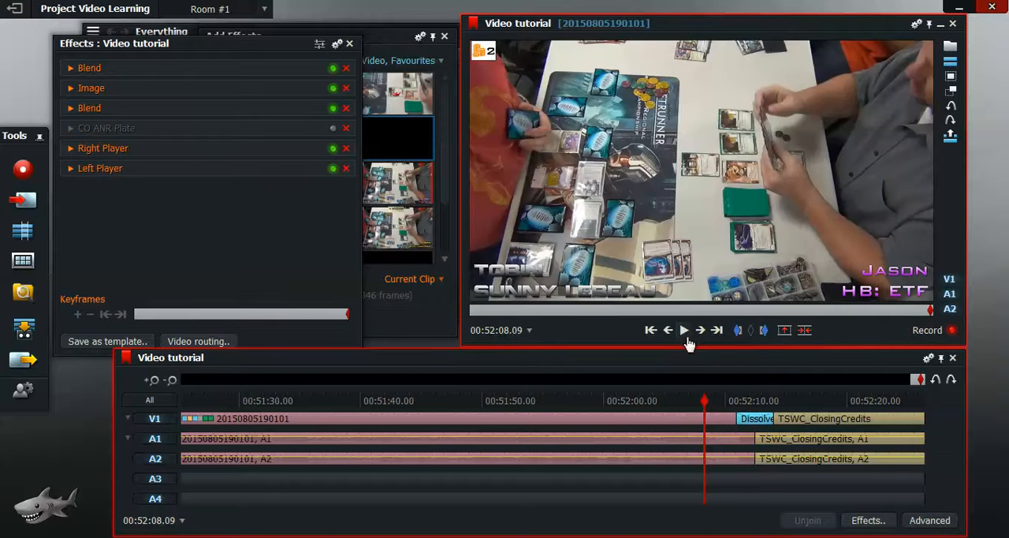
left_click(685, 331)
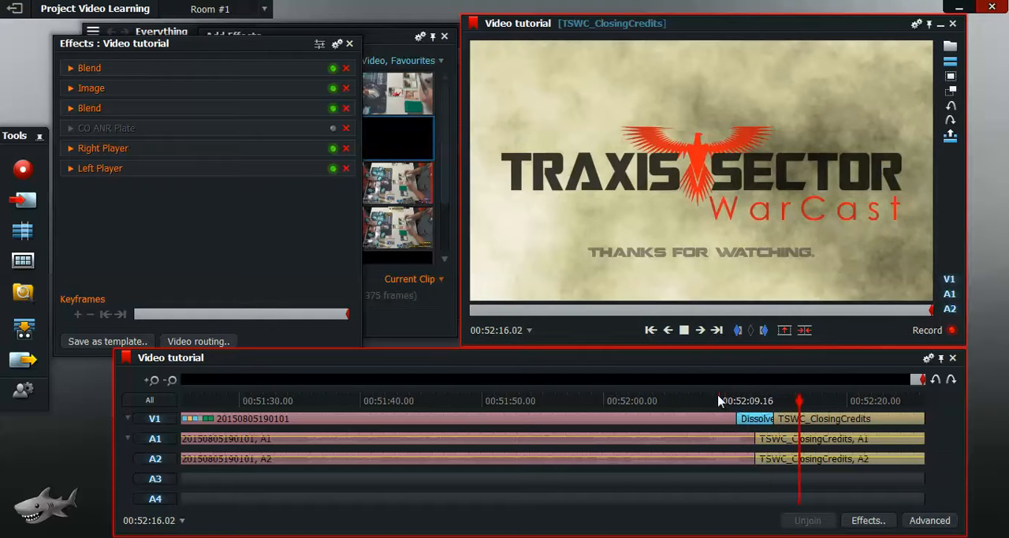
left_click(685, 332)
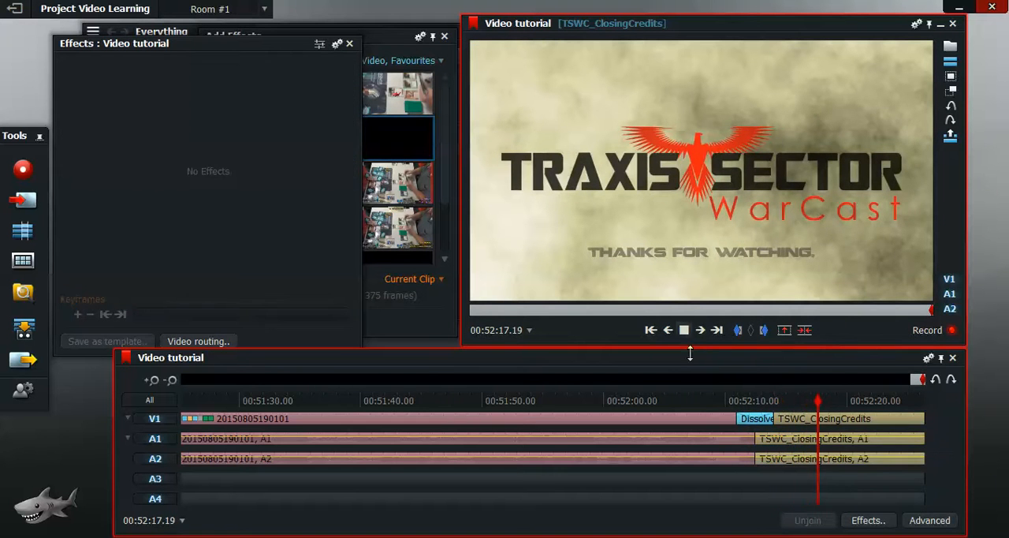
left_click(688, 404)
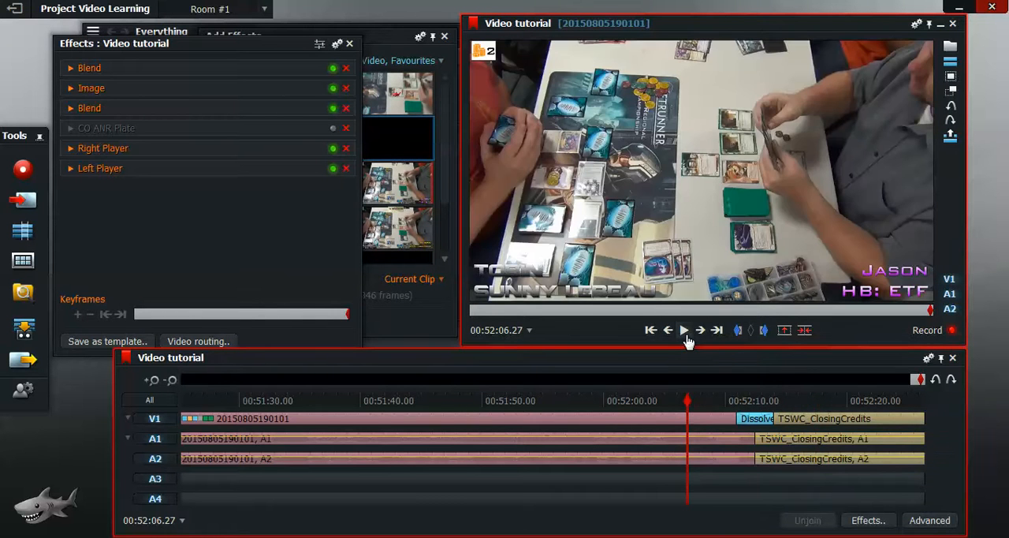
left_click(685, 334)
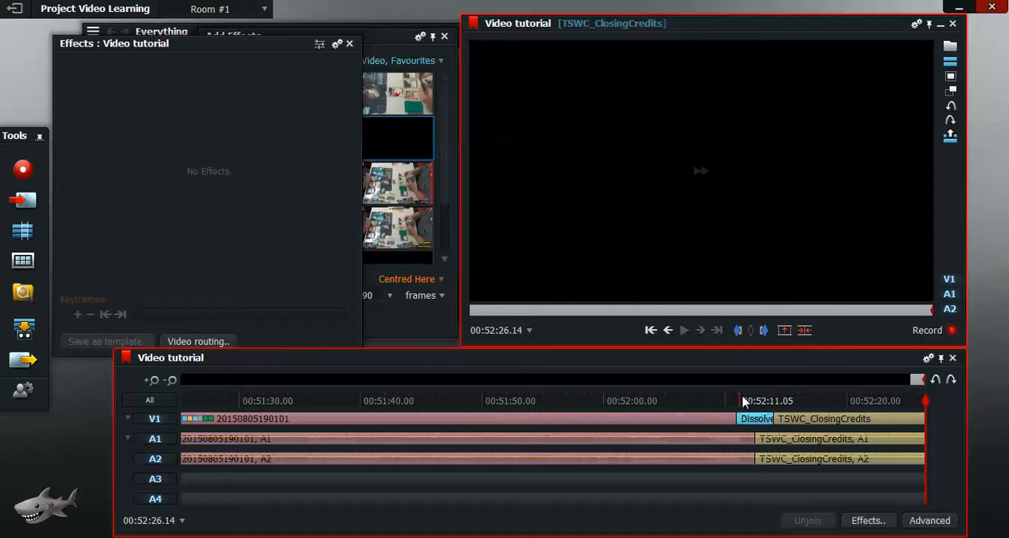
left_click(659, 401)
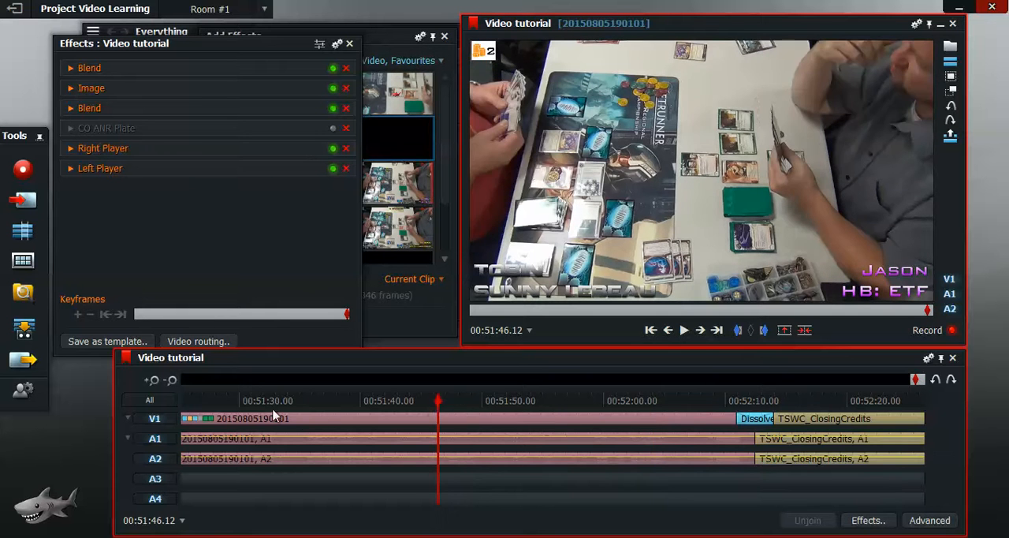
left_click(244, 402)
left_click(825, 402)
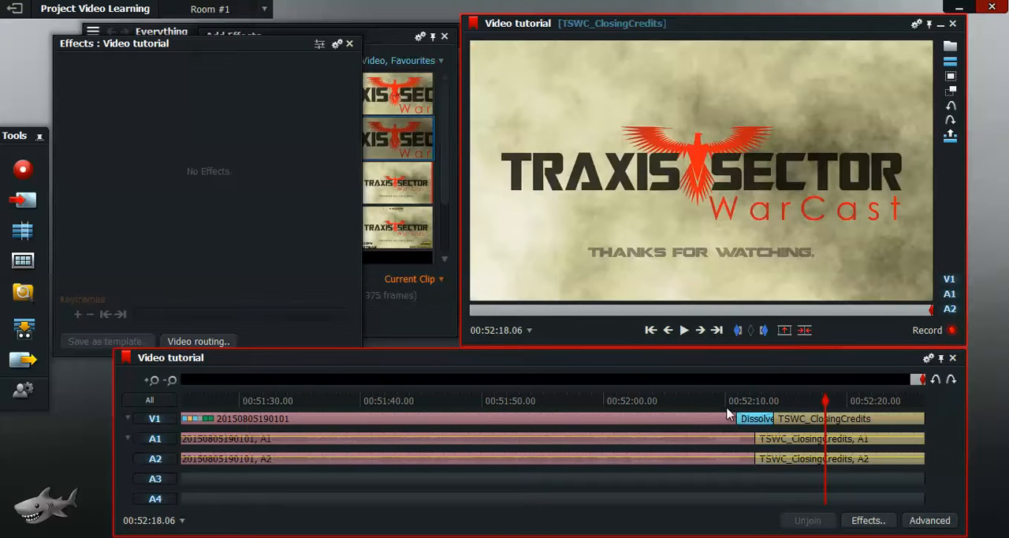
left_click(699, 400)
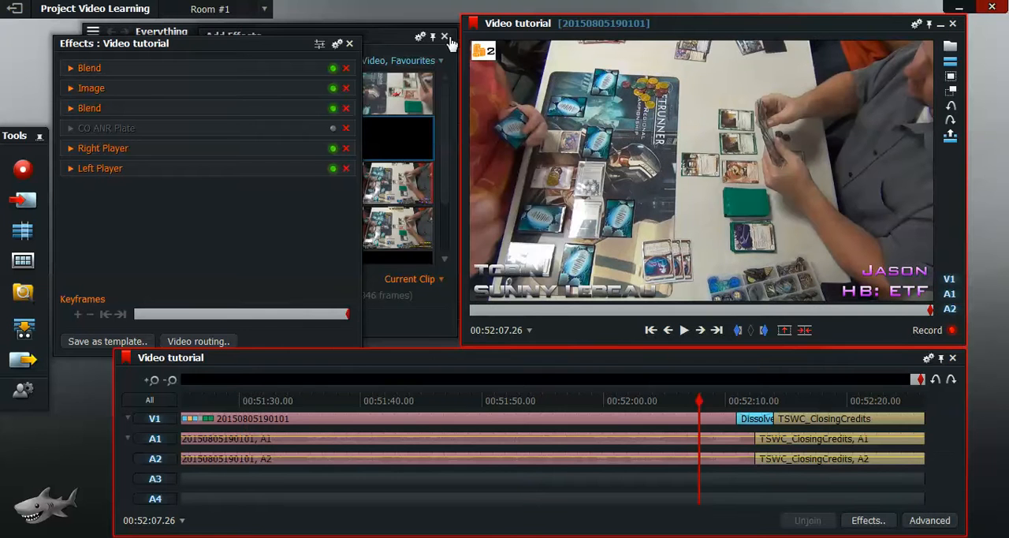
Step: Close the Add Effects window, the Everything clip browser and the effects settings window to clear the workspace
left_click(445, 36)
left_click(398, 45)
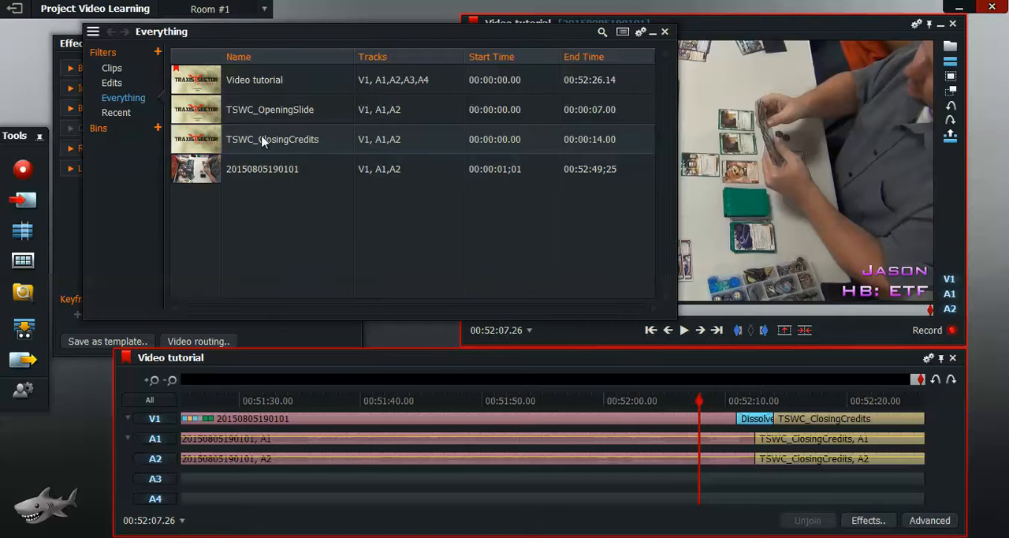
left_click(664, 32)
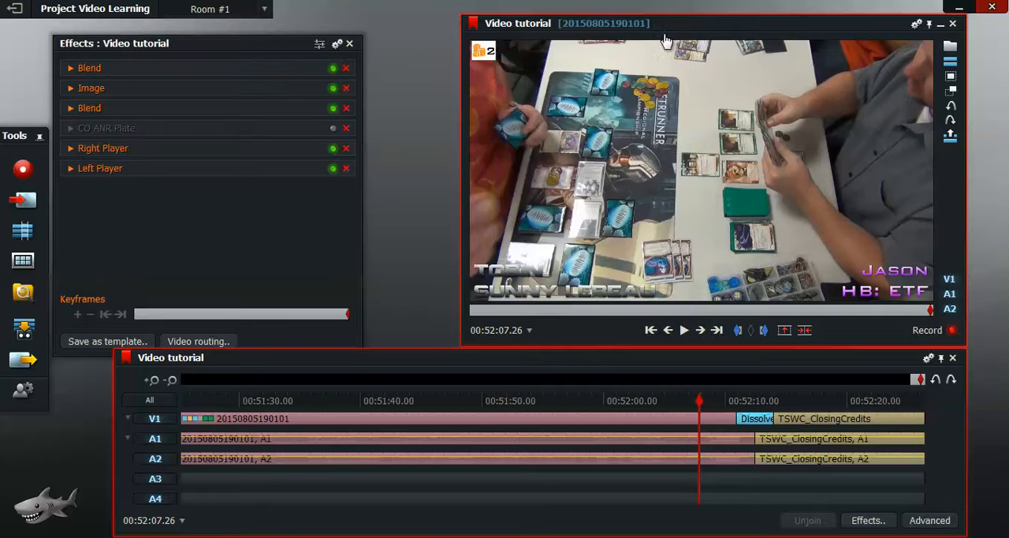
left_click(349, 43)
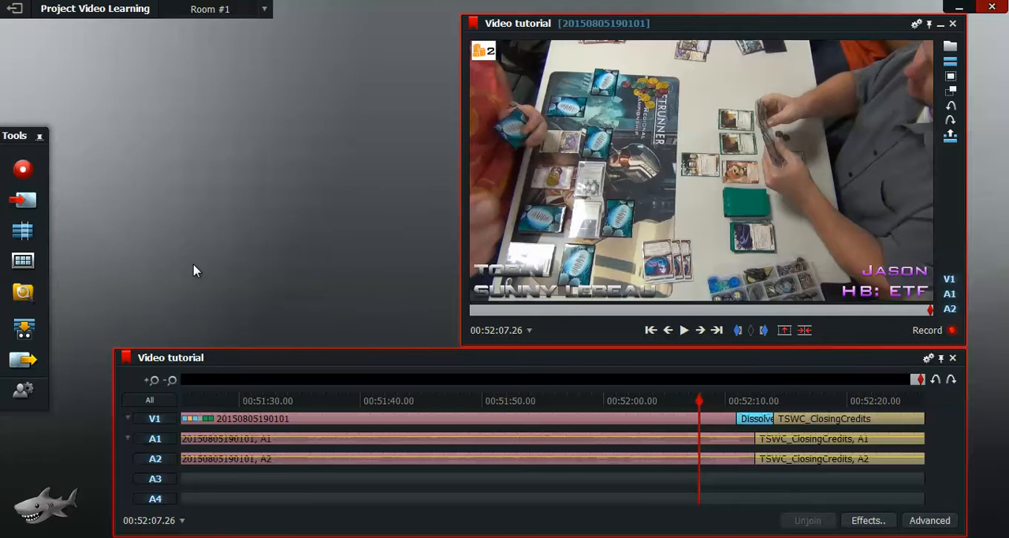
Step: Open the export settings for the Video tutorial edit, open the destination name for editing, and move the window clear of the timeline
left_click(22, 362)
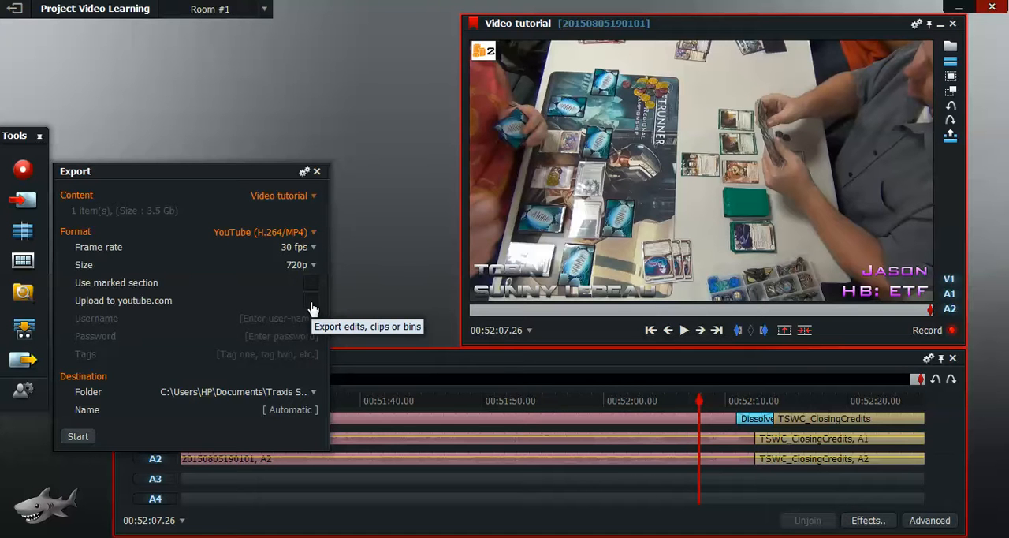
left_click(311, 393)
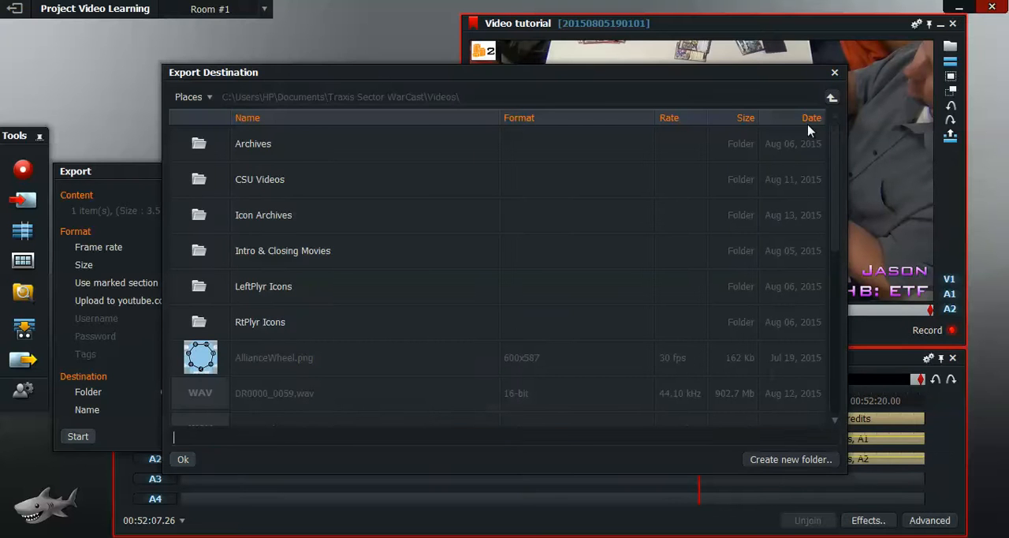
left_click(834, 71)
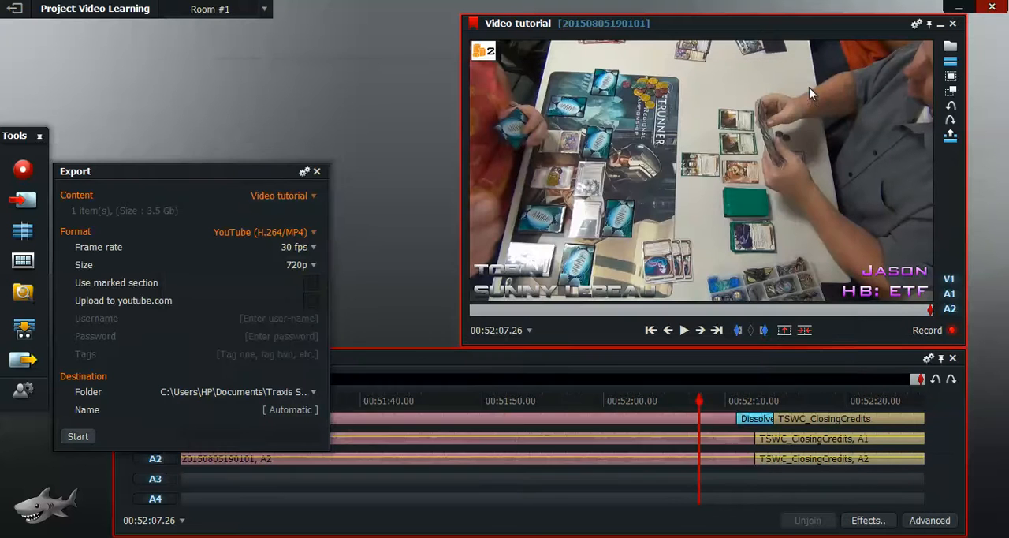
left_click(313, 410)
left_click_drag(207, 173, 236, 67)
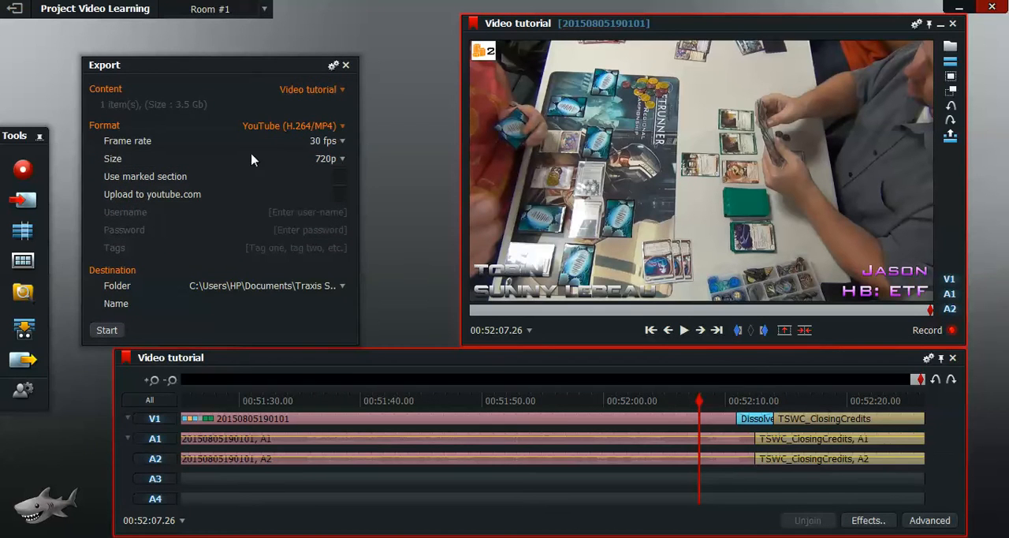